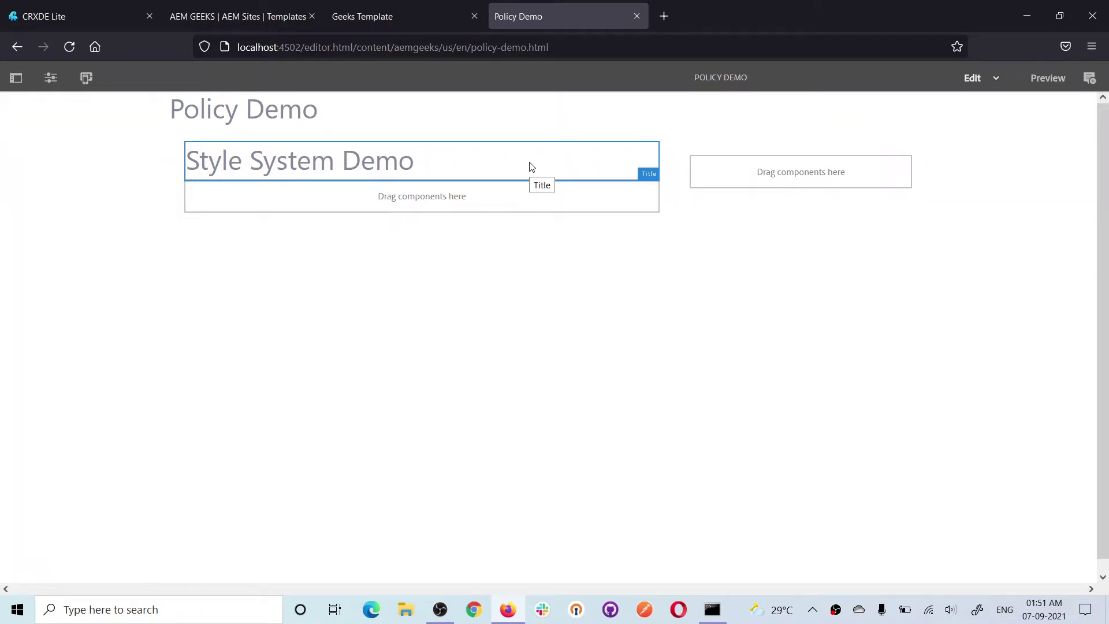
Step: In the Geeks Template's page policy, add a Page Font Color style group with Font Red (font-red), Font Green (font-green) and Font Blue (font-blue)
click(363, 10)
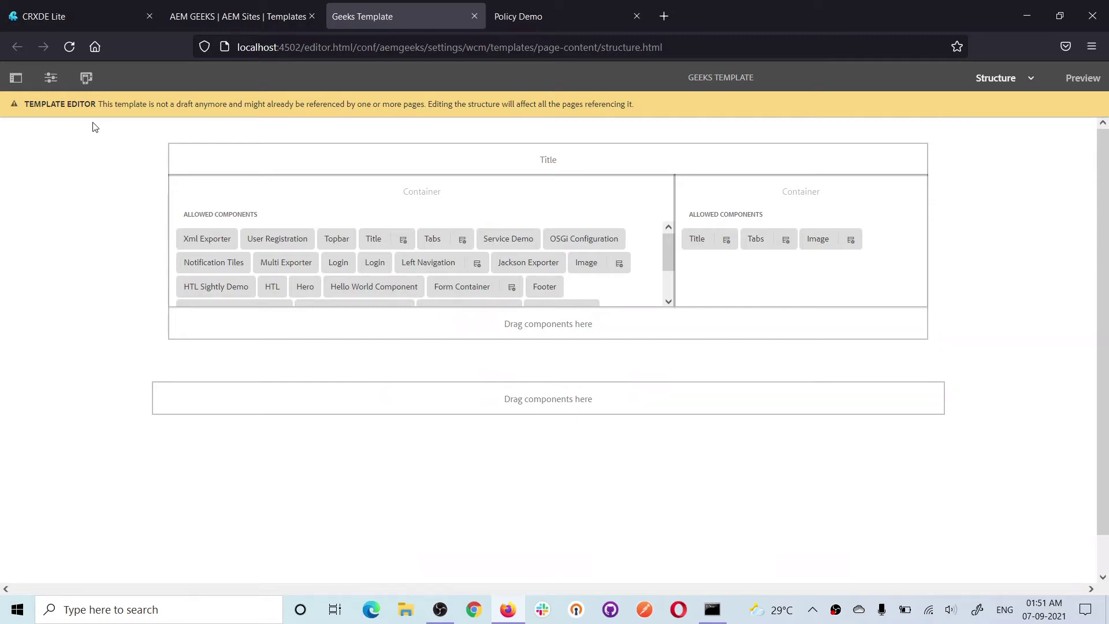
click(50, 77)
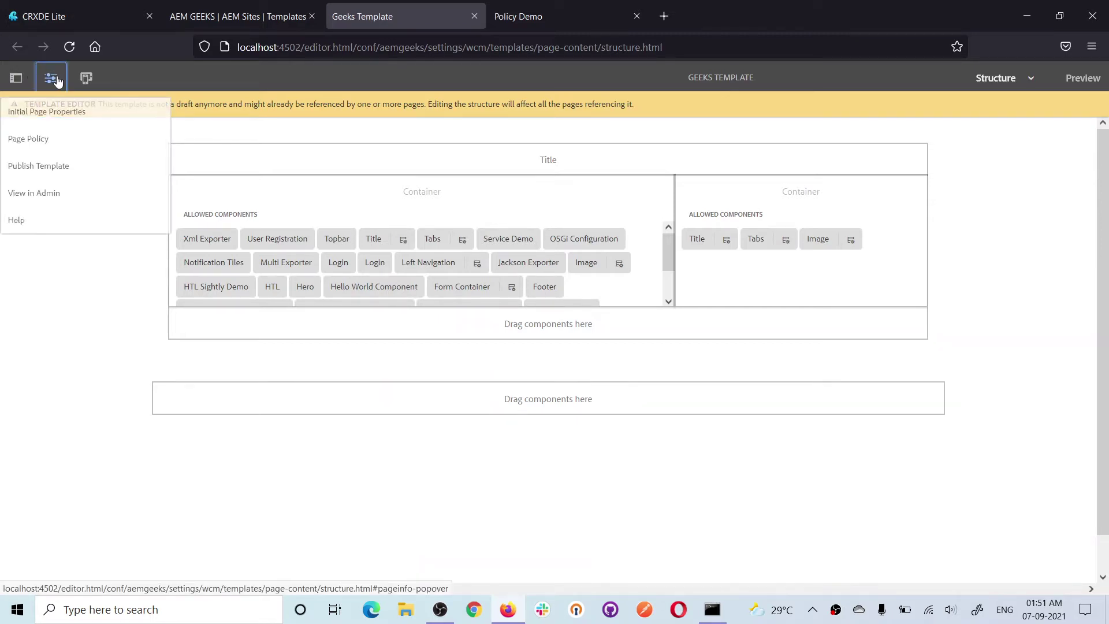
click(54, 140)
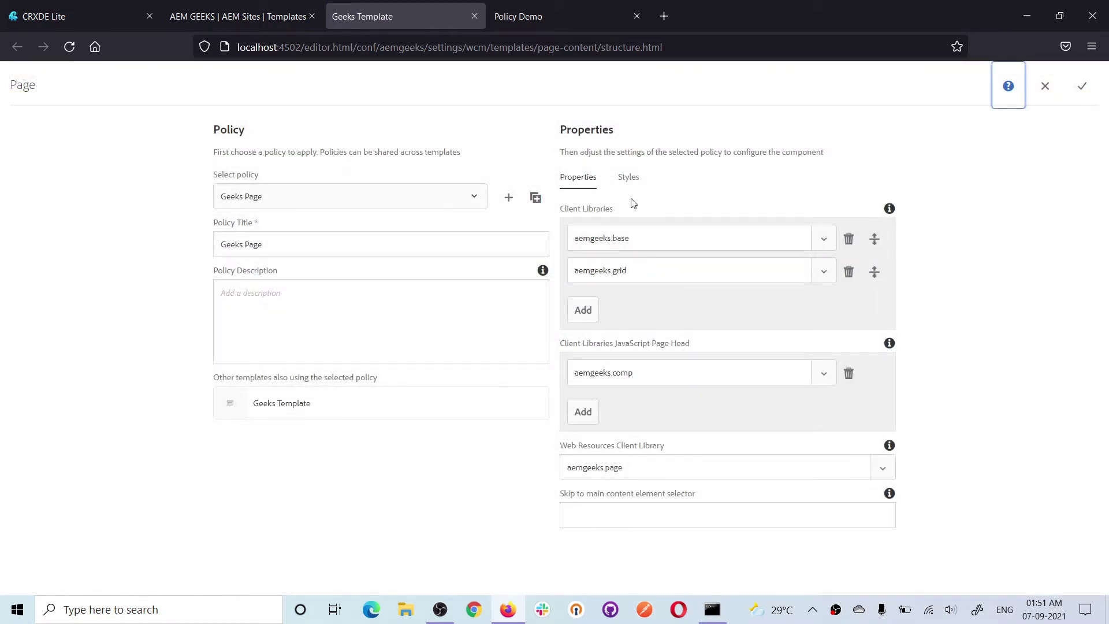
click(629, 179)
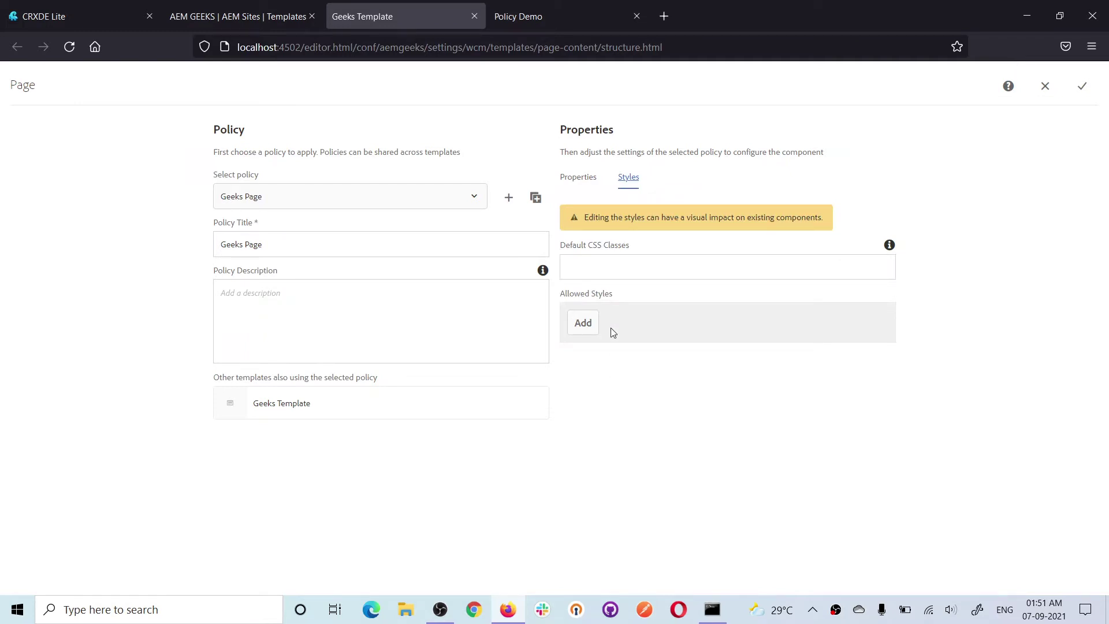
click(584, 322)
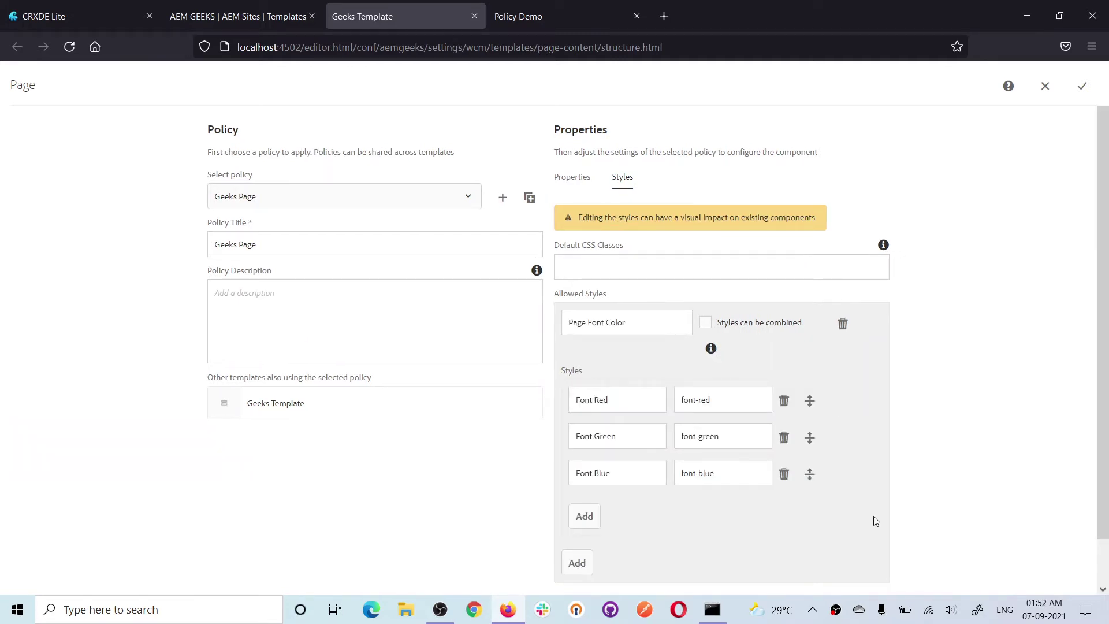
scroll(873, 516, down, 1)
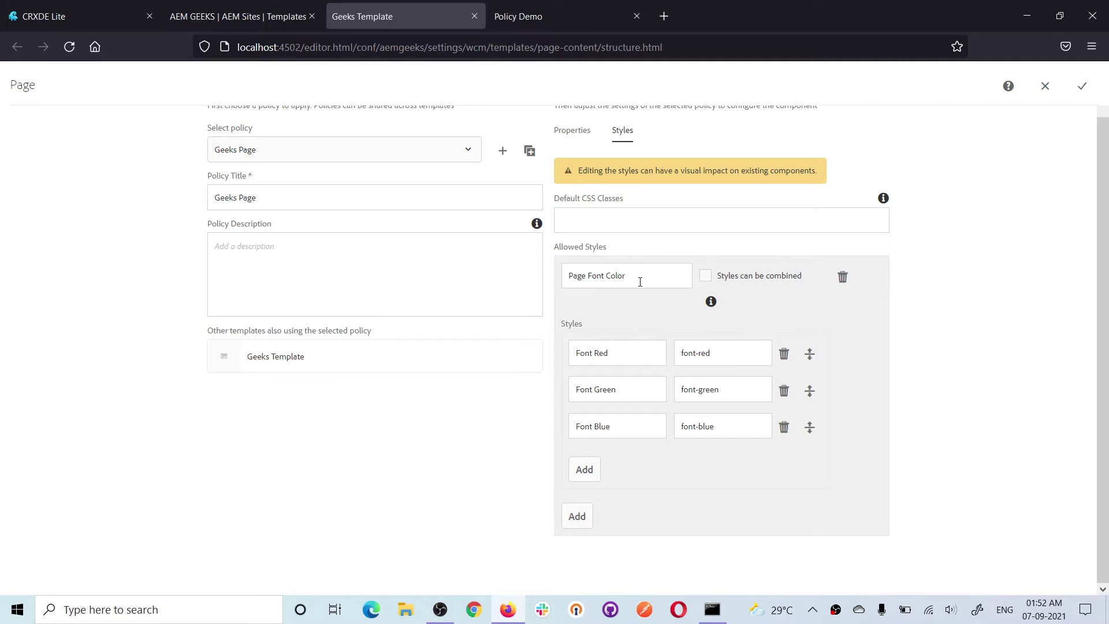
Step: Review the style names and CSS classes in the Page Font Color group and save the page policy
drag(618, 352, 572, 352)
click(707, 353)
click(626, 355)
drag(733, 352, 665, 356)
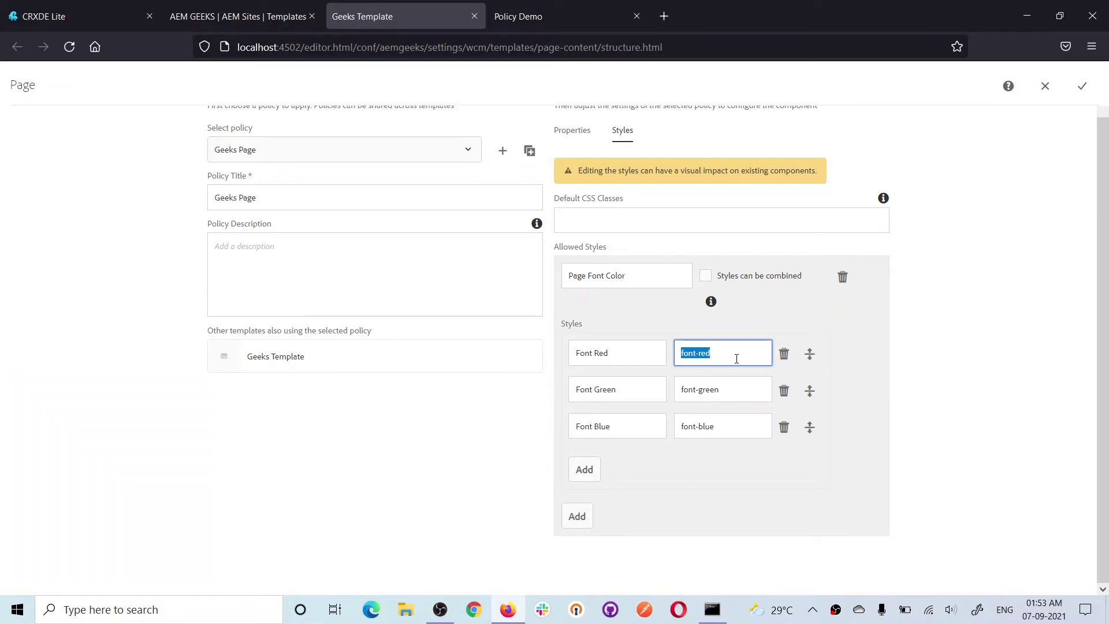
click(732, 467)
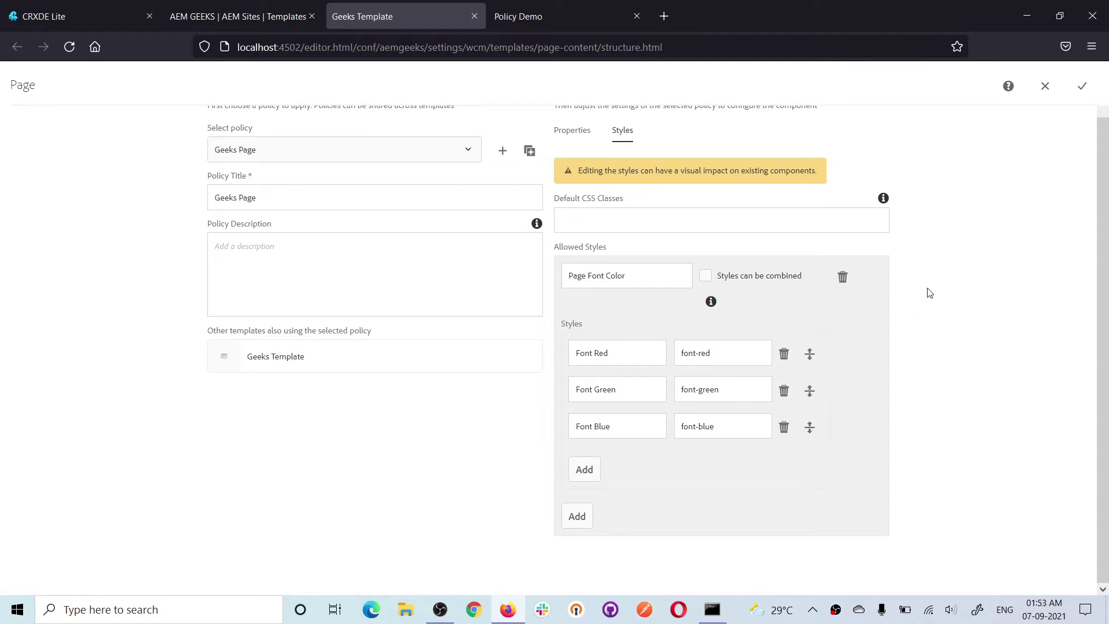
click(1082, 86)
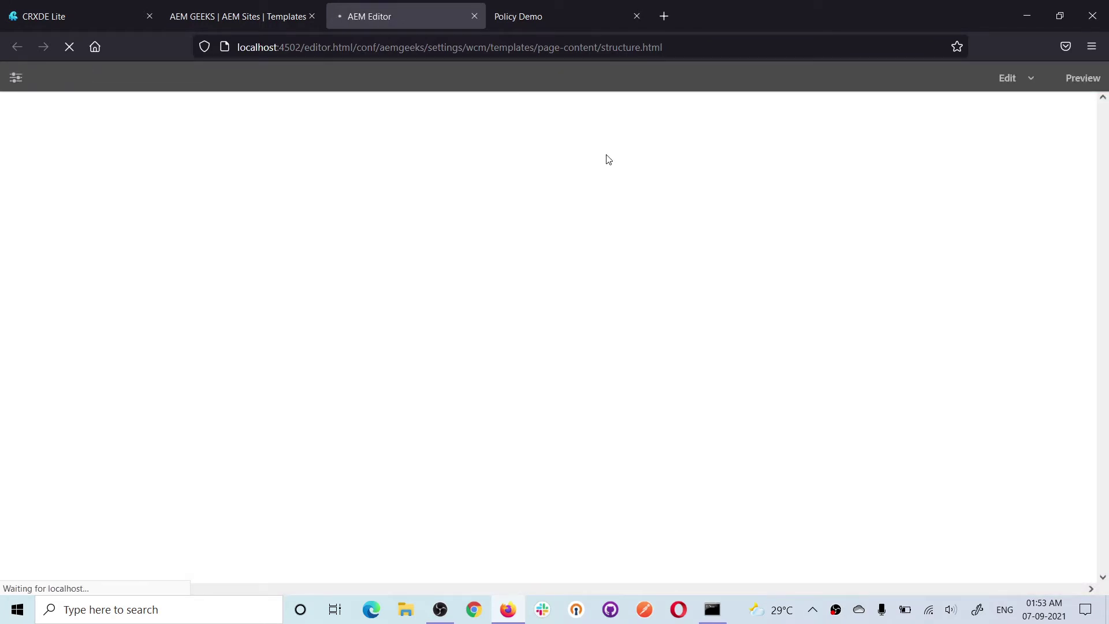
Step: Reload the Policy Demo page in the editor and open its list of page styles
click(559, 17)
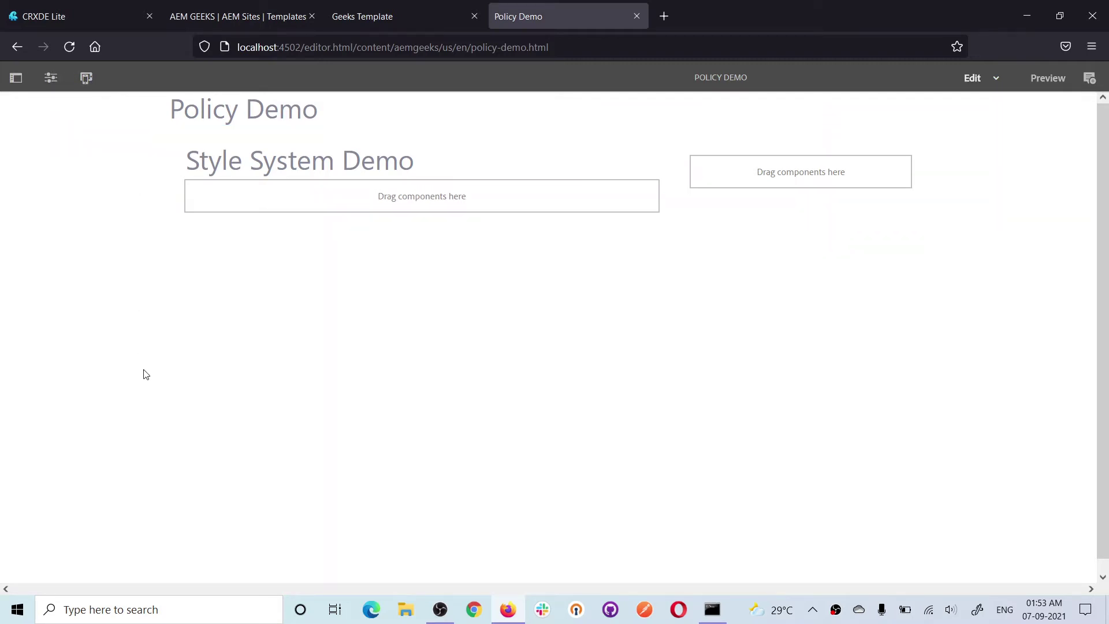
click(74, 51)
click(87, 81)
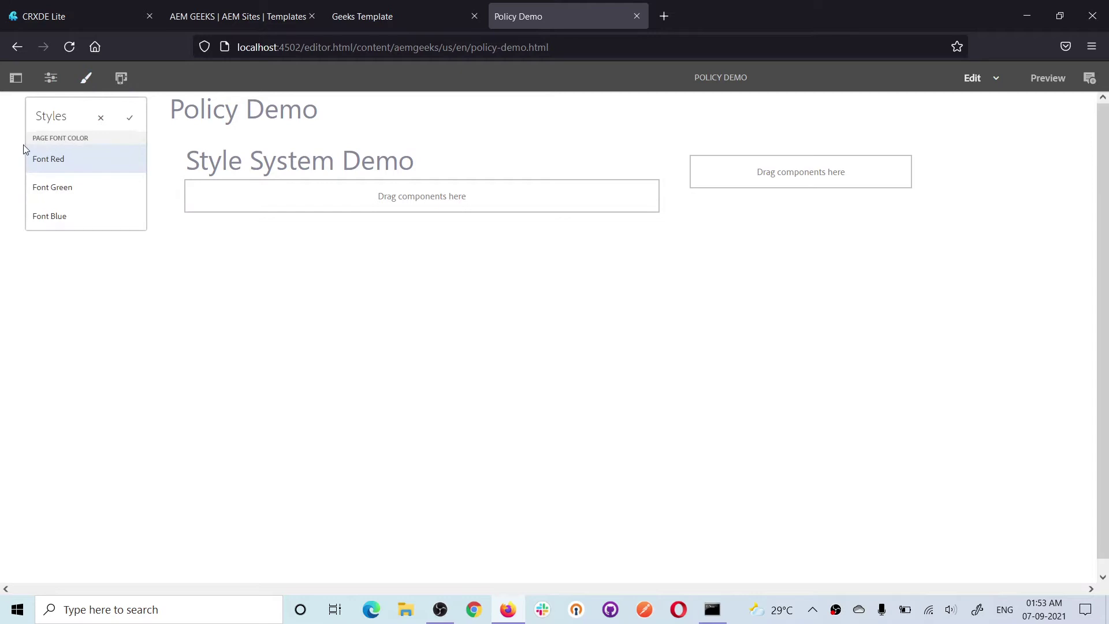
Step: Compare the Page Font Color group in the Geeks Template's page policy with the styles offered on the Policy Demo page
click(413, 12)
click(65, 87)
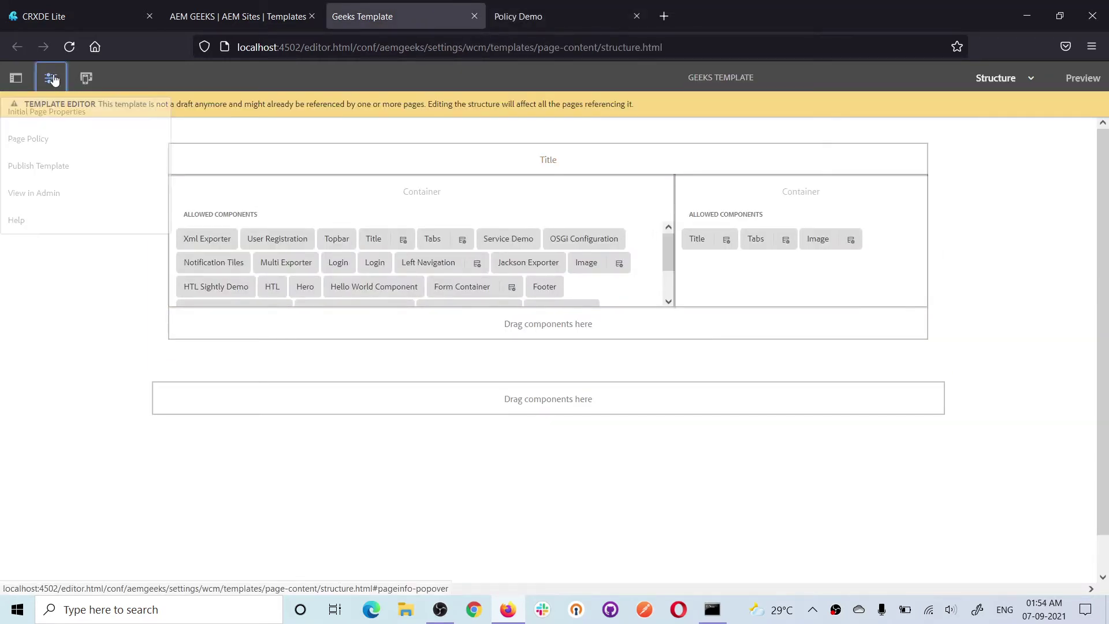
click(43, 137)
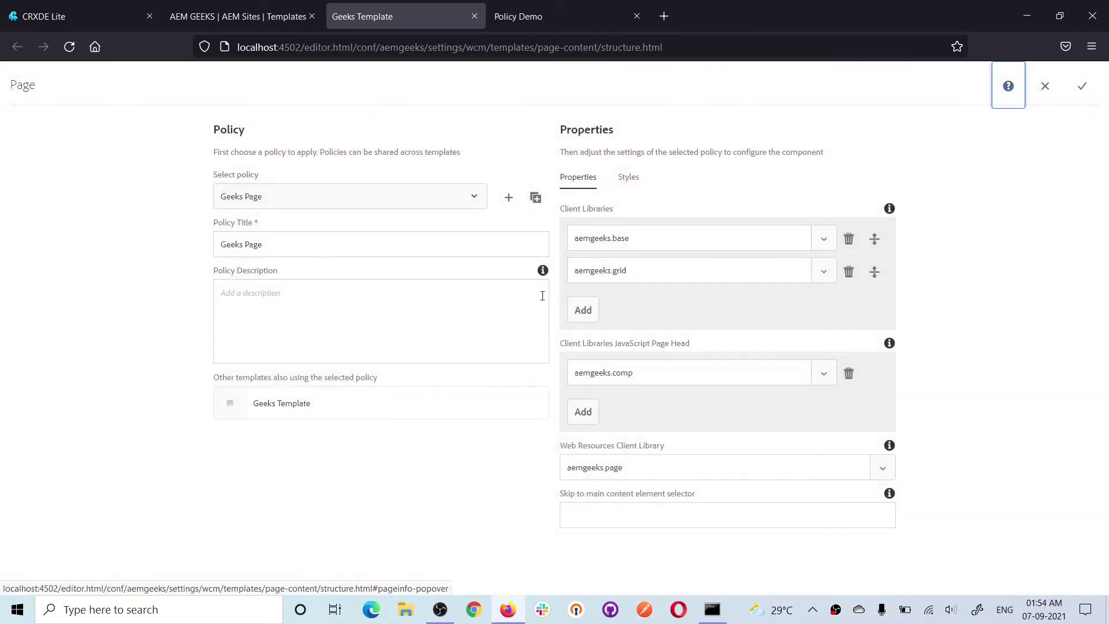
click(628, 177)
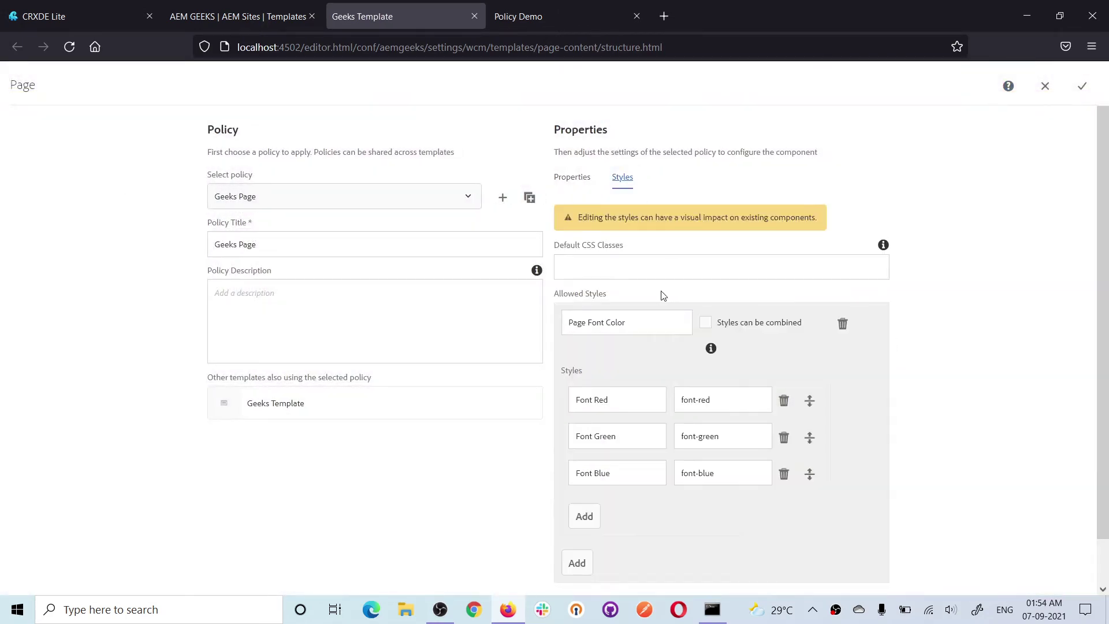
click(643, 321)
drag(643, 321, 550, 317)
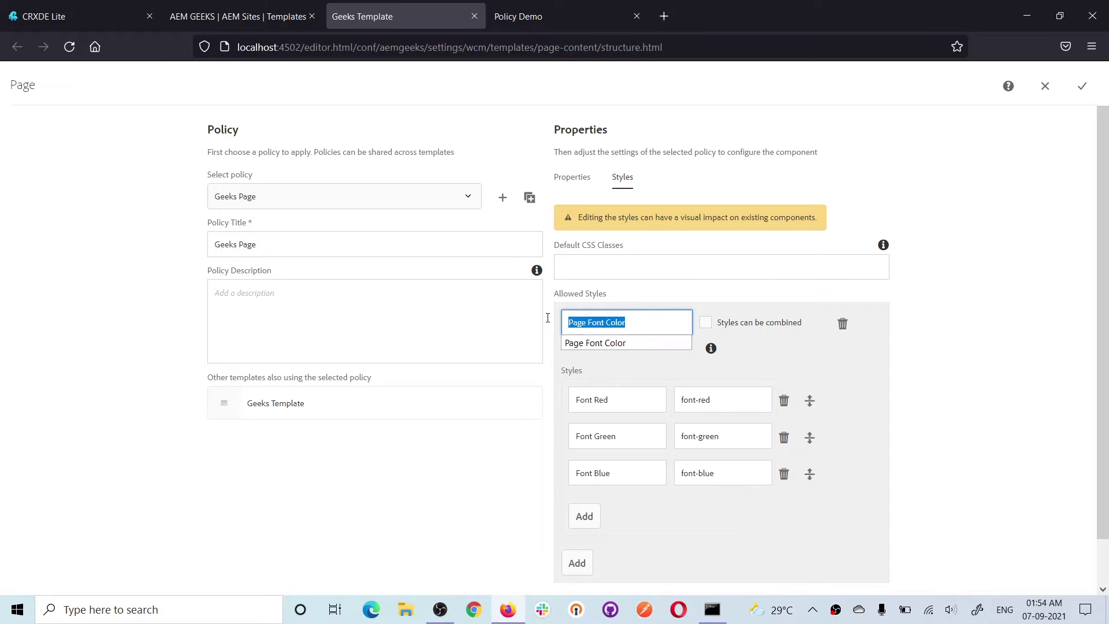
click(561, 16)
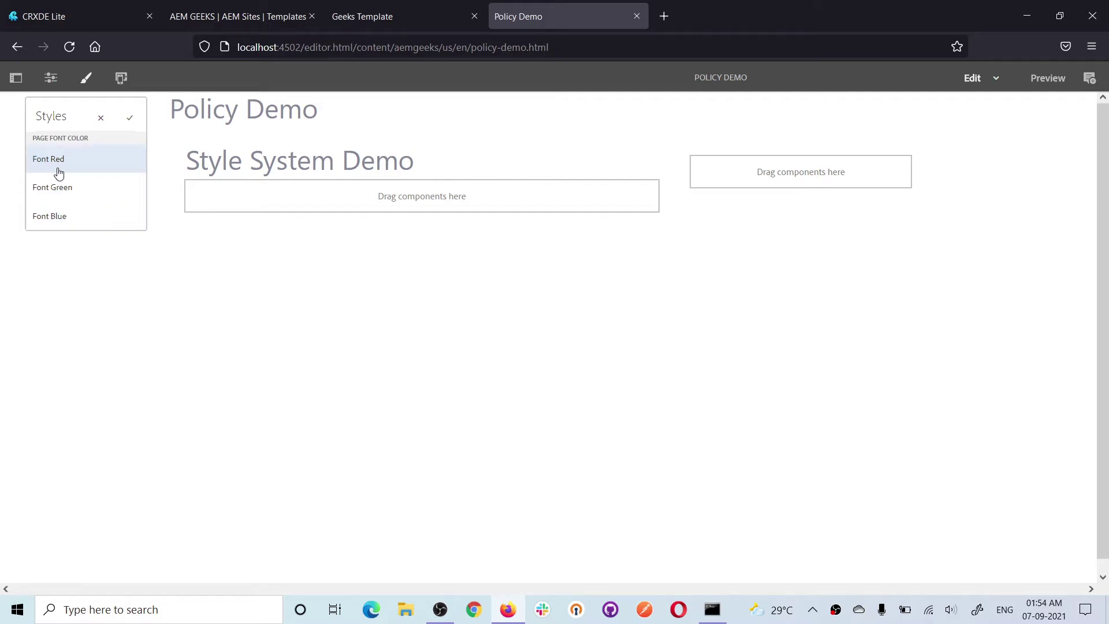
click(456, 17)
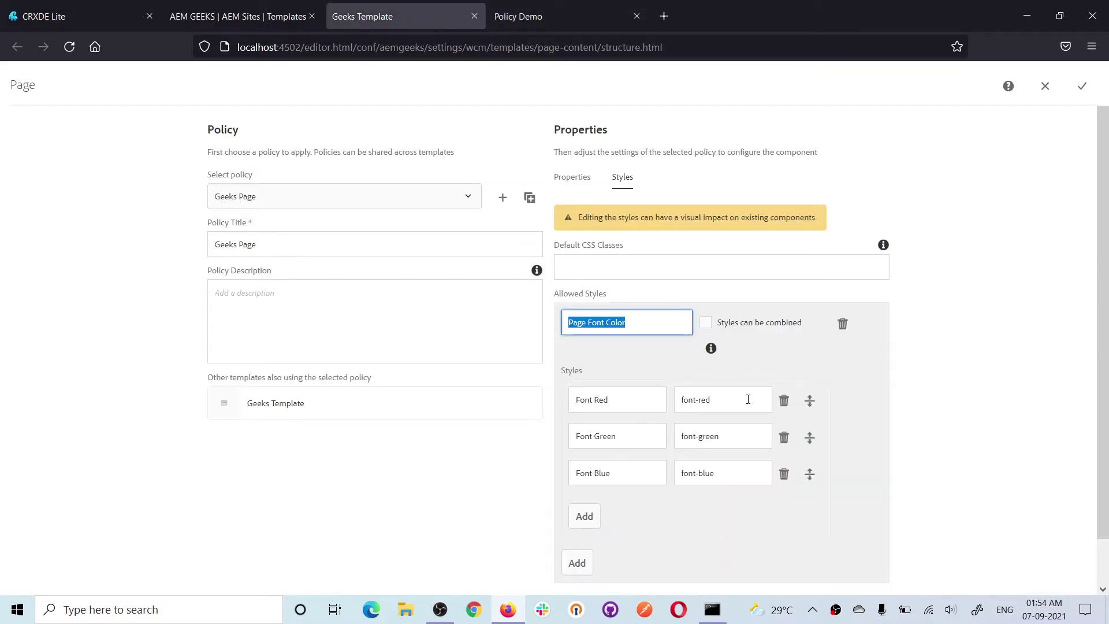
Step: Apply the Font Red style to the Policy Demo page and inspect the body element's class in the published view
click(569, 22)
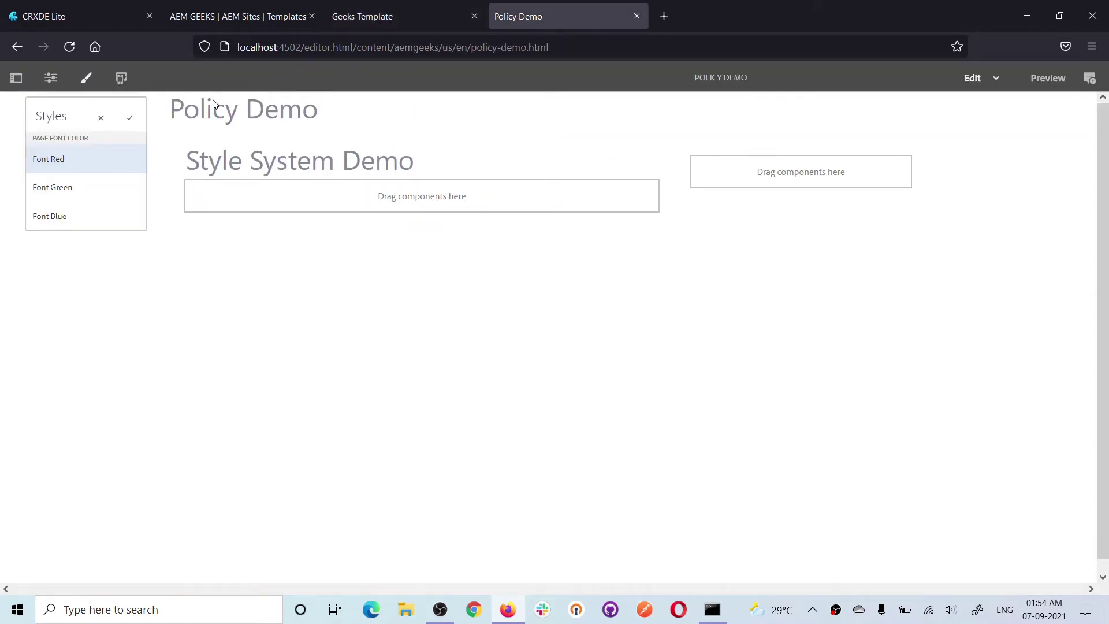
click(53, 167)
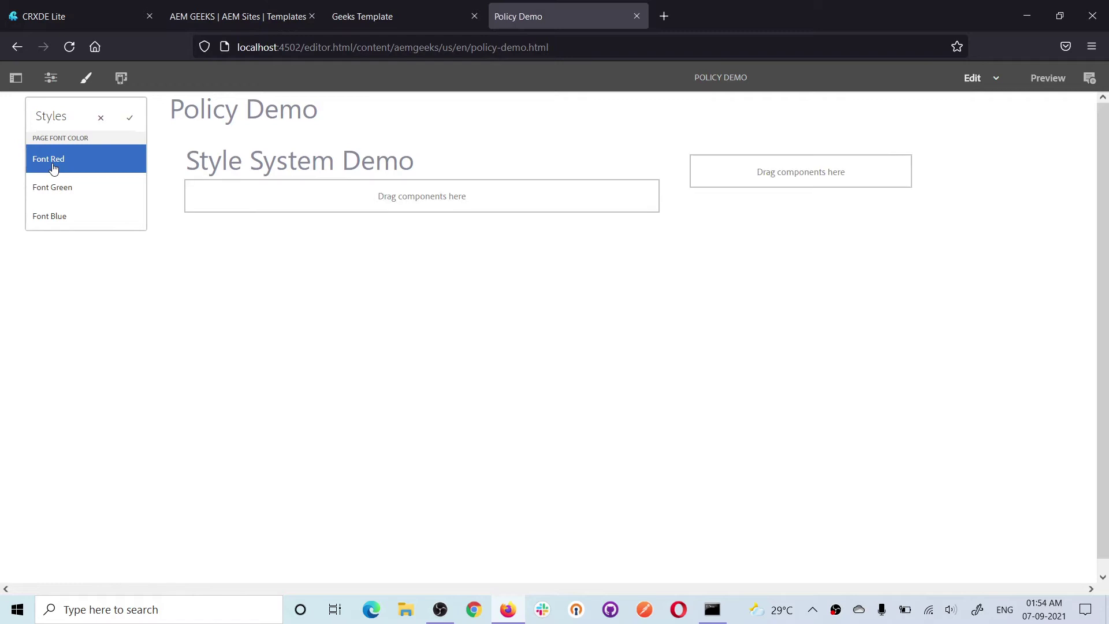
click(130, 120)
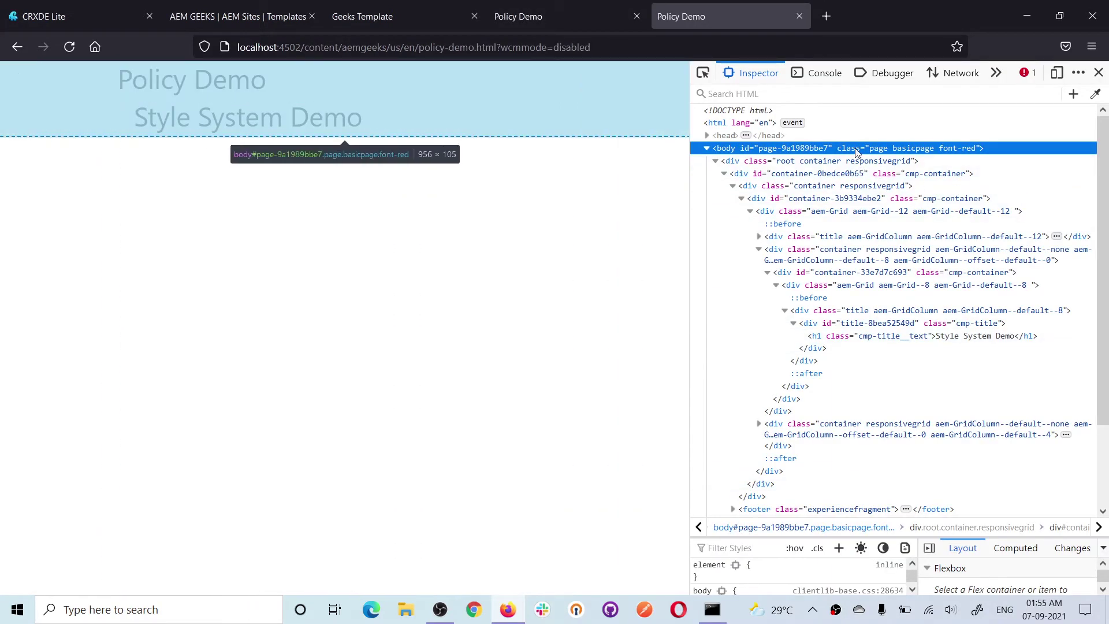
double_click(964, 148)
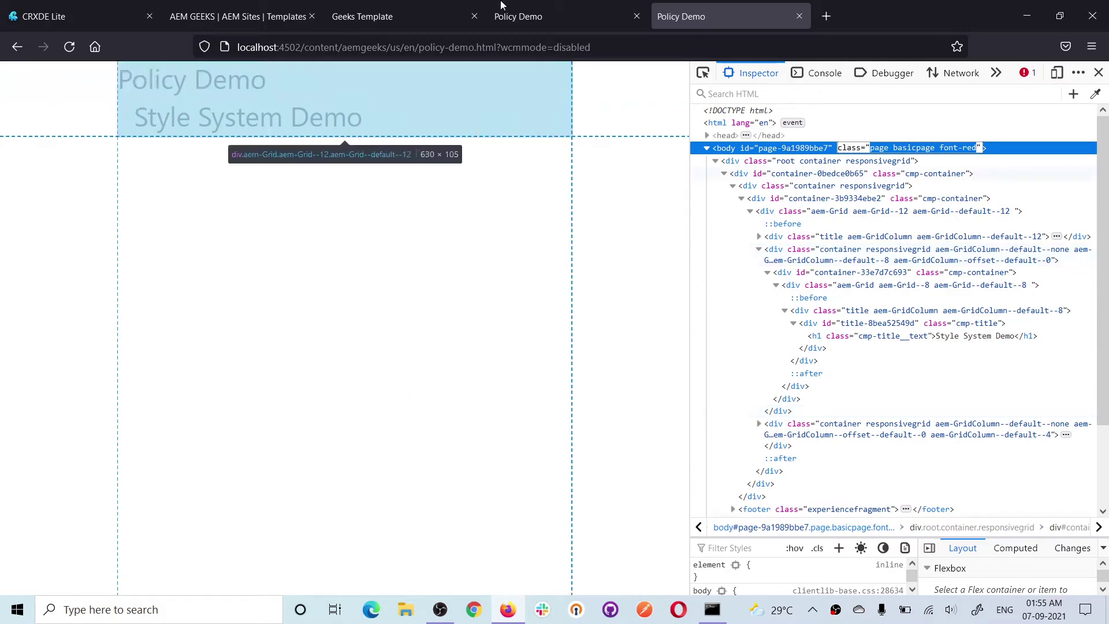
Step: Open the style-demo stylesheet of clientlib-page in CRXDE Lite, and reload the published view of the Policy Demo page
click(68, 18)
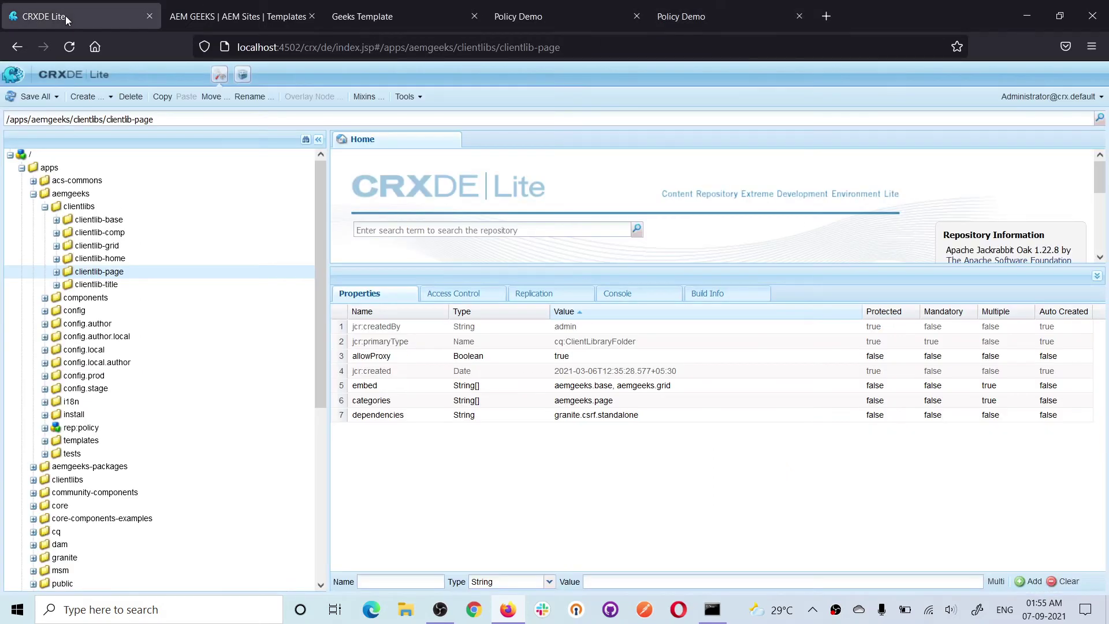
click(87, 272)
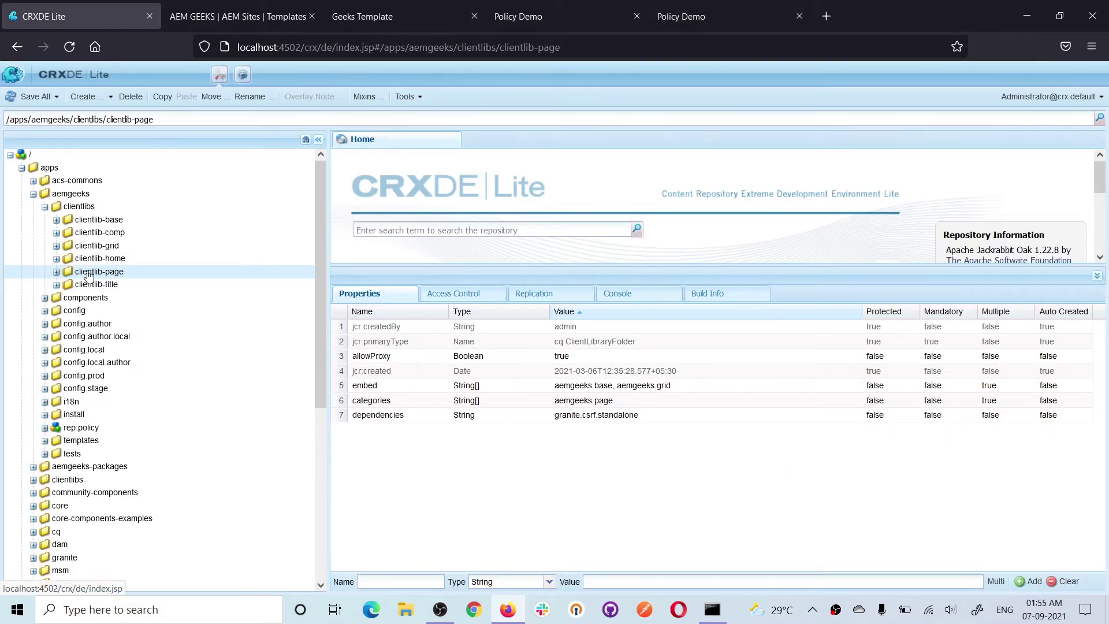
click(56, 271)
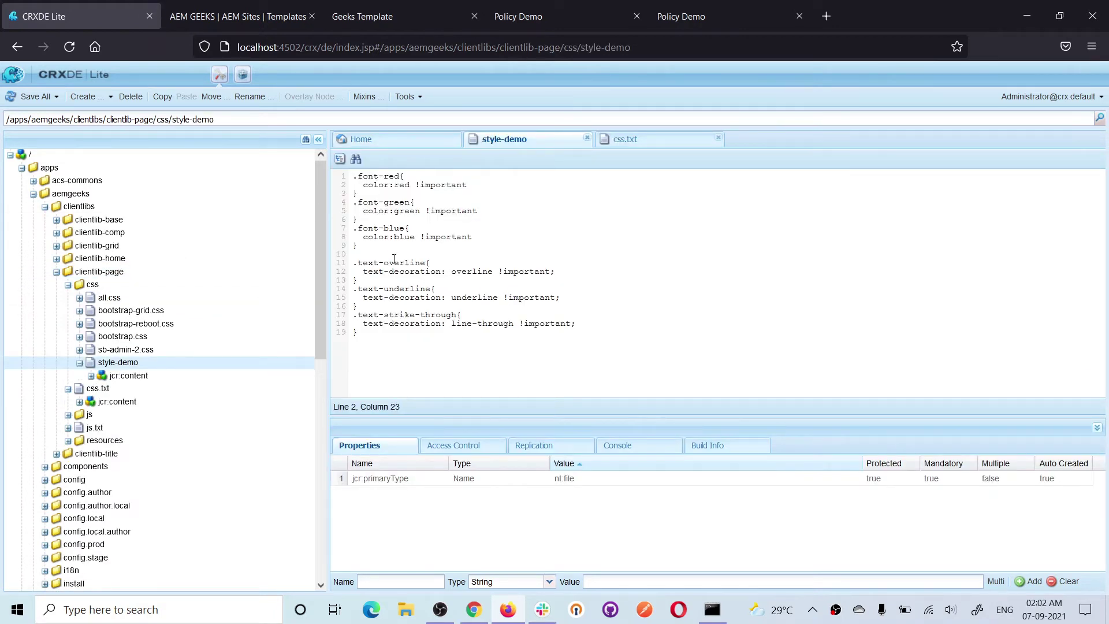
click(687, 17)
click(70, 47)
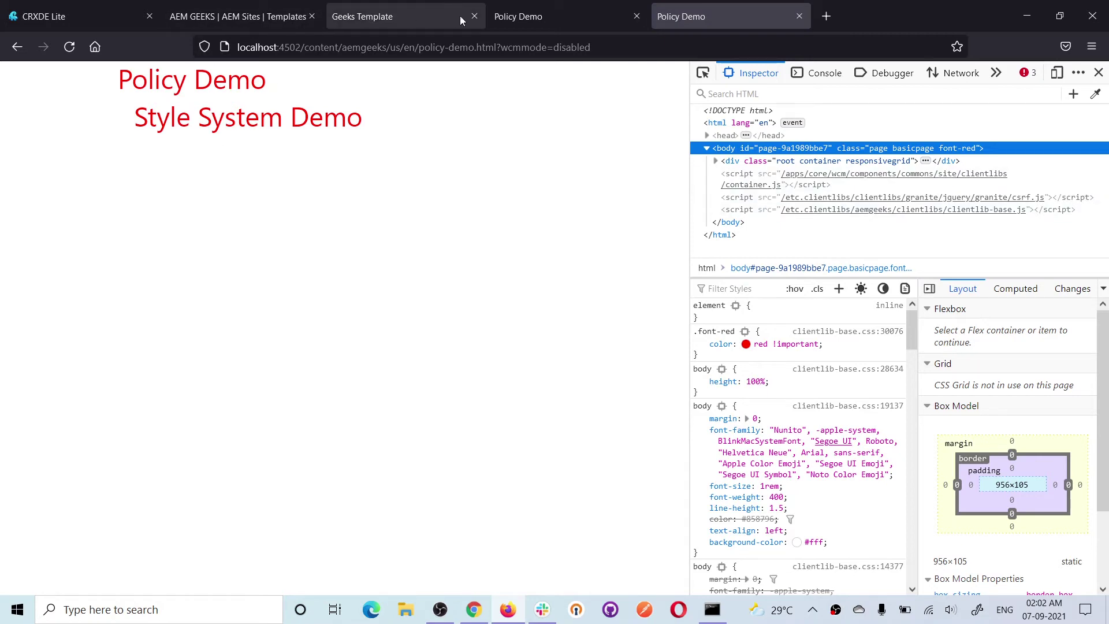
Step: Switch the Policy Demo page's style to Font Green and reload its published view
click(499, 20)
click(85, 78)
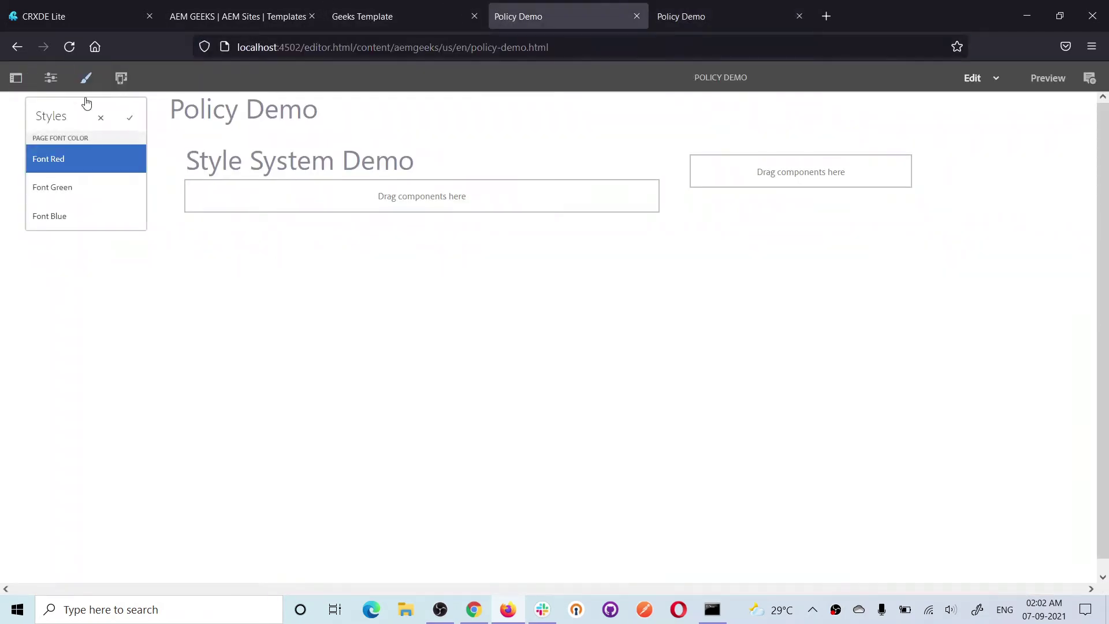
click(62, 186)
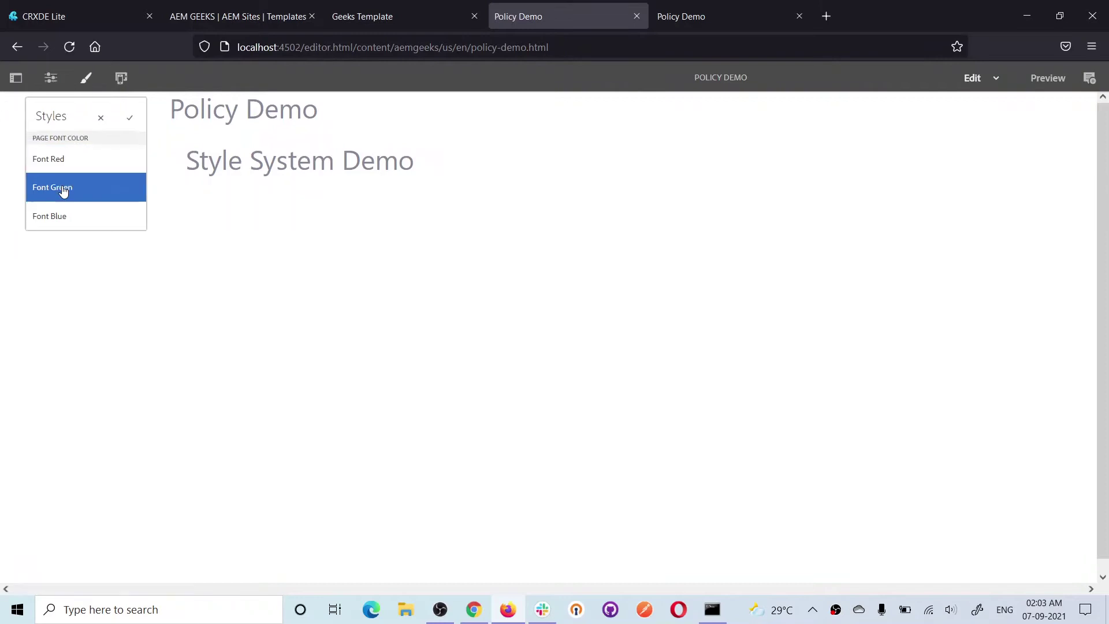
click(129, 117)
click(706, 16)
click(69, 47)
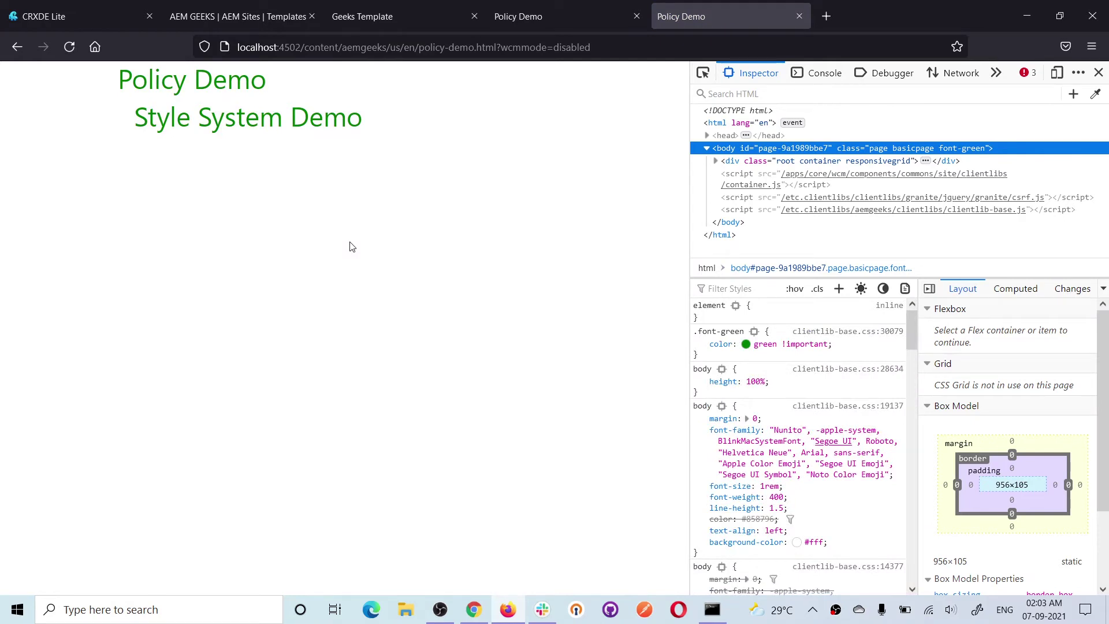
Step: Check the Text Style group's Over Line, Under Line and Strike Through entries in the Geeks Template's page policy, and save the policy
click(390, 17)
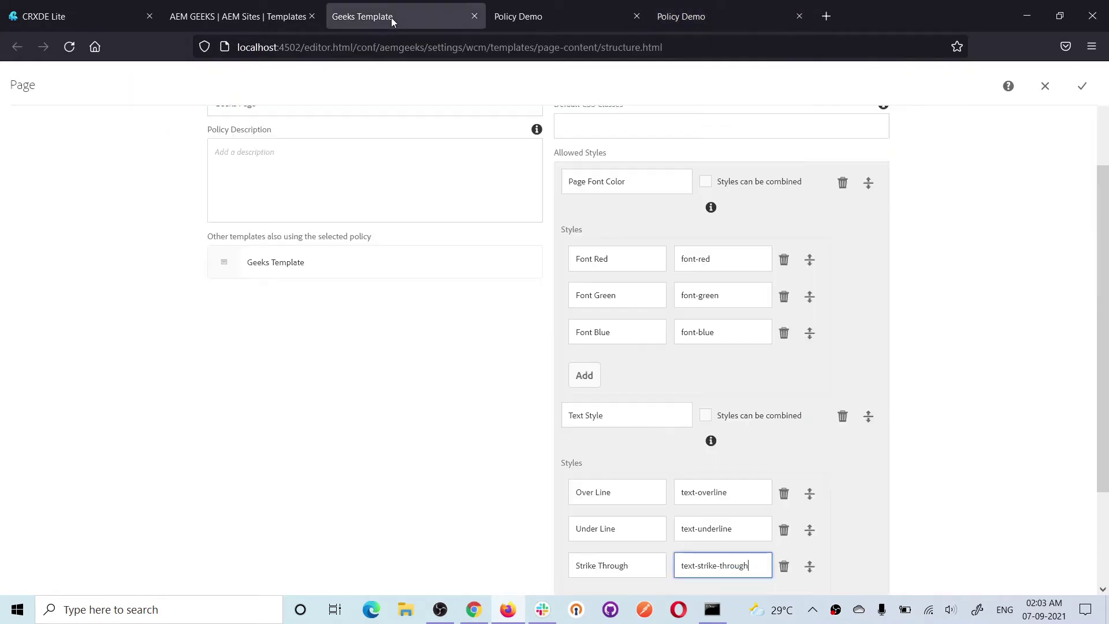
scroll(713, 354, down, 2)
scroll(666, 226, up, 1)
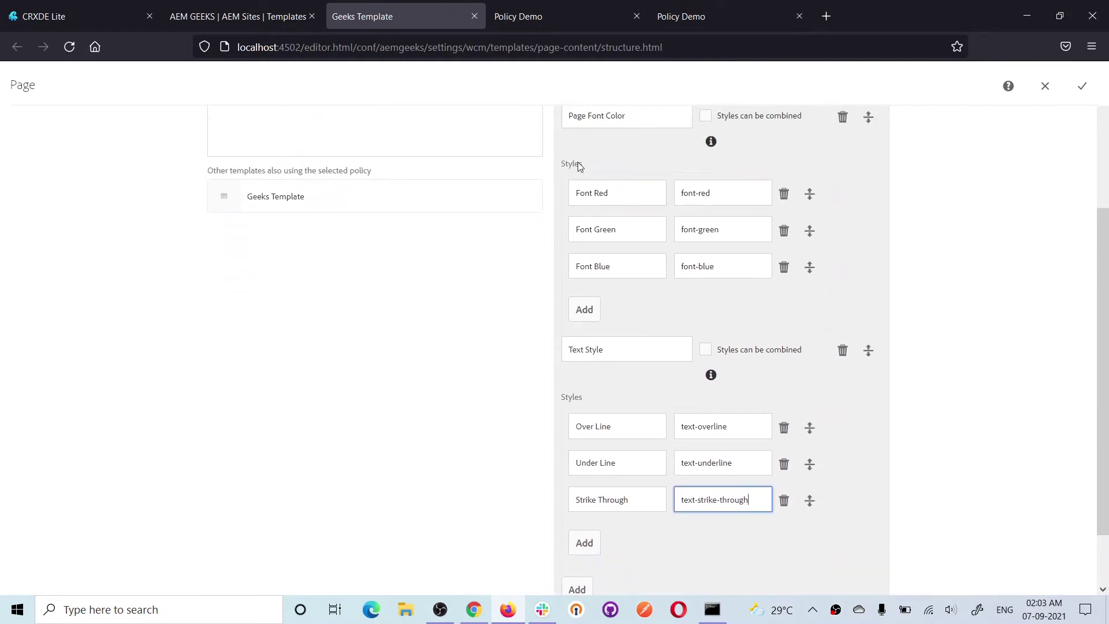
scroll(661, 191, up, 2)
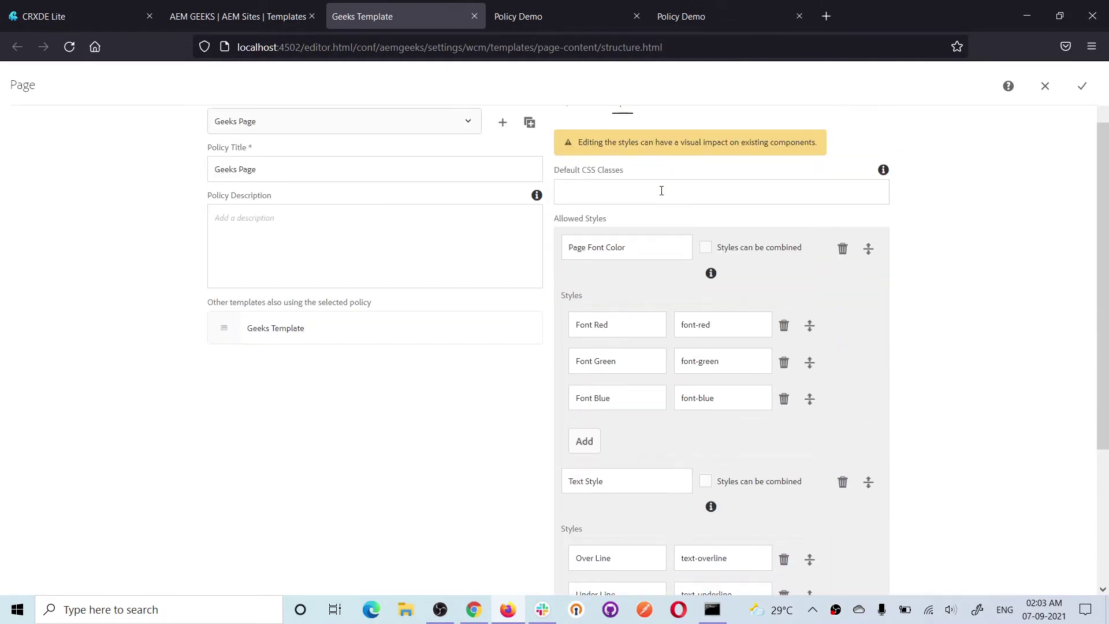
scroll(606, 305, down, 1)
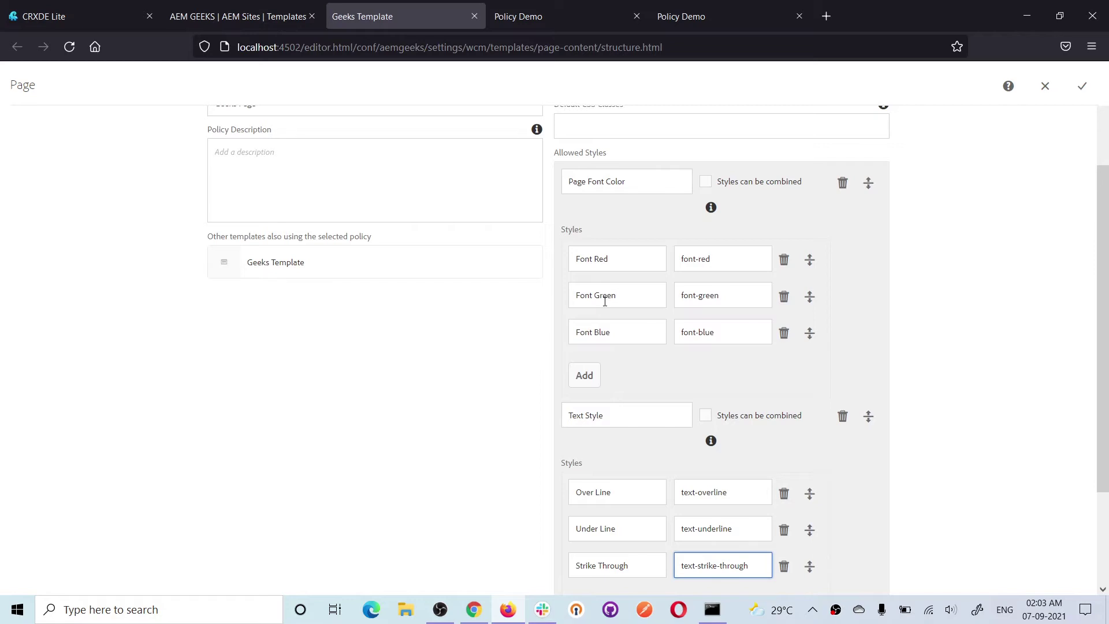
scroll(643, 339, down, 1)
drag(636, 348, 563, 359)
scroll(606, 378, down, 1)
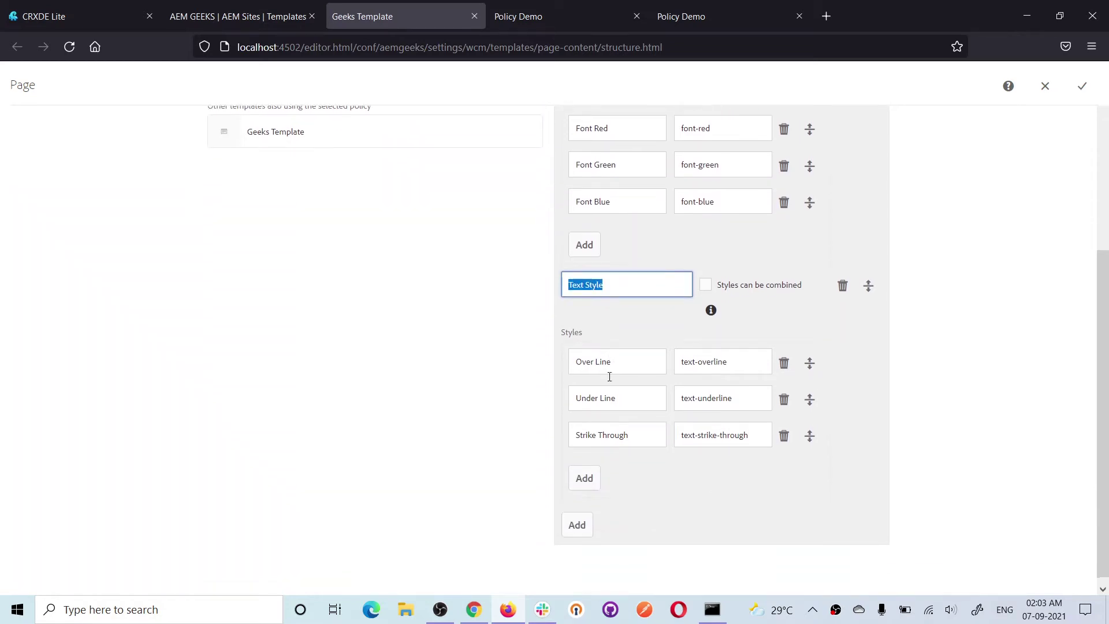
click(741, 360)
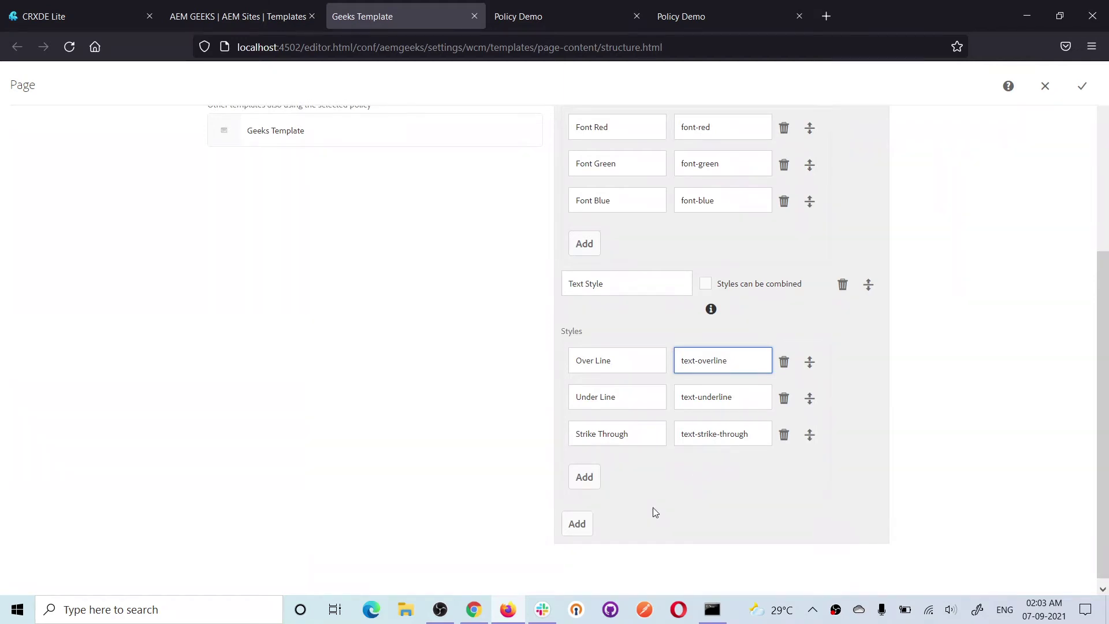
scroll(989, 358, up, 4)
click(1081, 86)
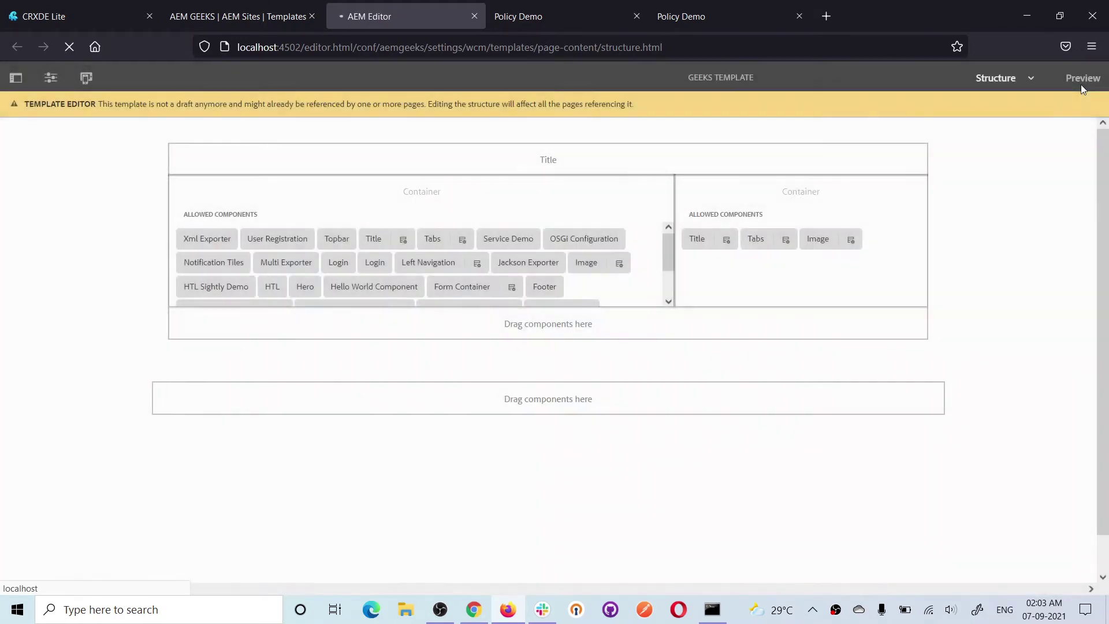
Step: Apply the Strike Through text style to the Policy Demo page and reload its published view
click(723, 3)
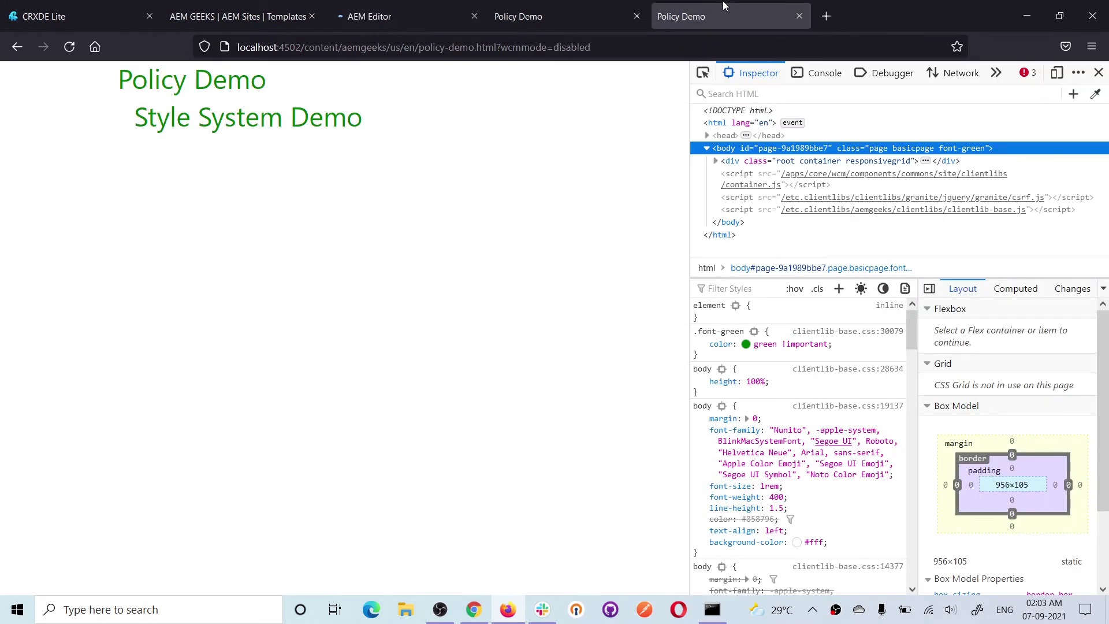
click(552, 22)
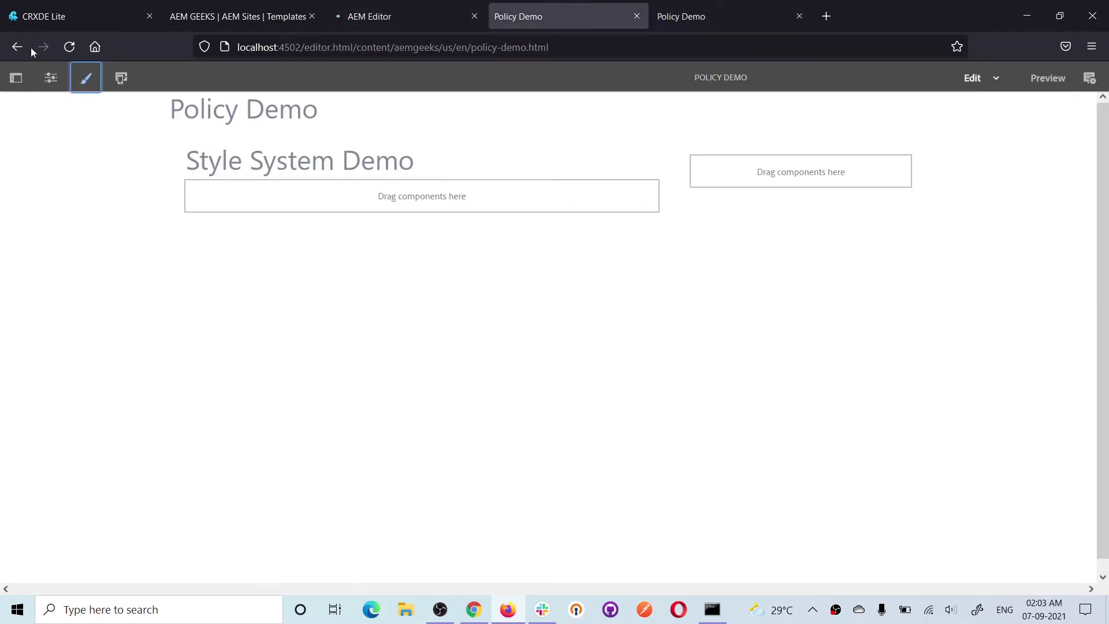
click(70, 50)
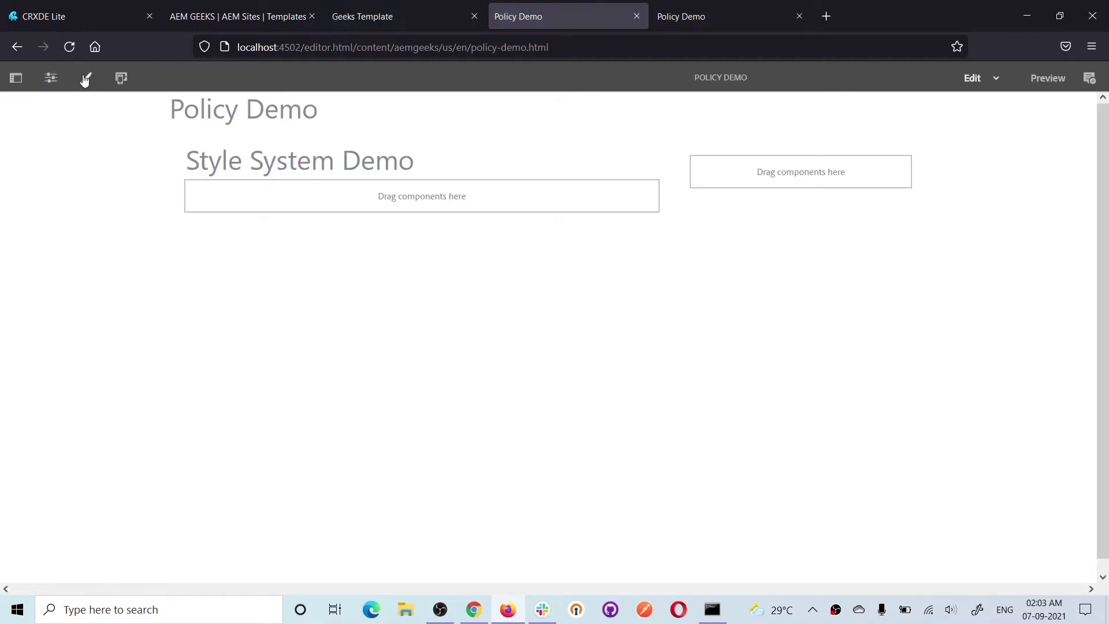
click(86, 78)
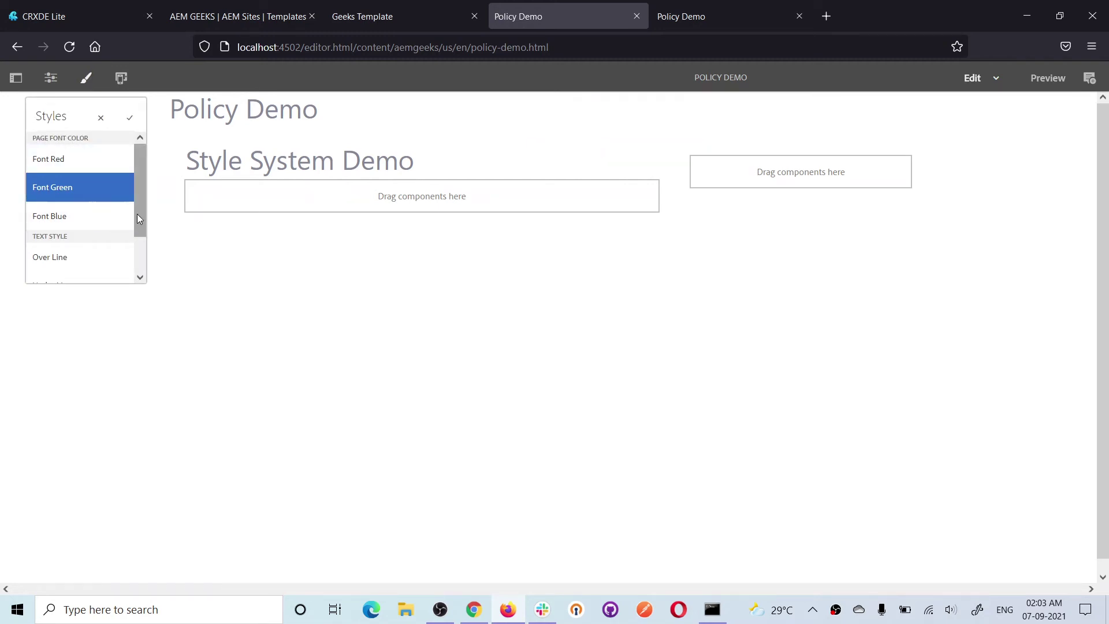
drag(137, 214, 136, 254)
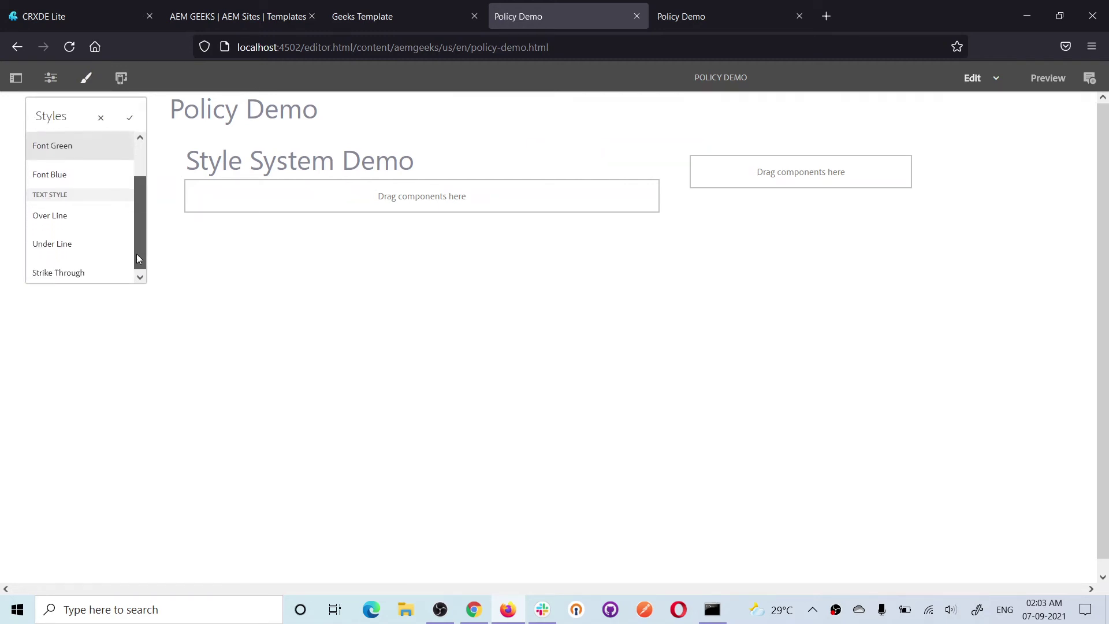
click(63, 271)
click(131, 119)
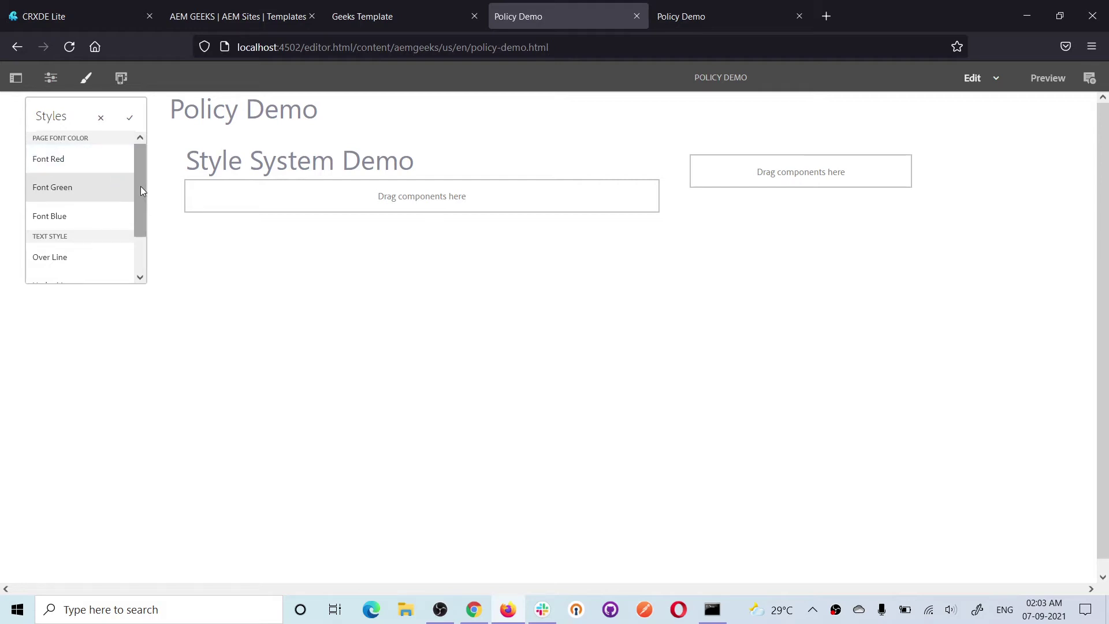
drag(140, 186, 140, 240)
click(130, 119)
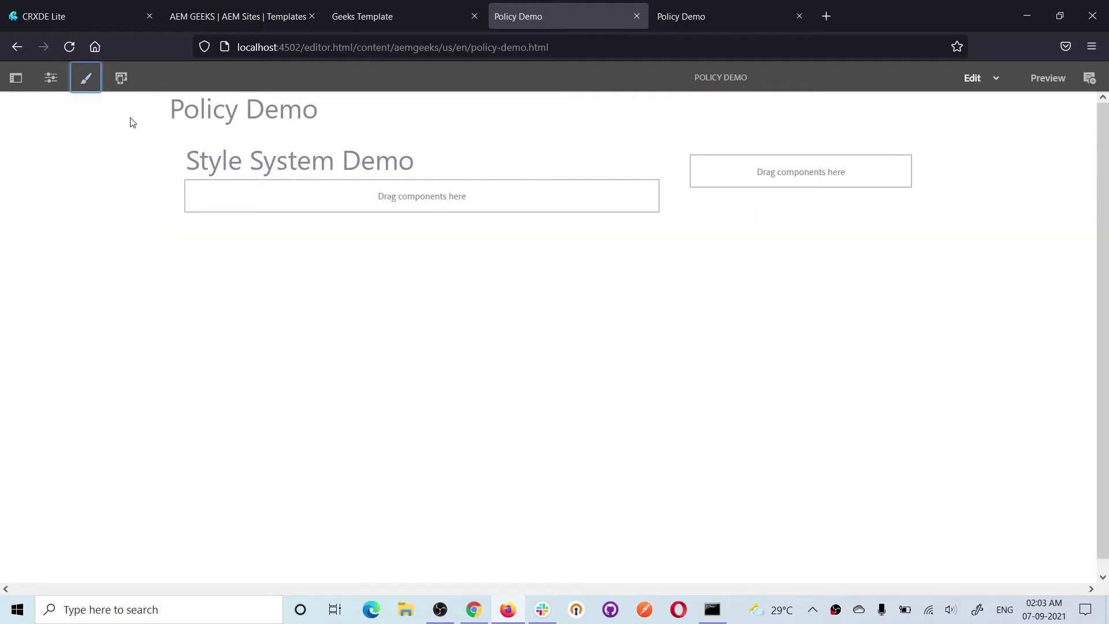
click(698, 11)
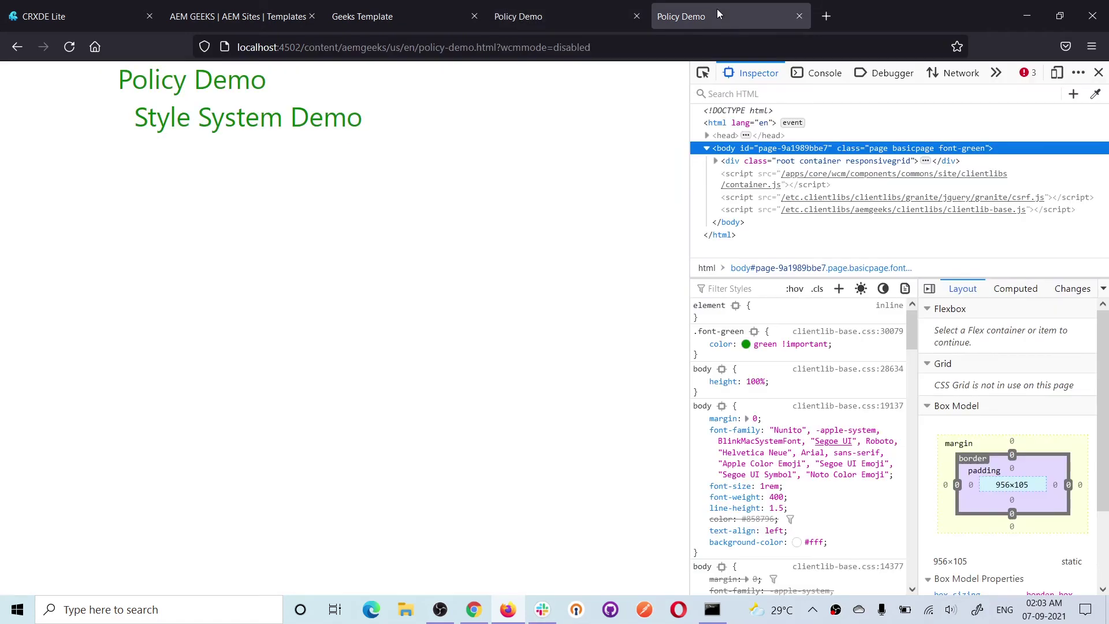
click(70, 47)
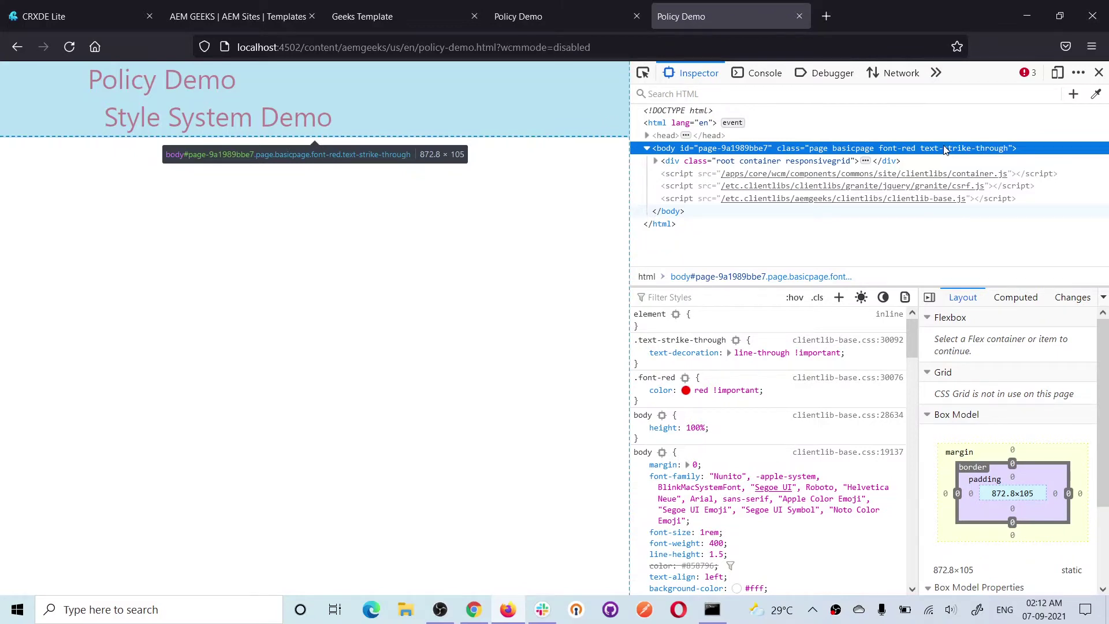
Step: Create Title Policy for the Title component in the Geeks Template, with group Aligment: Align Left (left), Align Right (right), Align Center (center)
key(ctrl+Page_Up)
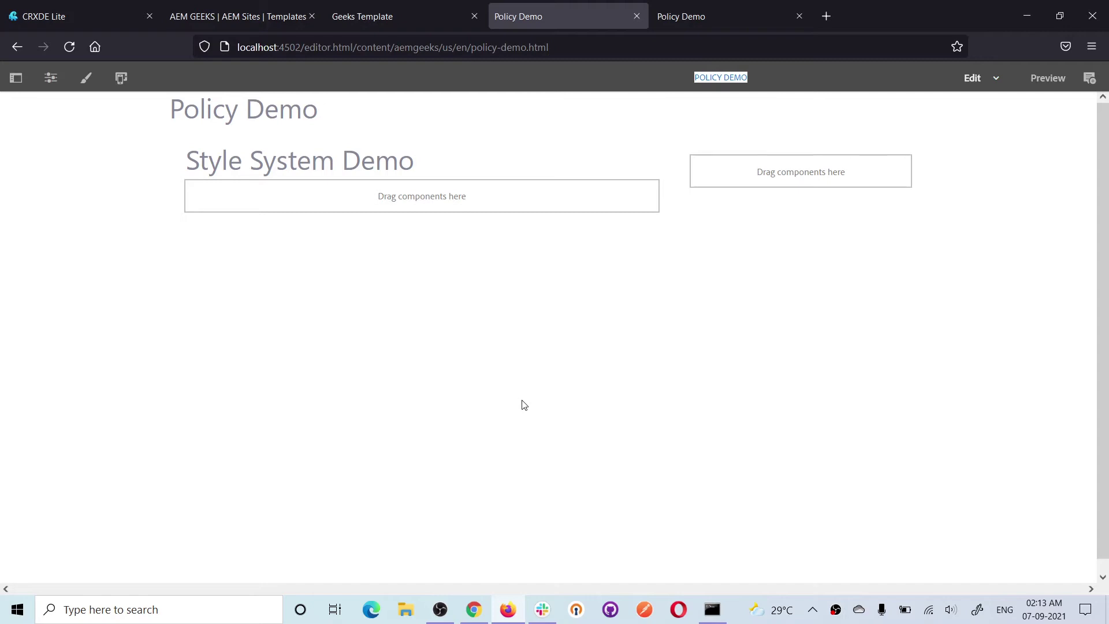
click(338, 168)
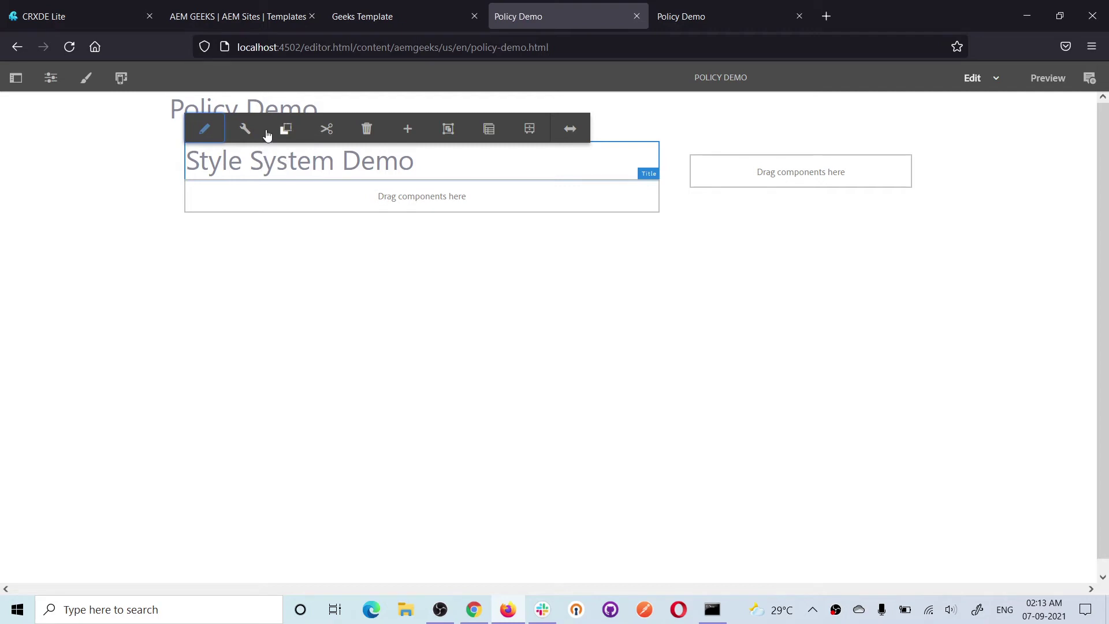
click(382, 17)
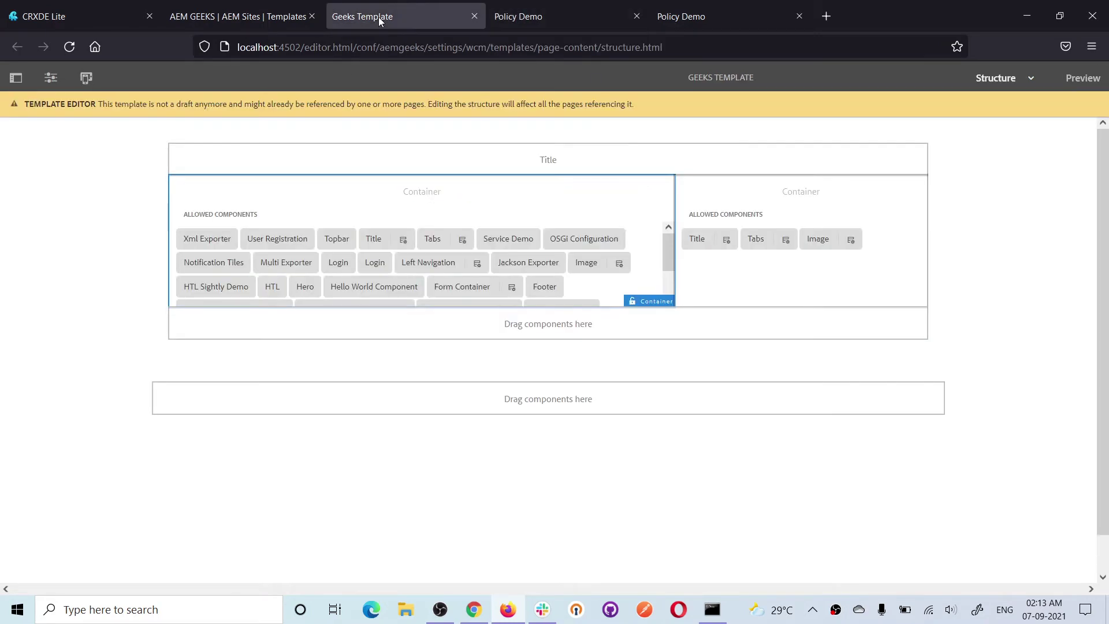
click(403, 241)
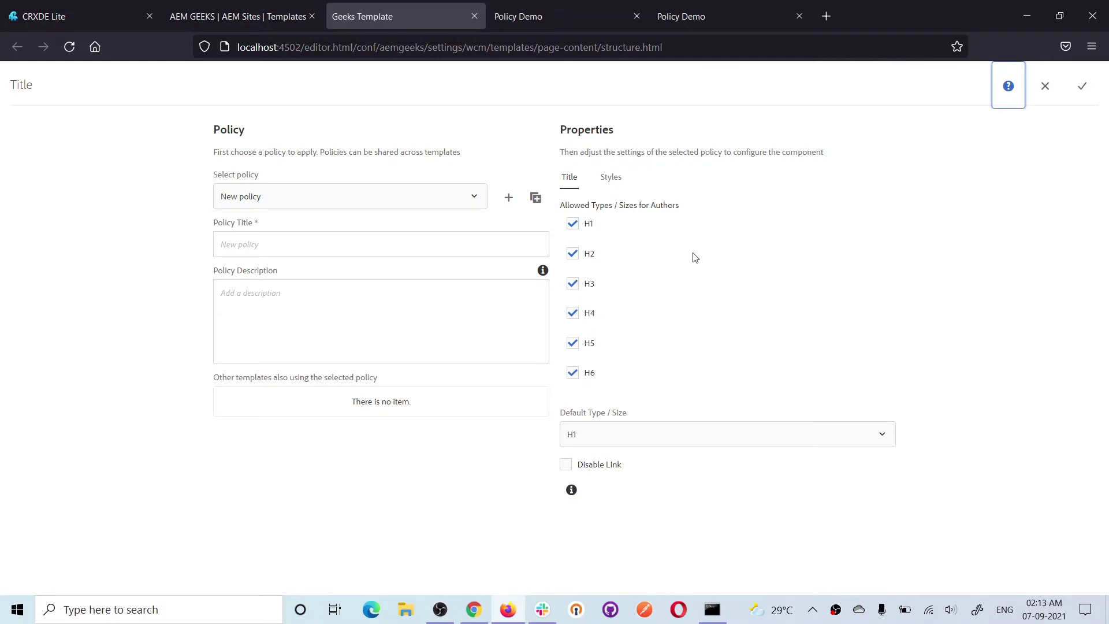
click(313, 249)
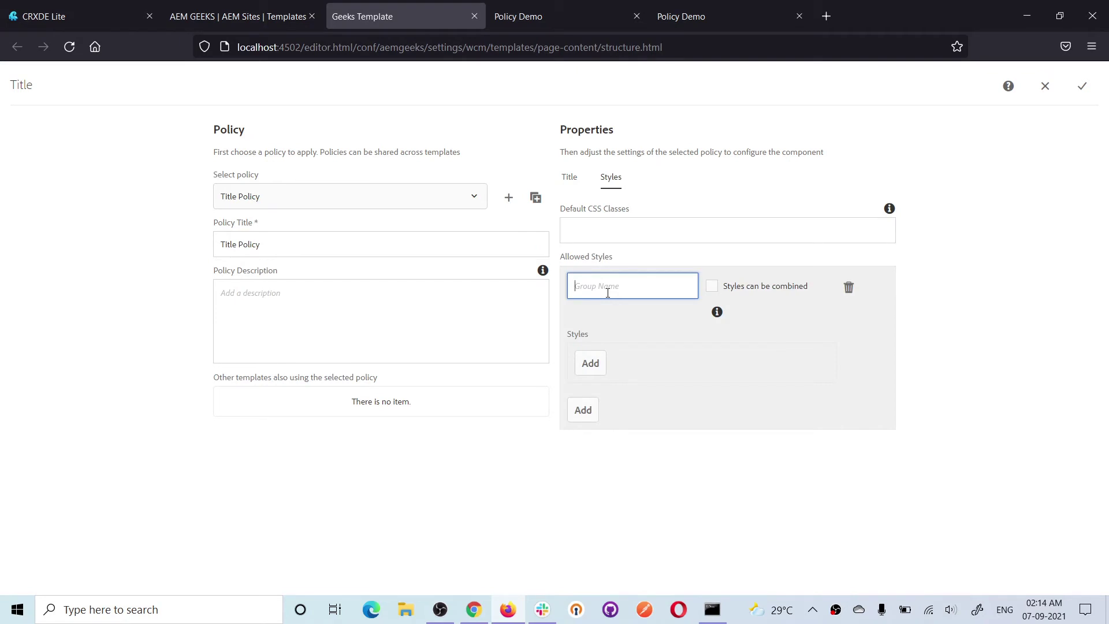
click(529, 22)
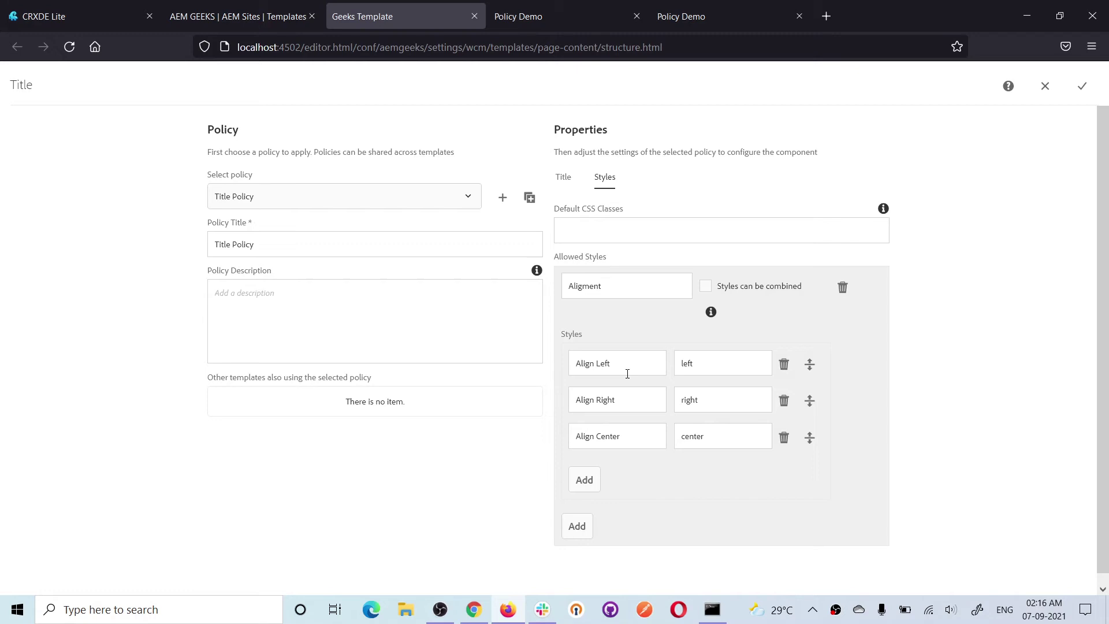
Step: Compare the left class of the Align Left style with the .title alignment rules in the style-demo stylesheet in CRXDE Lite
click(705, 364)
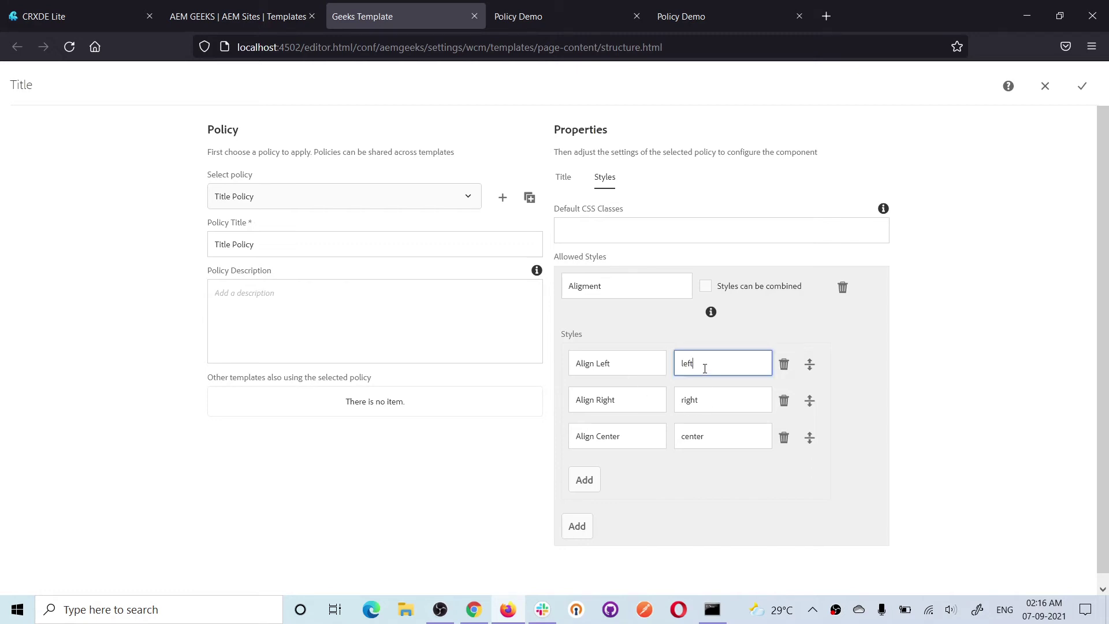
double_click(681, 363)
key(ctrl+1)
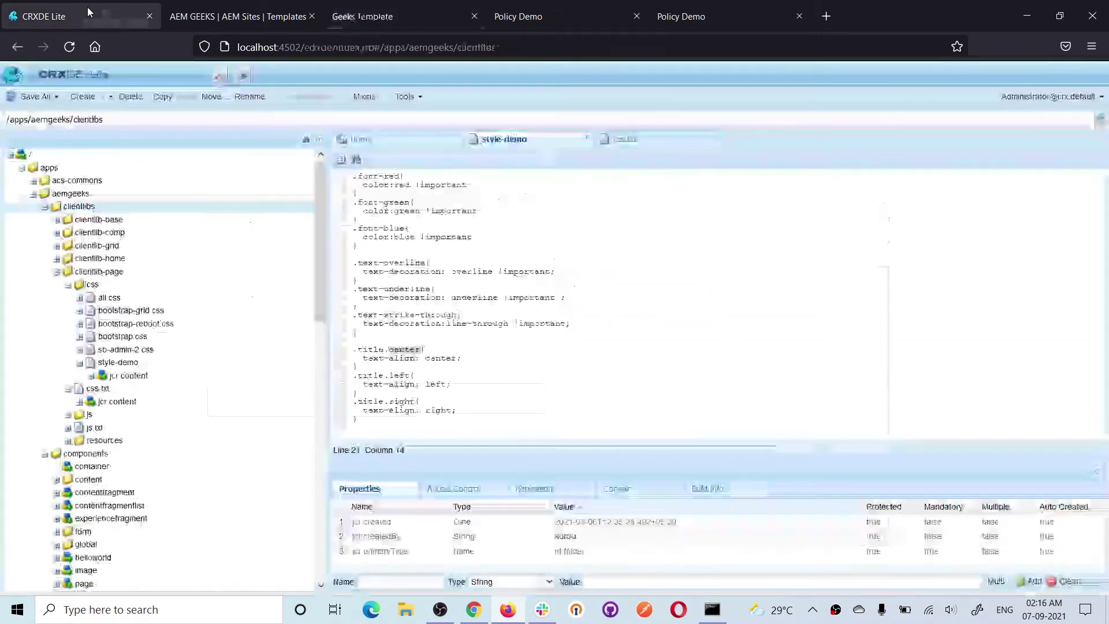
drag(359, 420, 335, 351)
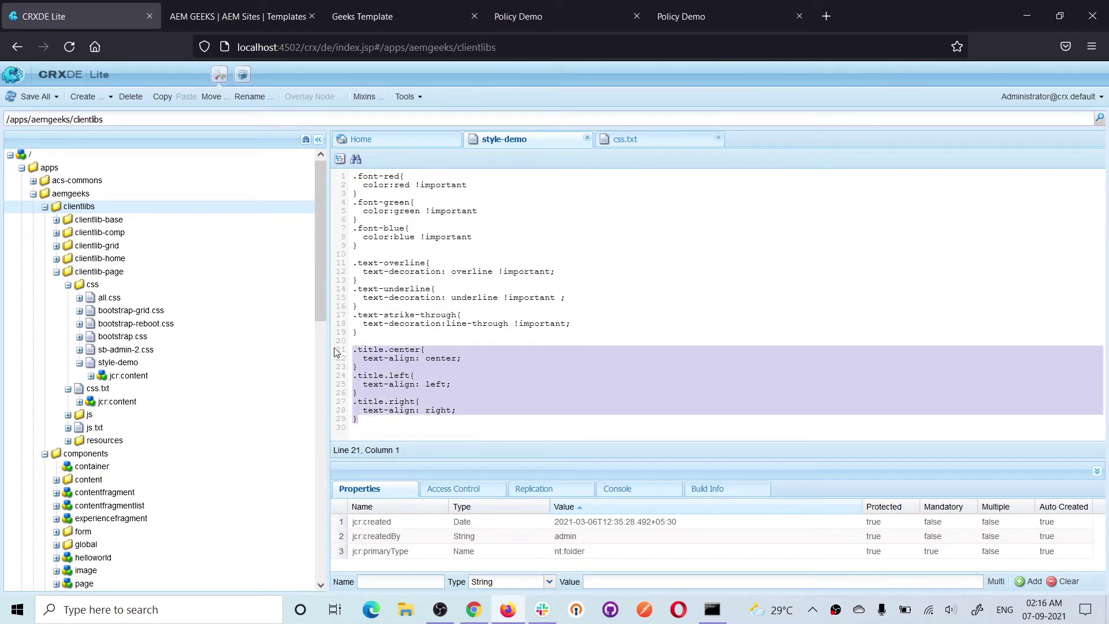
Step: Set the Title Policy's default CSS class to center and save the policy
click(421, 23)
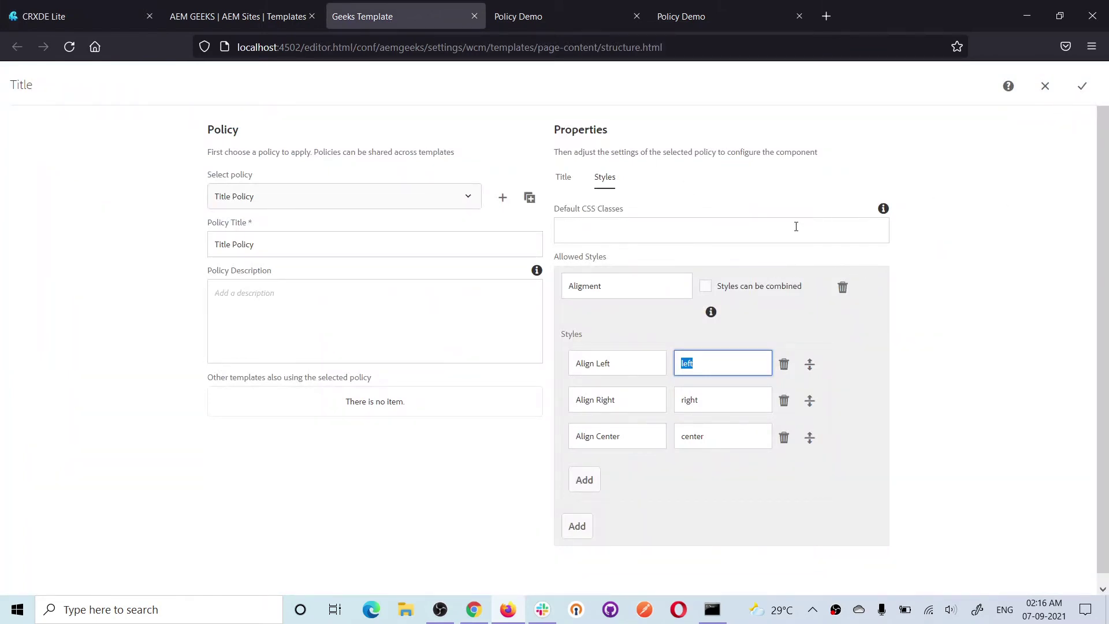
click(681, 233)
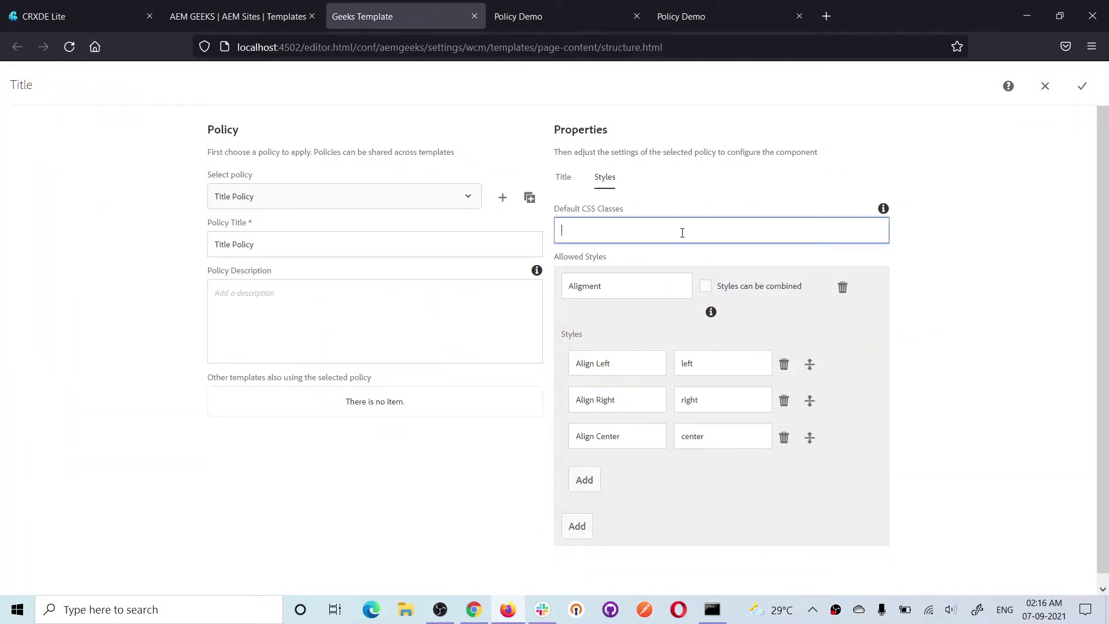
click(633, 235)
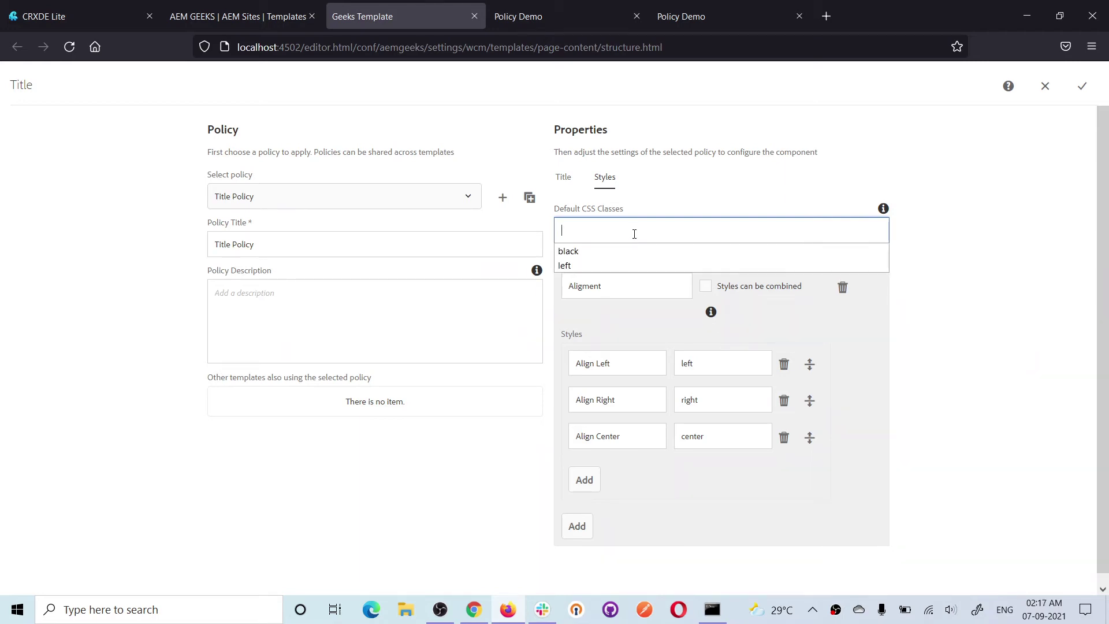
text(ce)
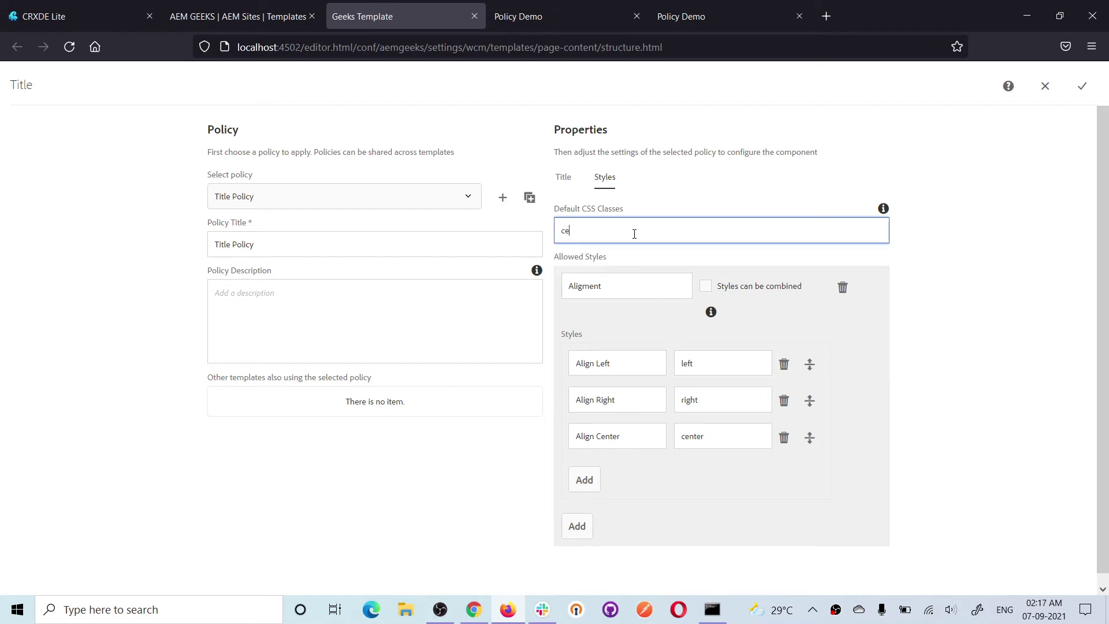
text(nter)
click(1082, 86)
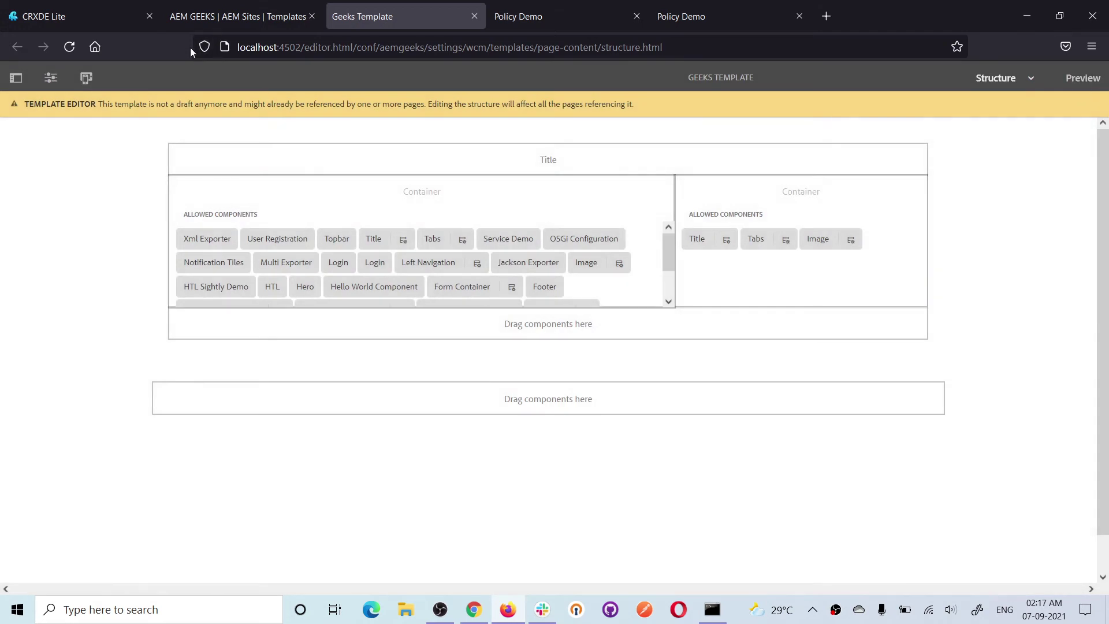
Step: Reload the Policy Demo page in the editor and review the alignment styles offered for the Style System Demo title
click(741, 12)
click(590, 19)
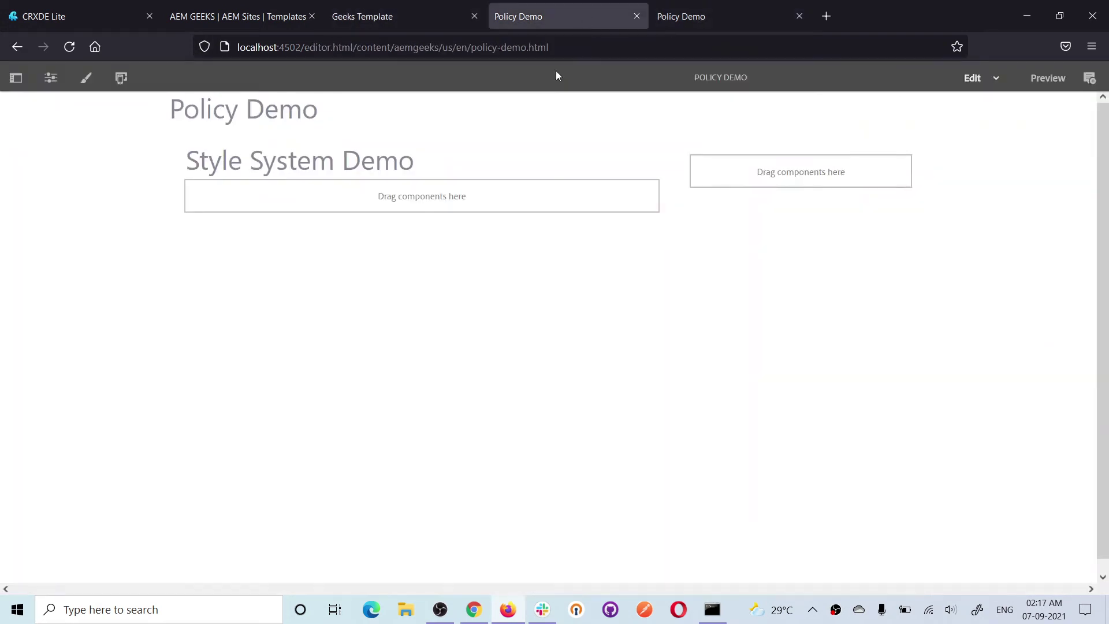
click(70, 47)
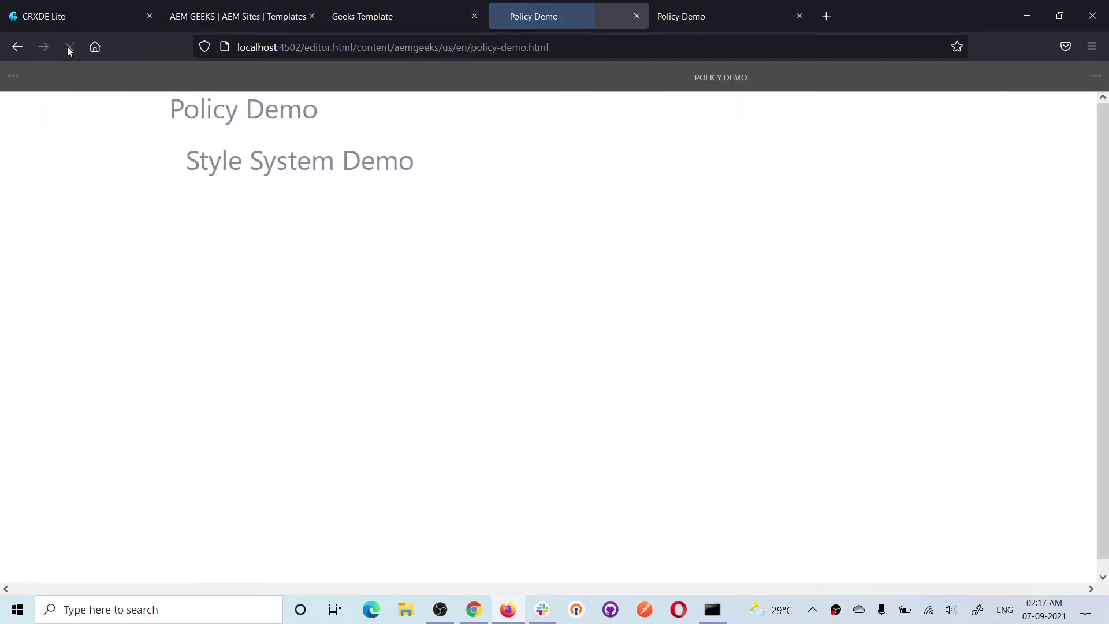
click(296, 165)
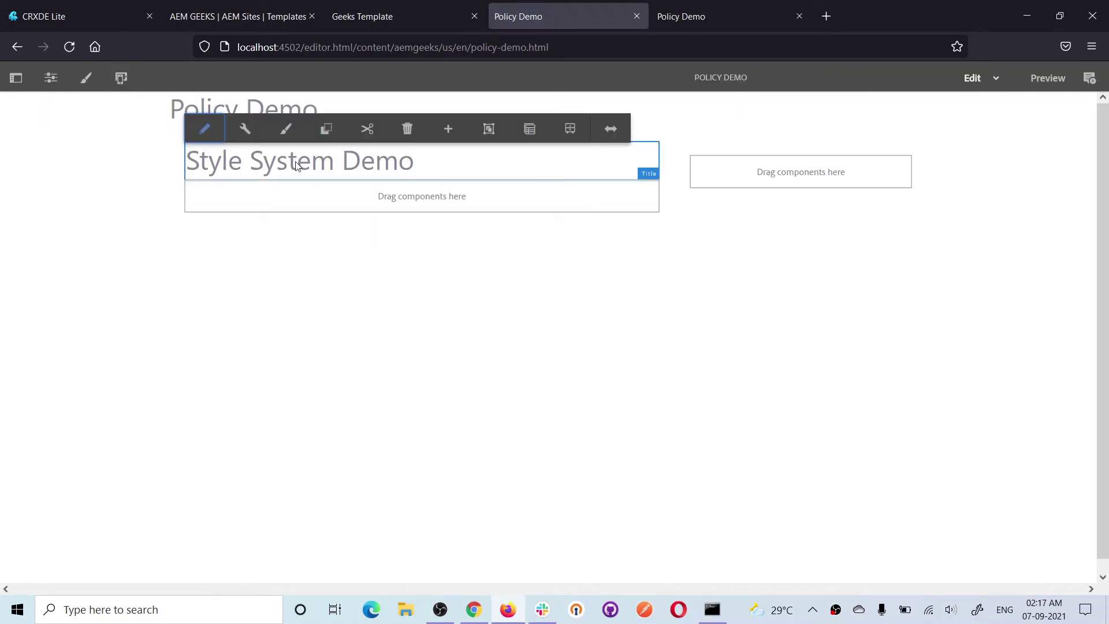
click(287, 131)
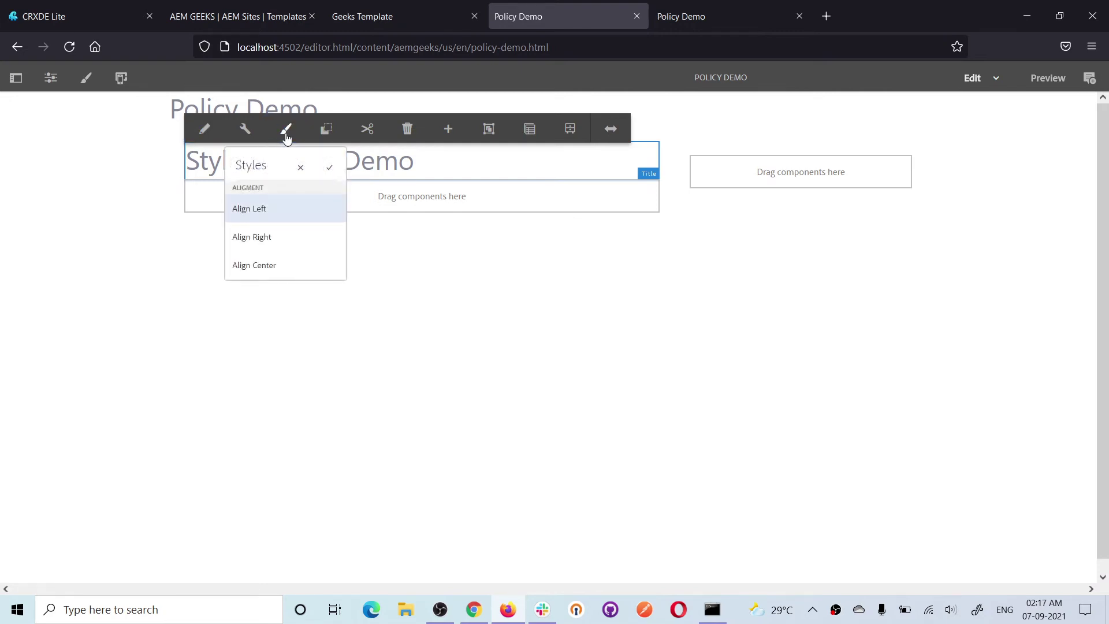
drag(252, 208, 97, 208)
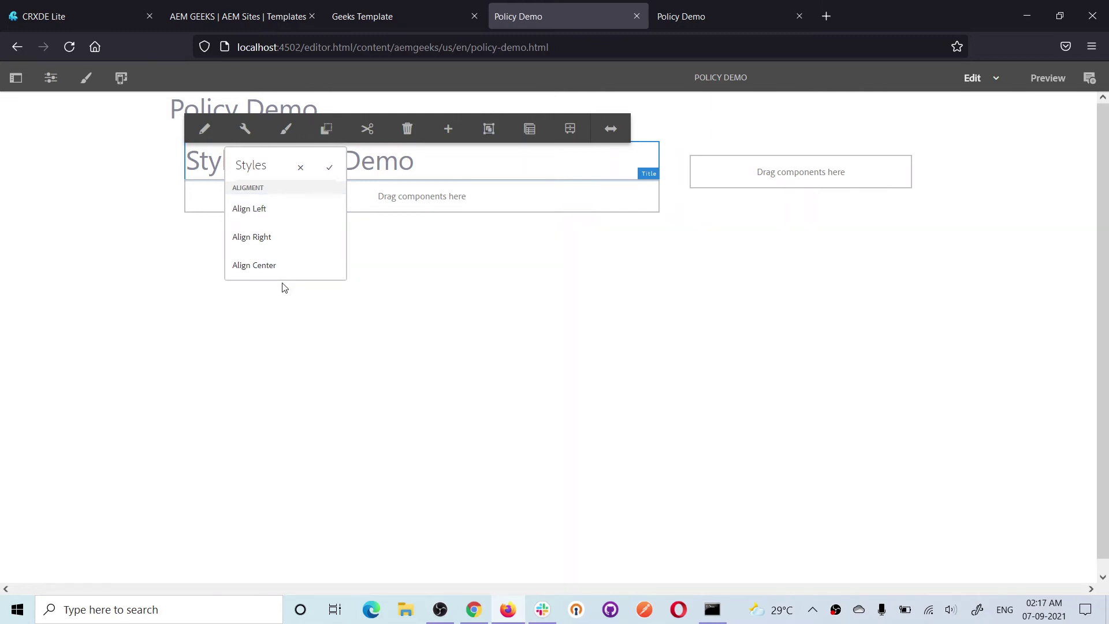
click(277, 246)
Step: Reload the published view of Policy Demo and inspect the class of the div wrapping the Style System Demo title
click(704, 22)
click(69, 46)
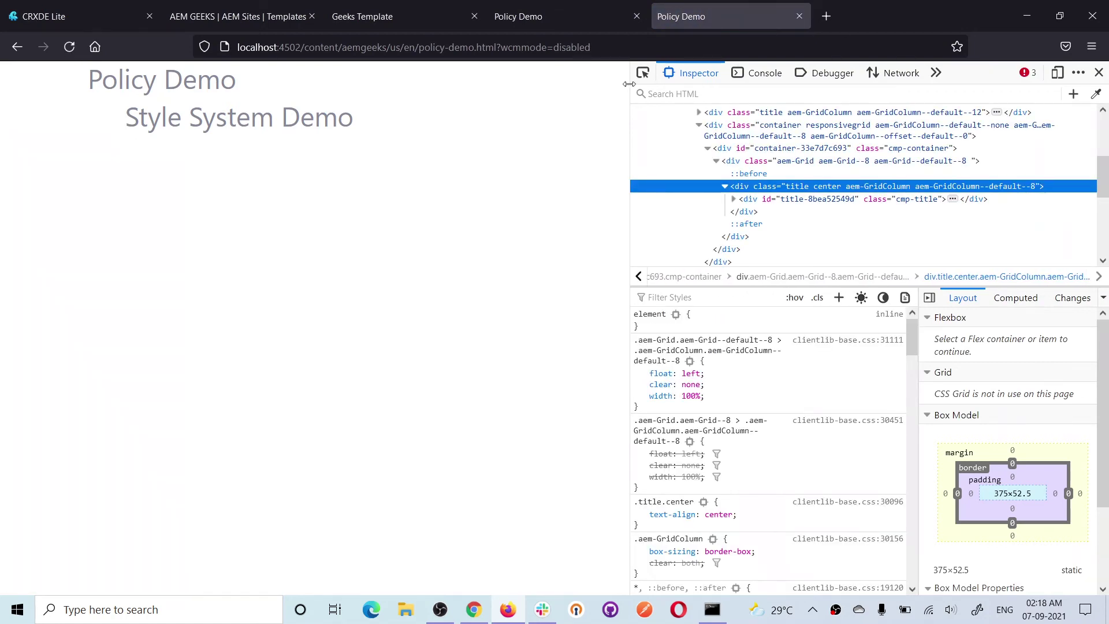
click(642, 72)
click(308, 121)
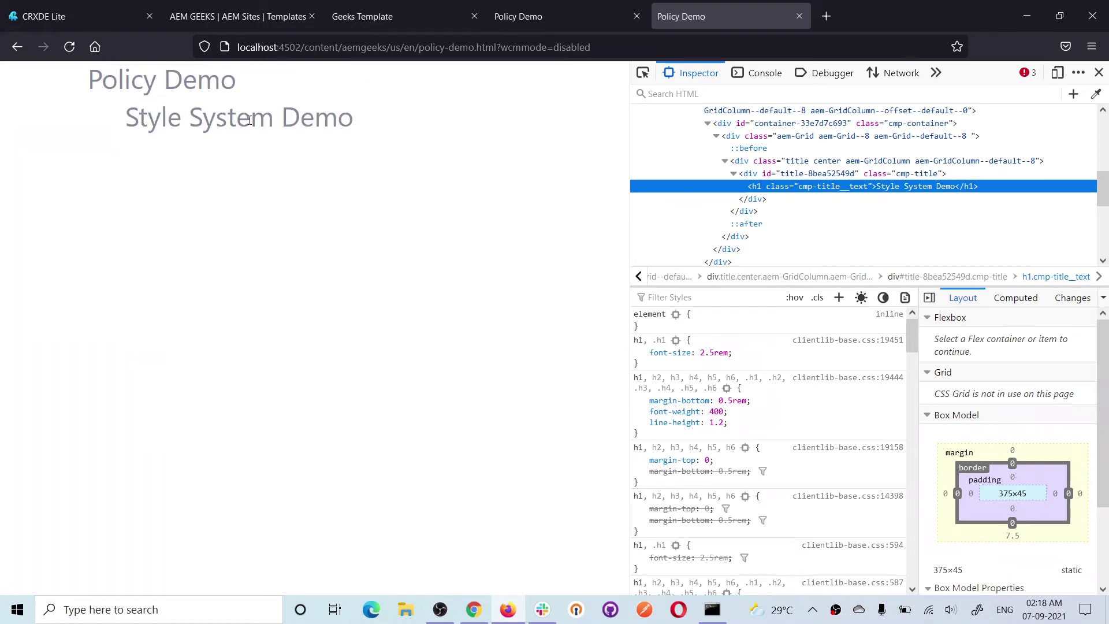
click(843, 162)
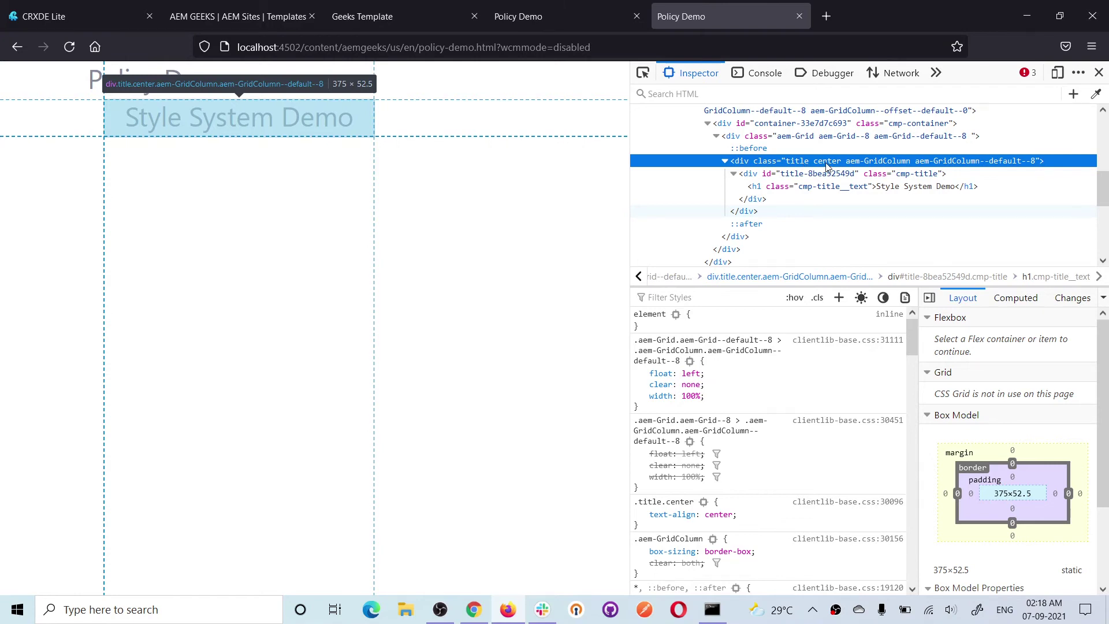
Step: Apply the Align Right style to the Style System Demo title and switch to the published view
click(514, 14)
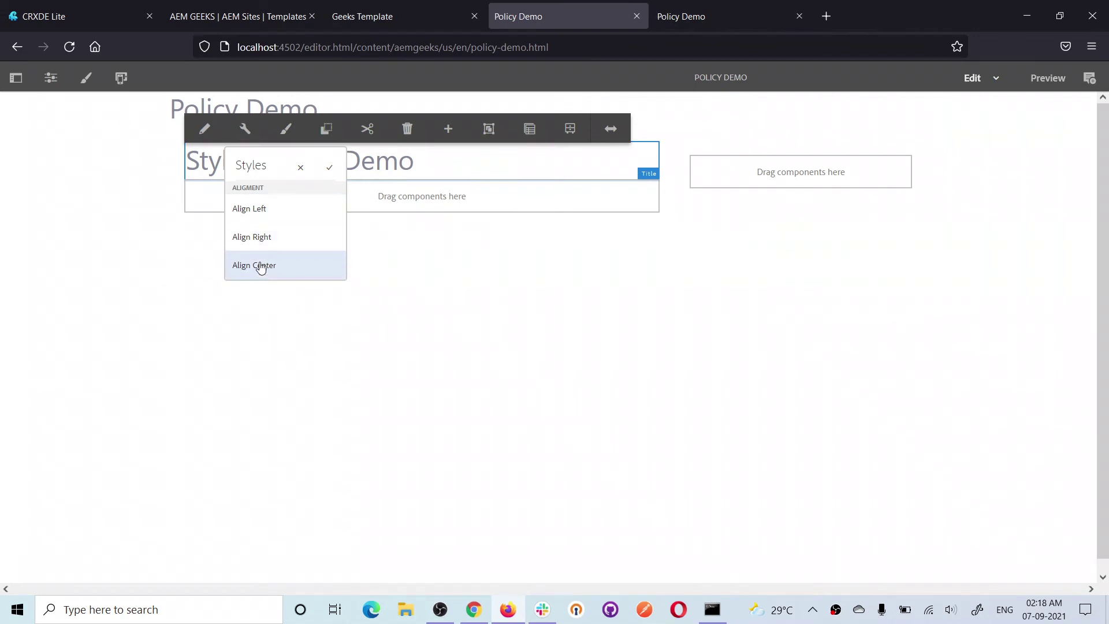
click(259, 241)
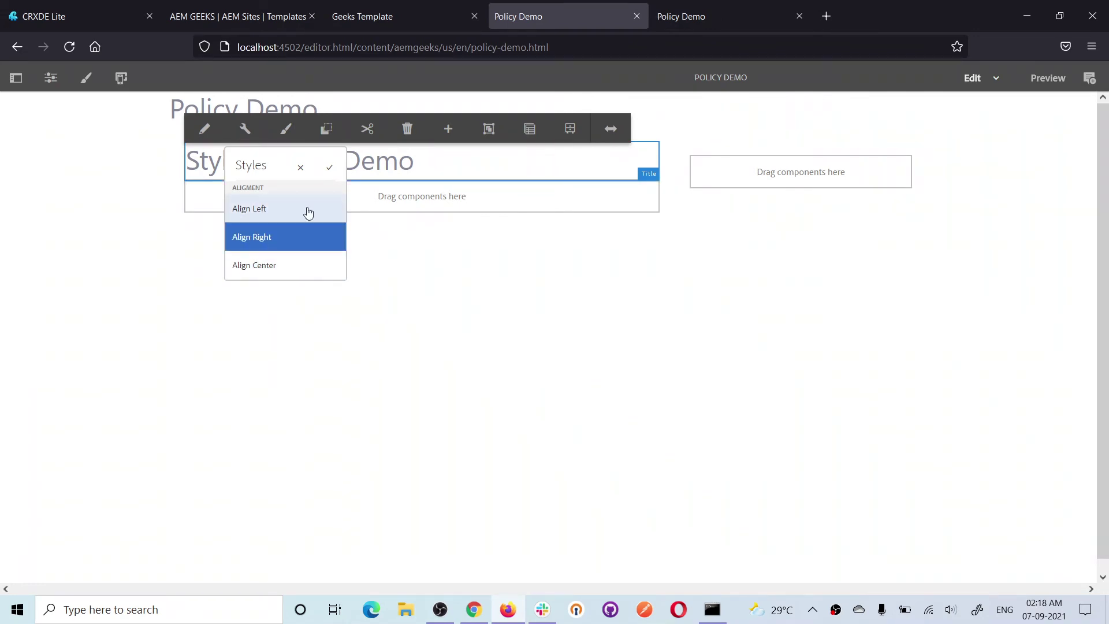
click(330, 167)
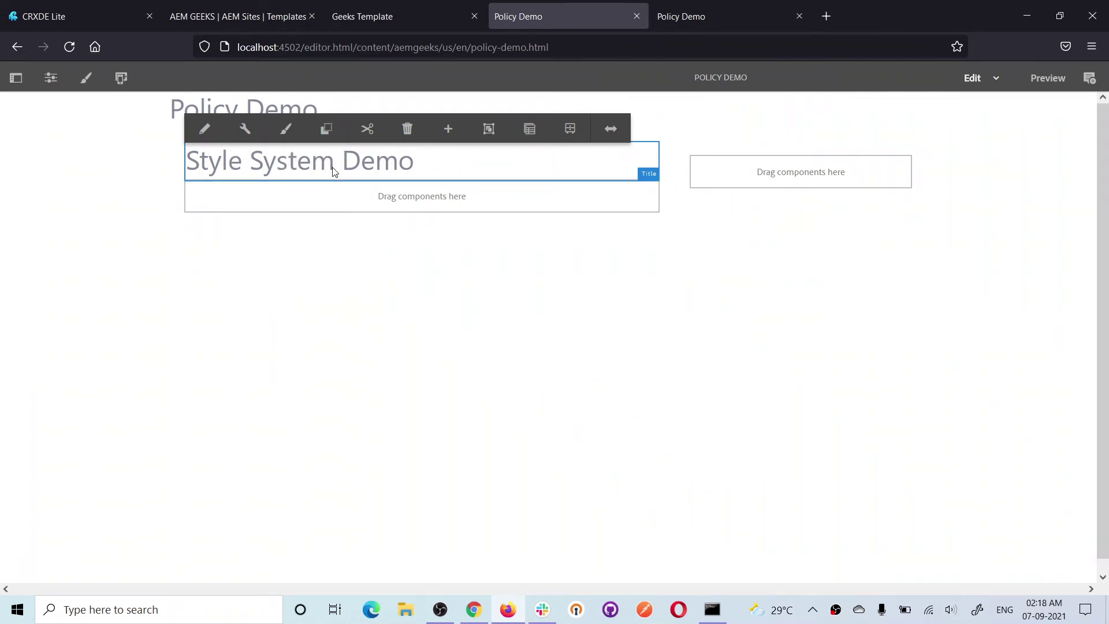
click(689, 16)
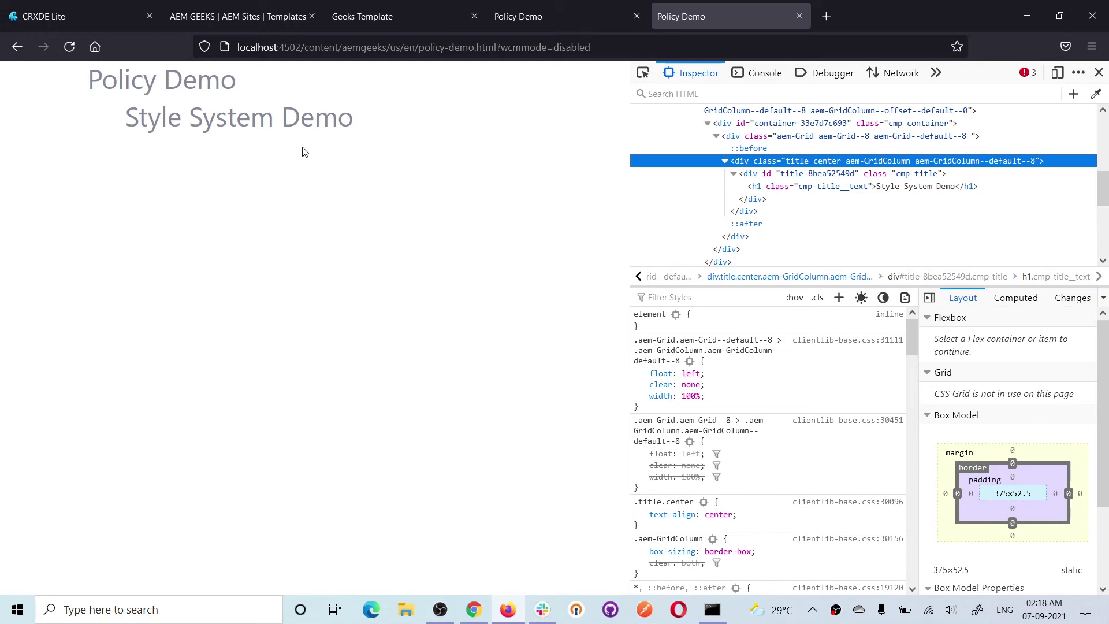
Step: Reload the published Policy Demo page and check the alignment class on the div around the Style System Demo title
click(69, 46)
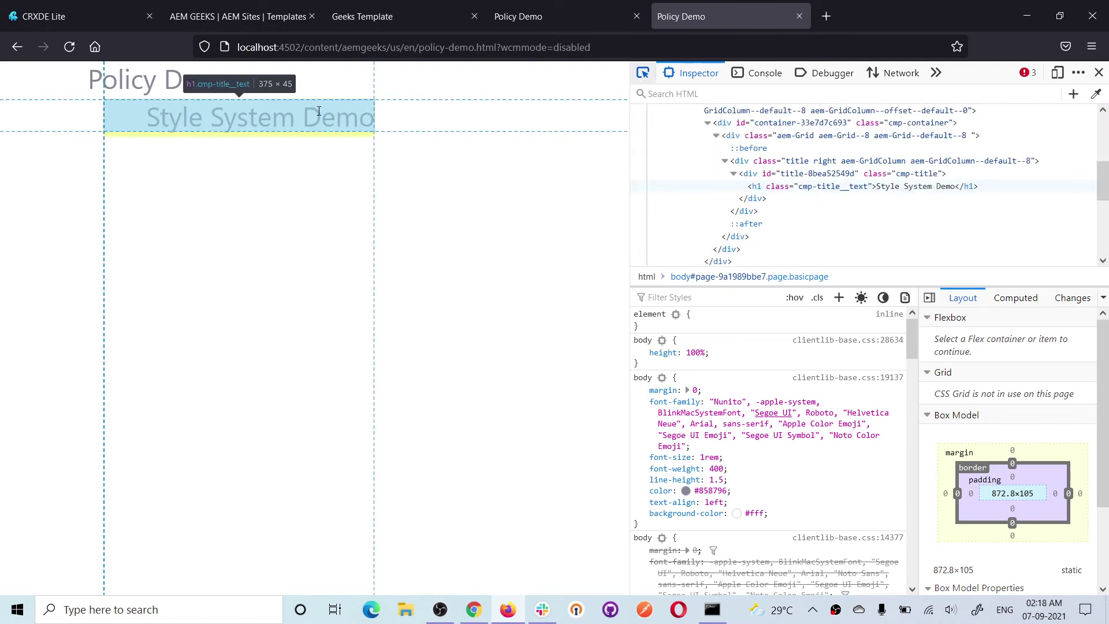
click(243, 118)
click(807, 162)
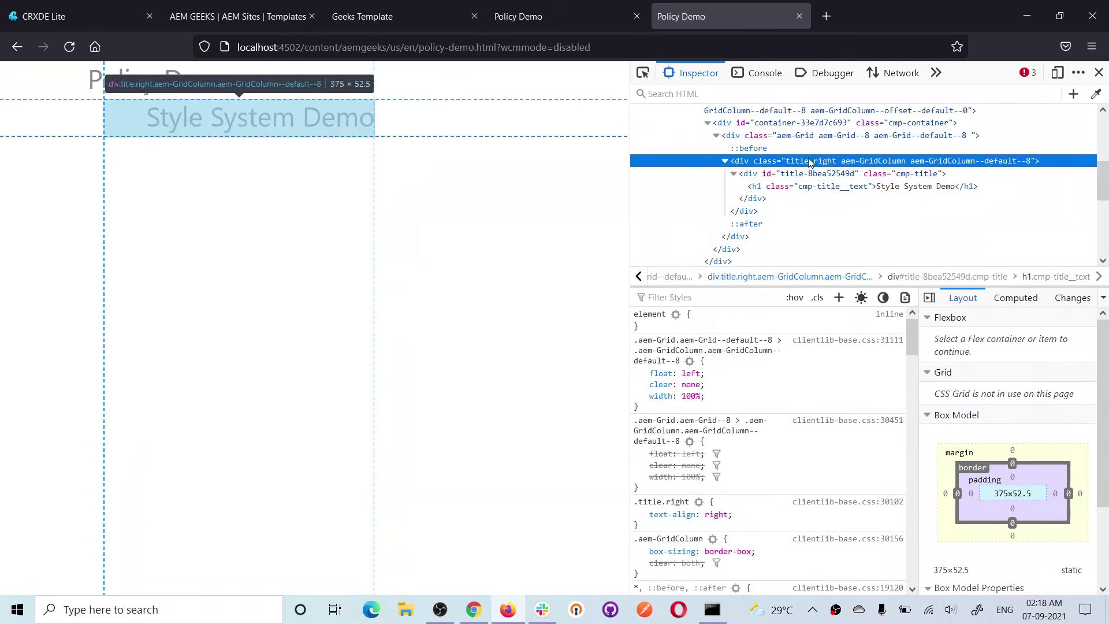
double_click(830, 161)
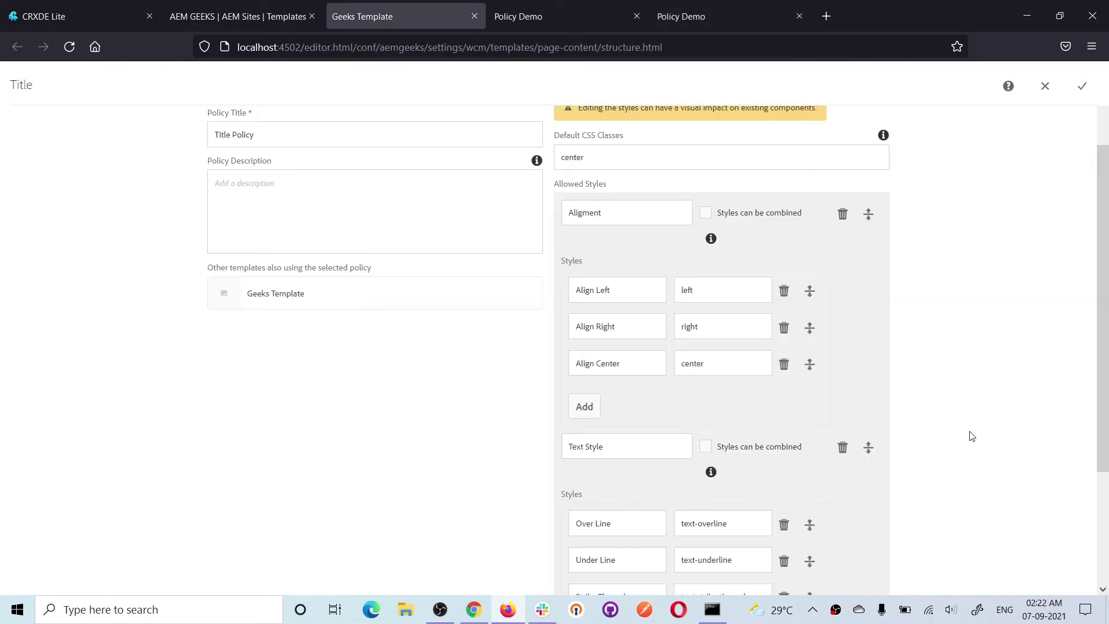
Step: Review the Title Policy's Text Style group with Over Line, Under Line and Strike Through styles, and save the policy
scroll(972, 436, down, 2)
click(654, 315)
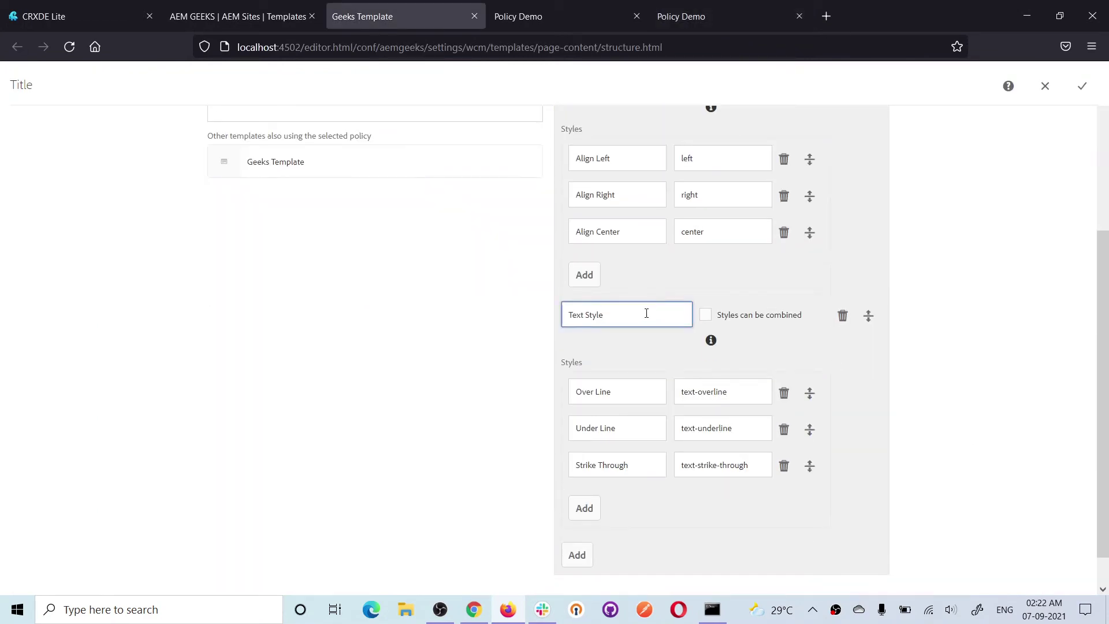
drag(647, 313, 568, 314)
click(914, 362)
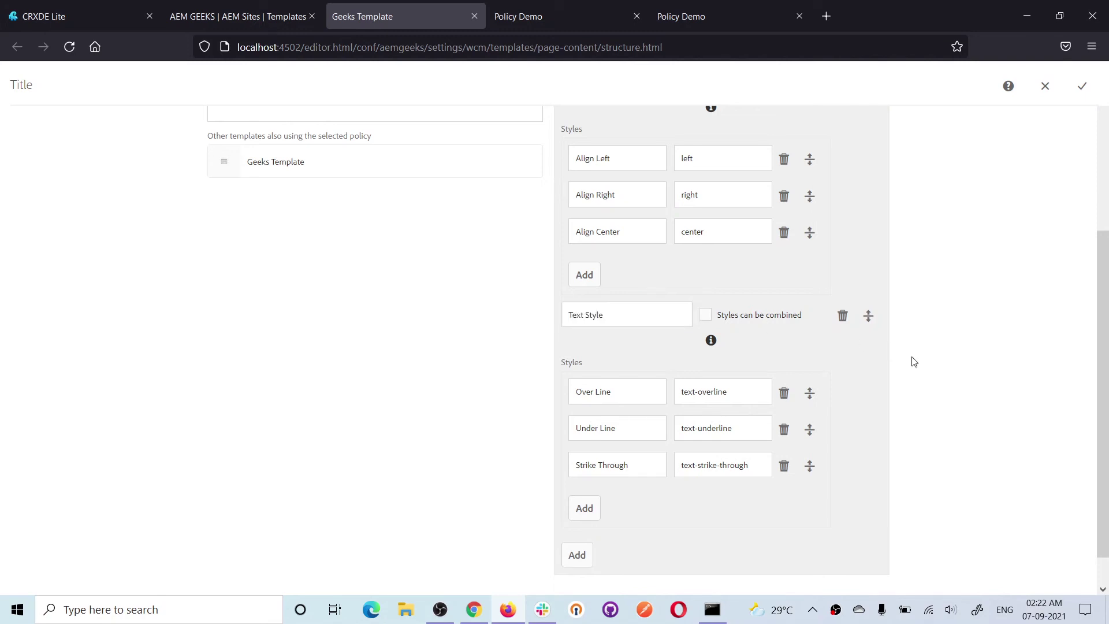
click(1081, 87)
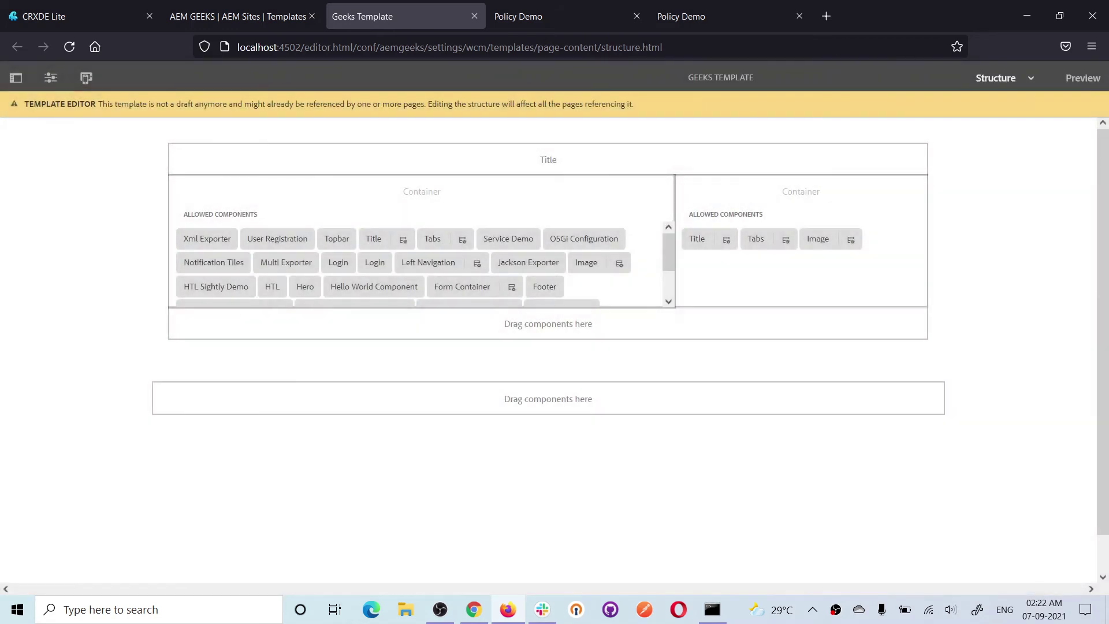
Step: Reload Policy Demo in the editor, apply the Strike Through style to the Style System Demo title, and reload the published view
click(568, 18)
click(68, 47)
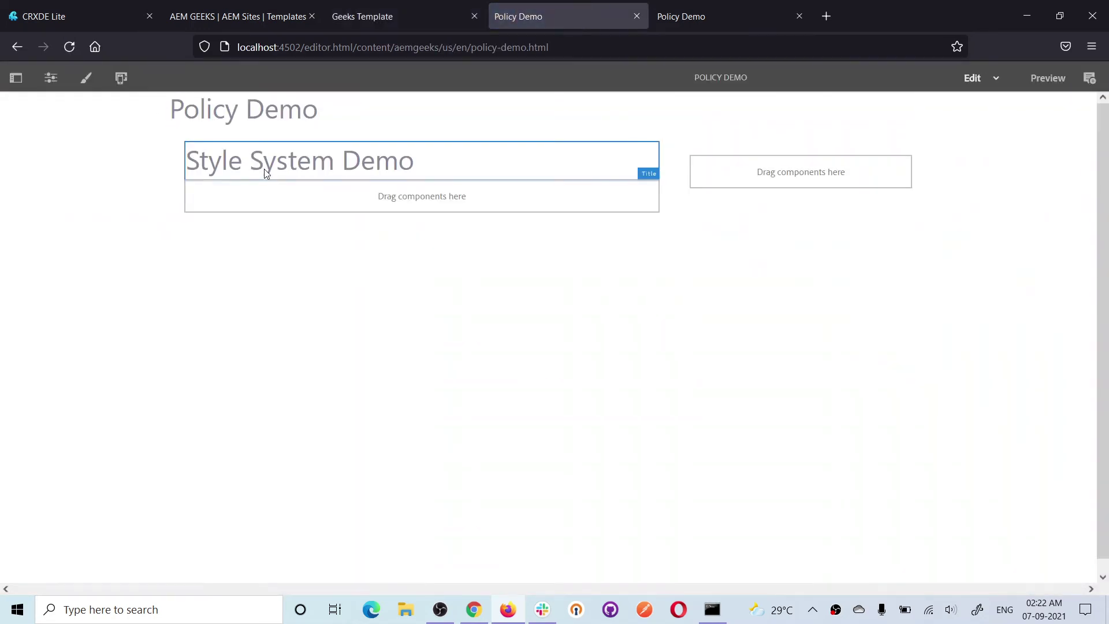
click(264, 167)
click(285, 128)
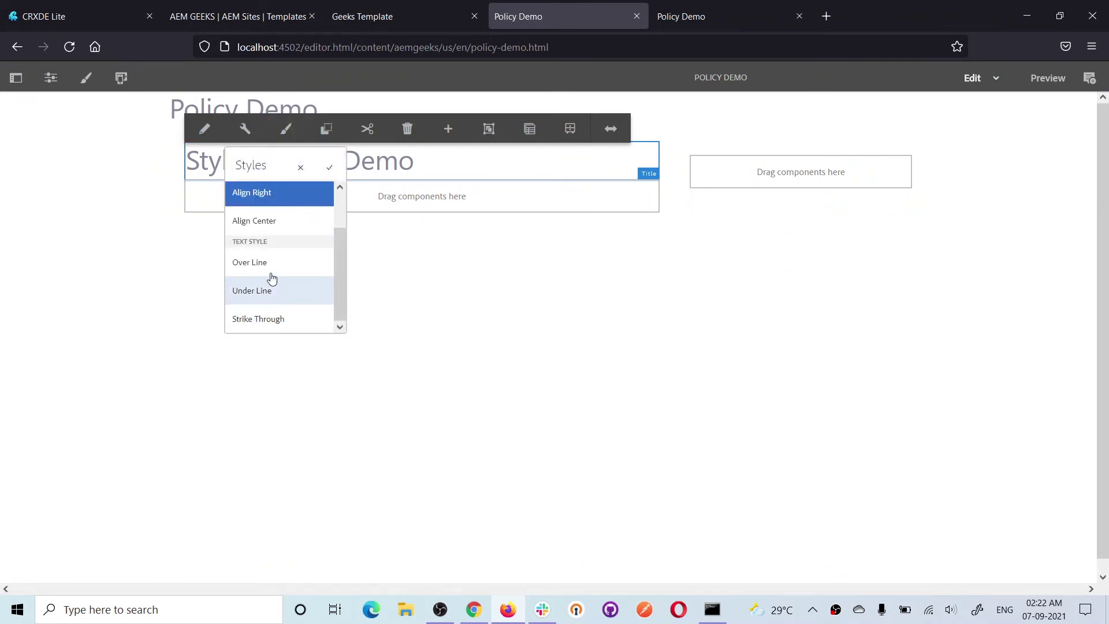
click(258, 321)
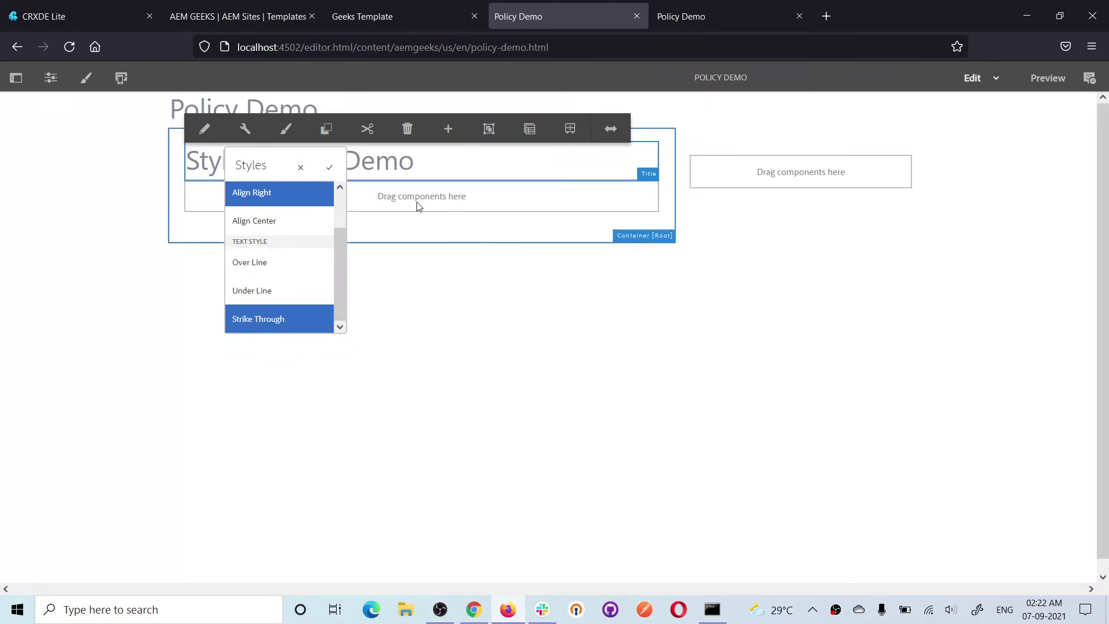
click(327, 170)
click(664, 18)
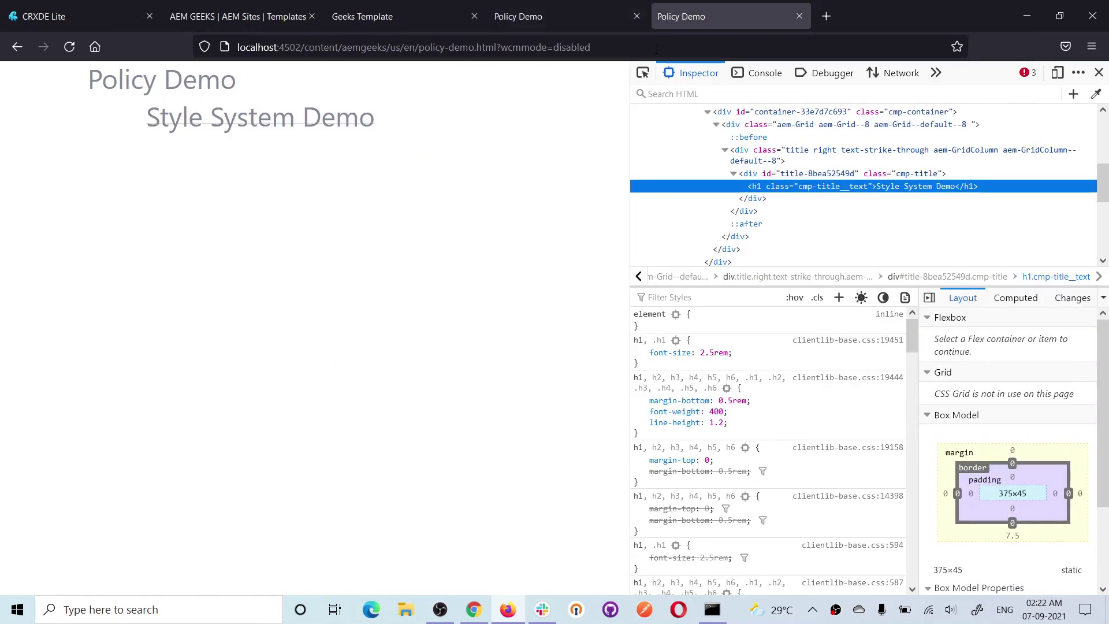
click(69, 46)
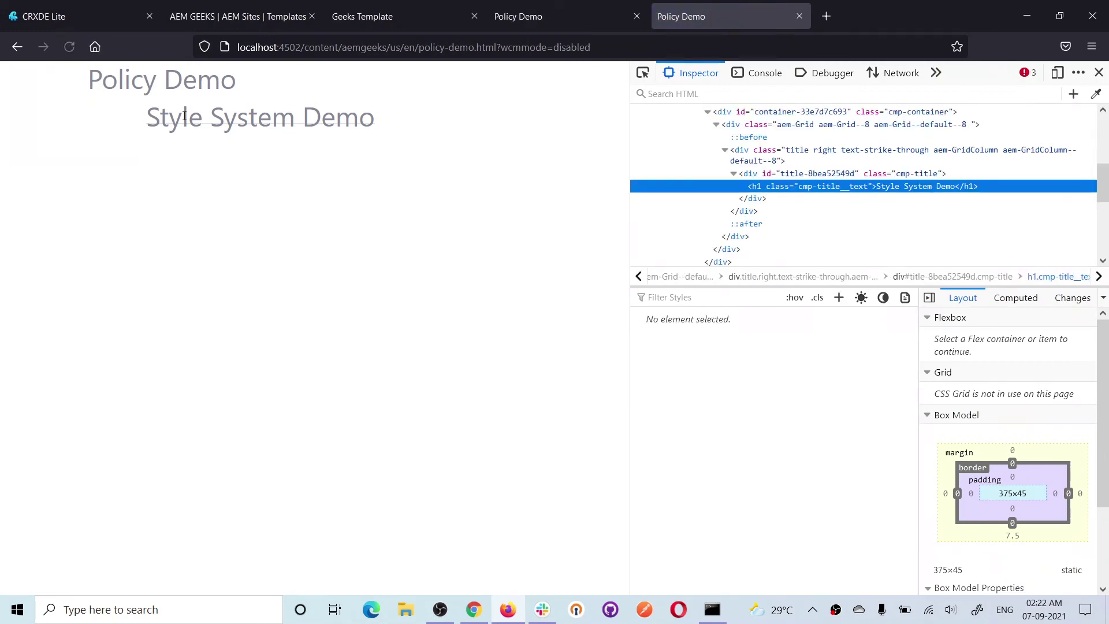
Step: Change the Style System Demo title's text style to Over Line and reload the published view of Policy Demo
click(563, 7)
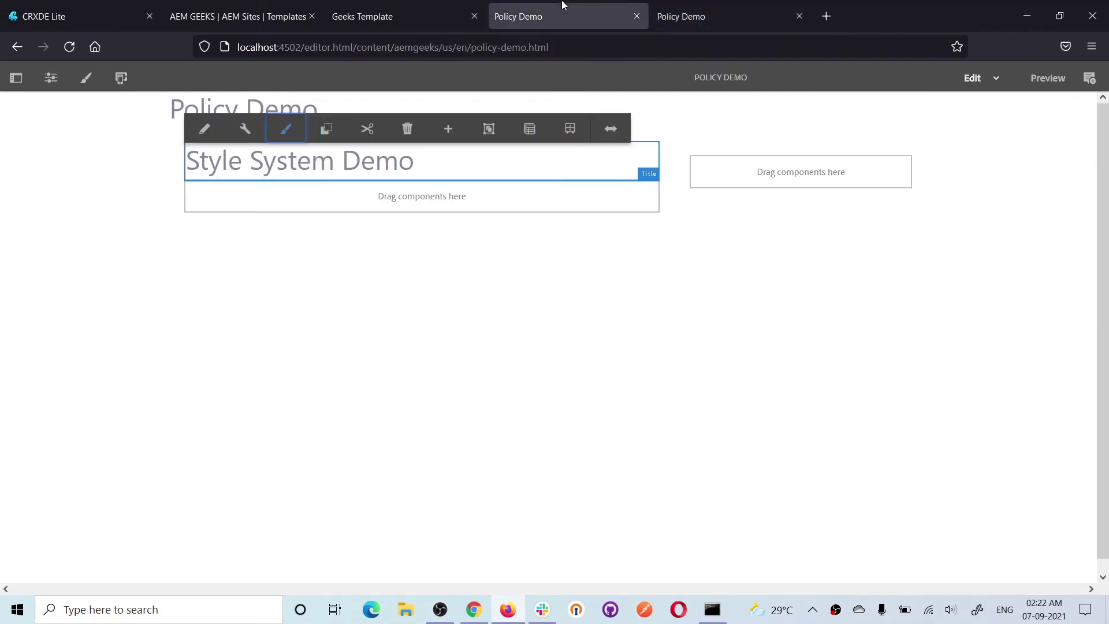
click(286, 128)
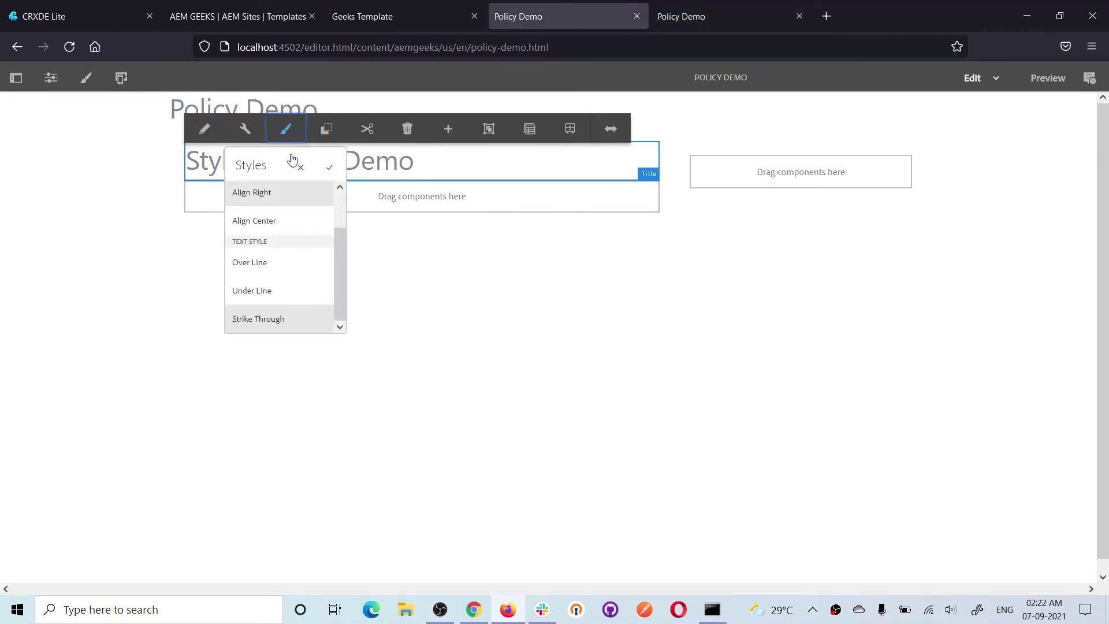
click(260, 289)
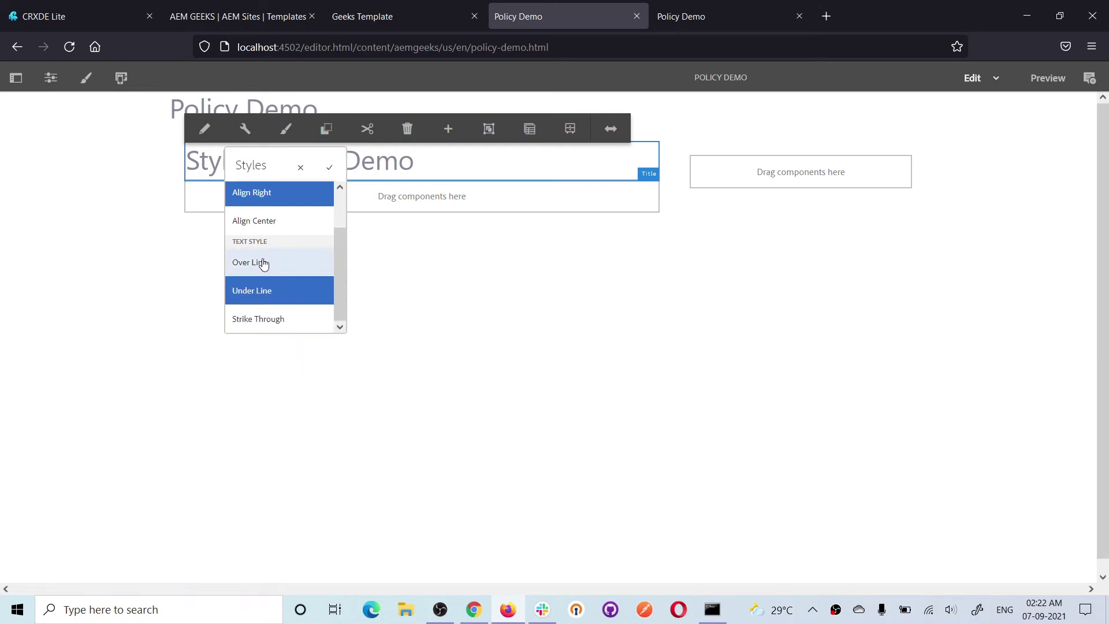
click(261, 263)
click(329, 167)
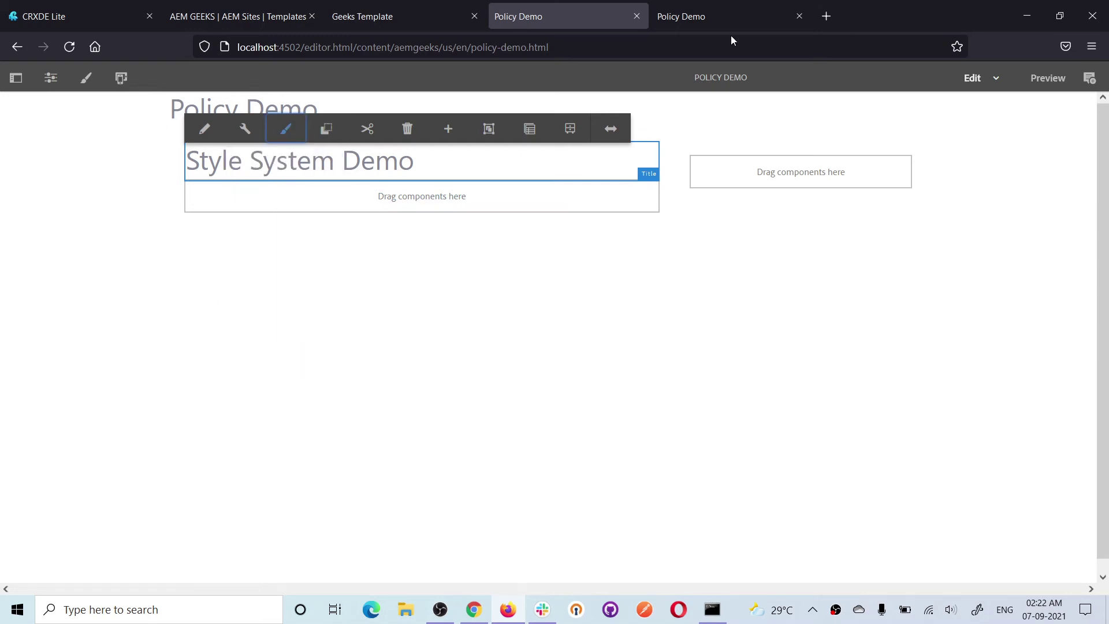
click(700, 7)
click(69, 47)
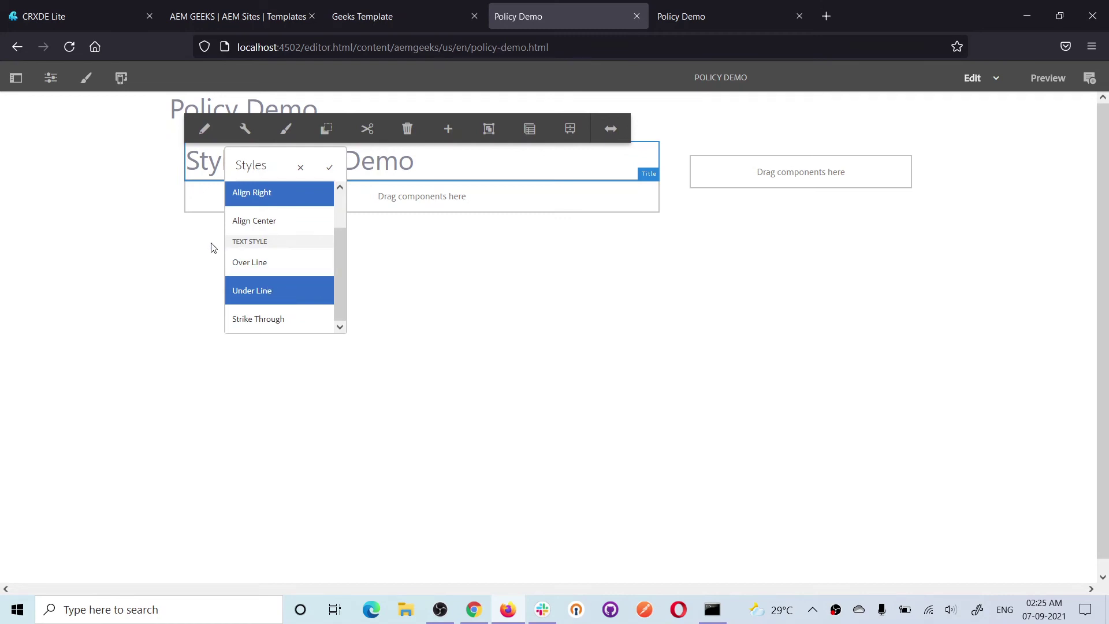
Step: Try selecting both Over Line and Under Line as text styles for the Style System Demo title
click(249, 261)
click(258, 292)
Step: Allow styles to be combined in the Text Style group of the Geeks Template's Title Policy and save the policy
click(390, 20)
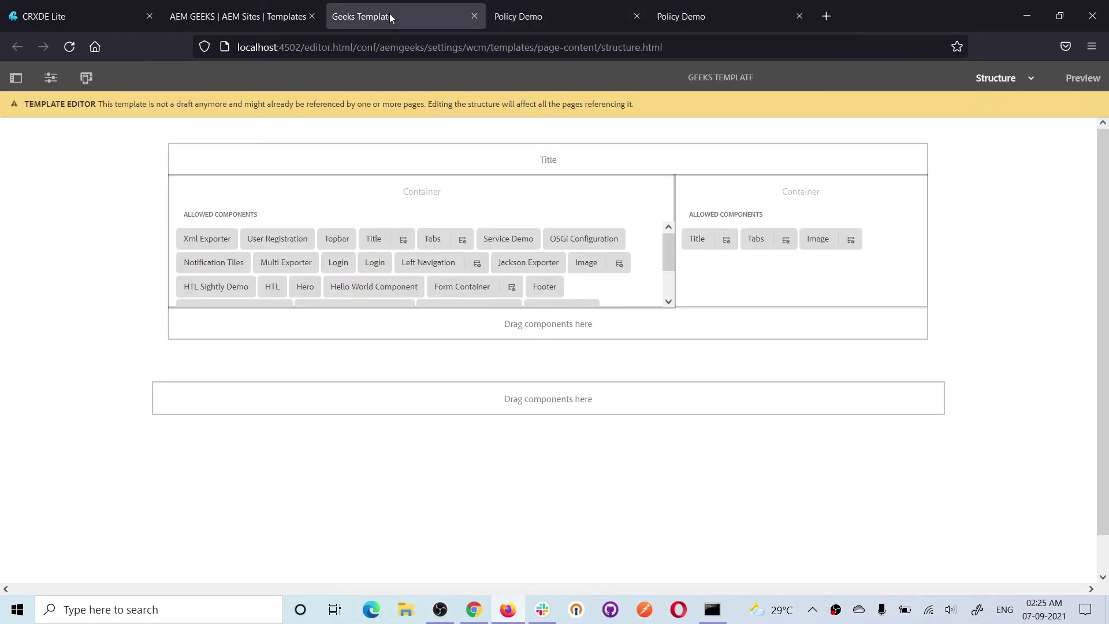
click(403, 240)
click(609, 177)
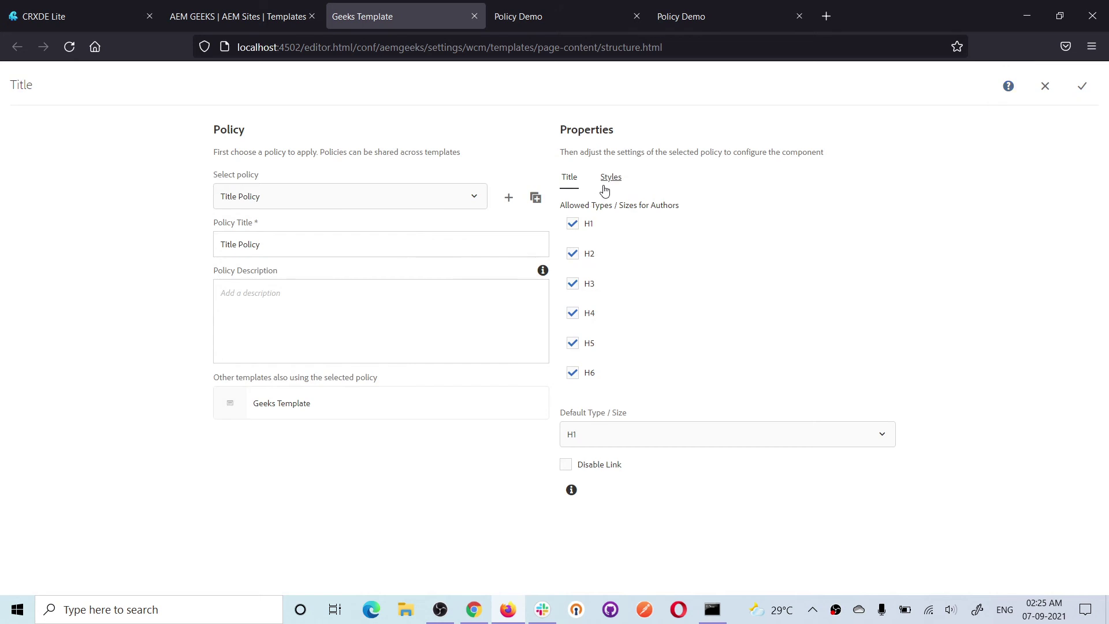
scroll(1023, 396, down, 3)
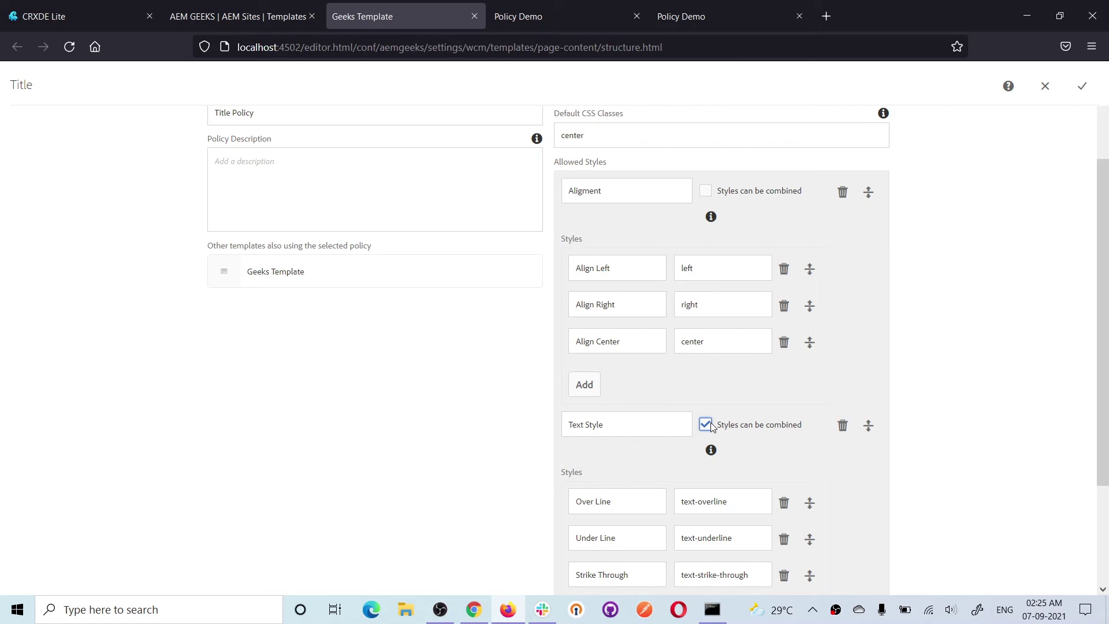
click(1081, 86)
Step: Reload Policy Demo in the editor, apply Over Line together with Under Line to the Style System Demo title, and reload the published view
click(557, 26)
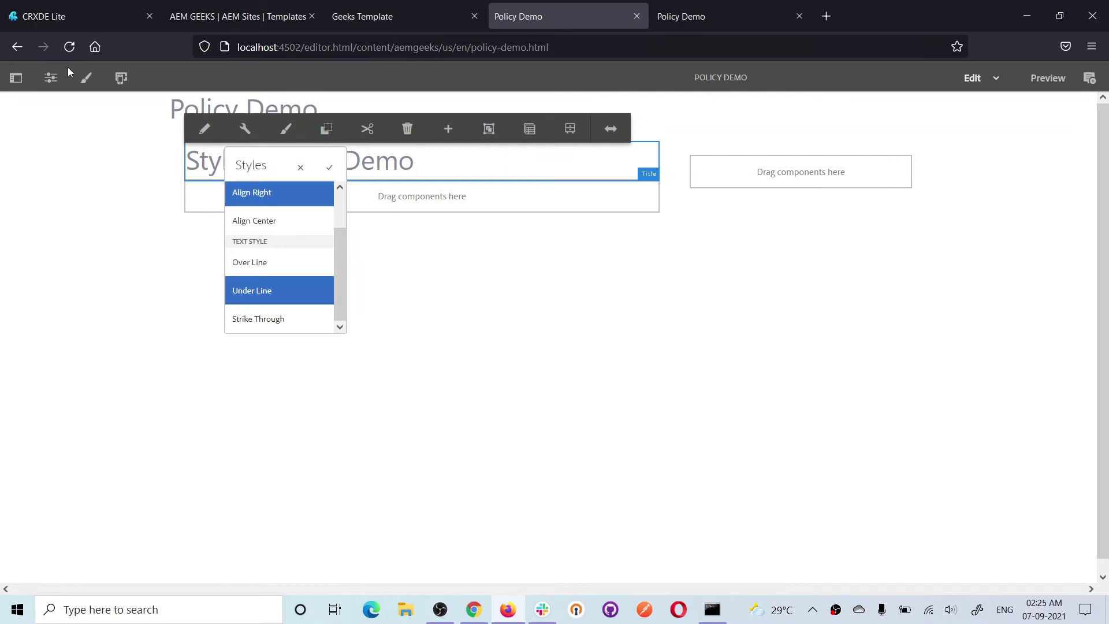
click(69, 48)
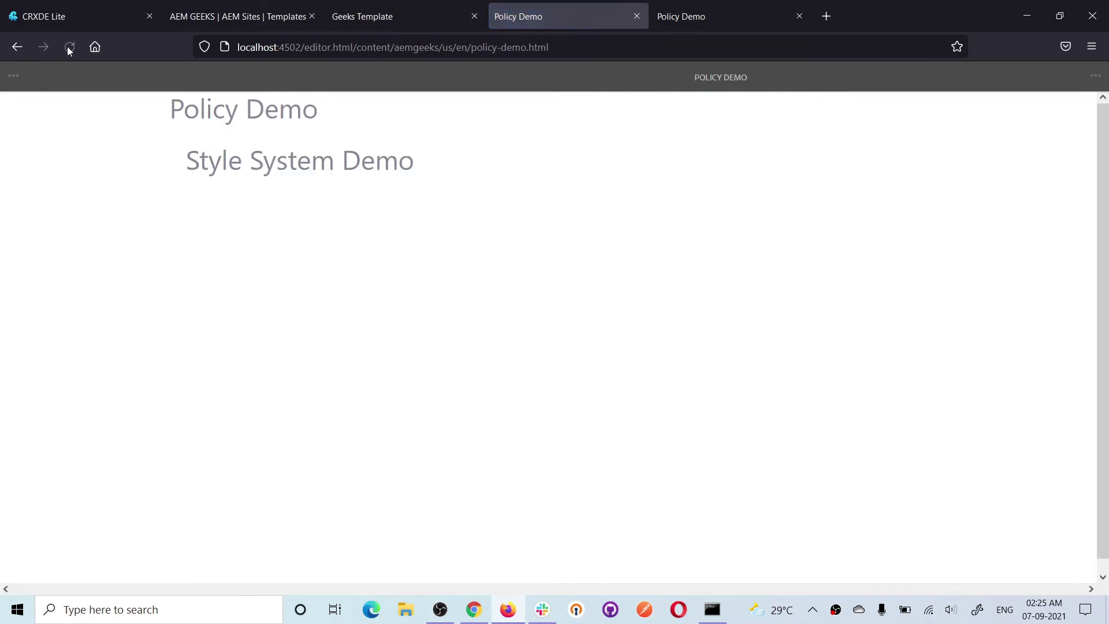
click(252, 158)
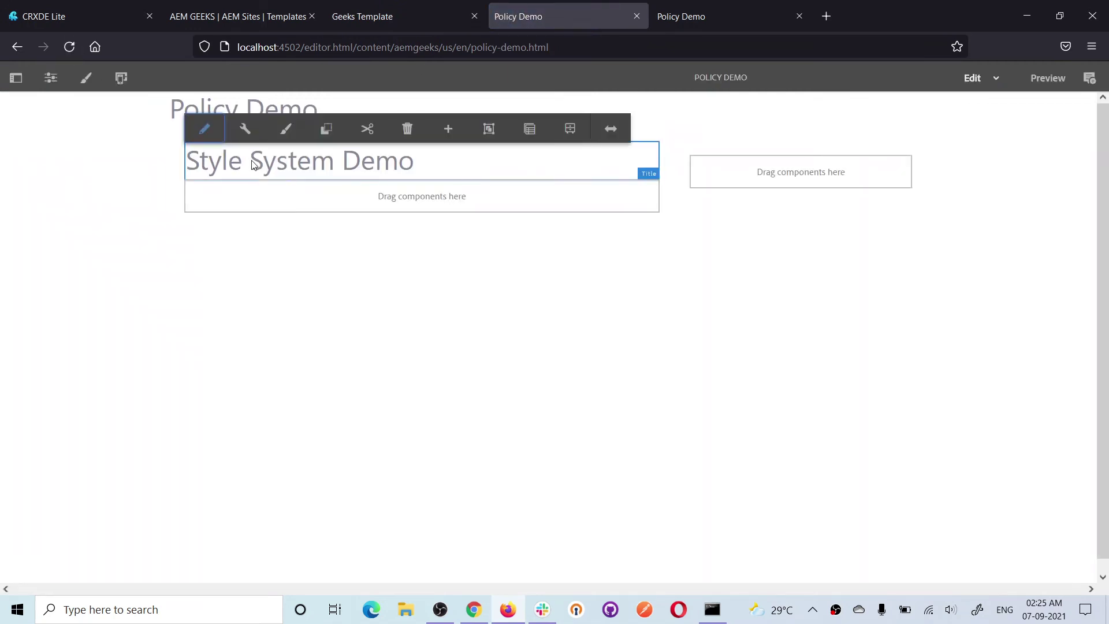
click(287, 132)
click(260, 272)
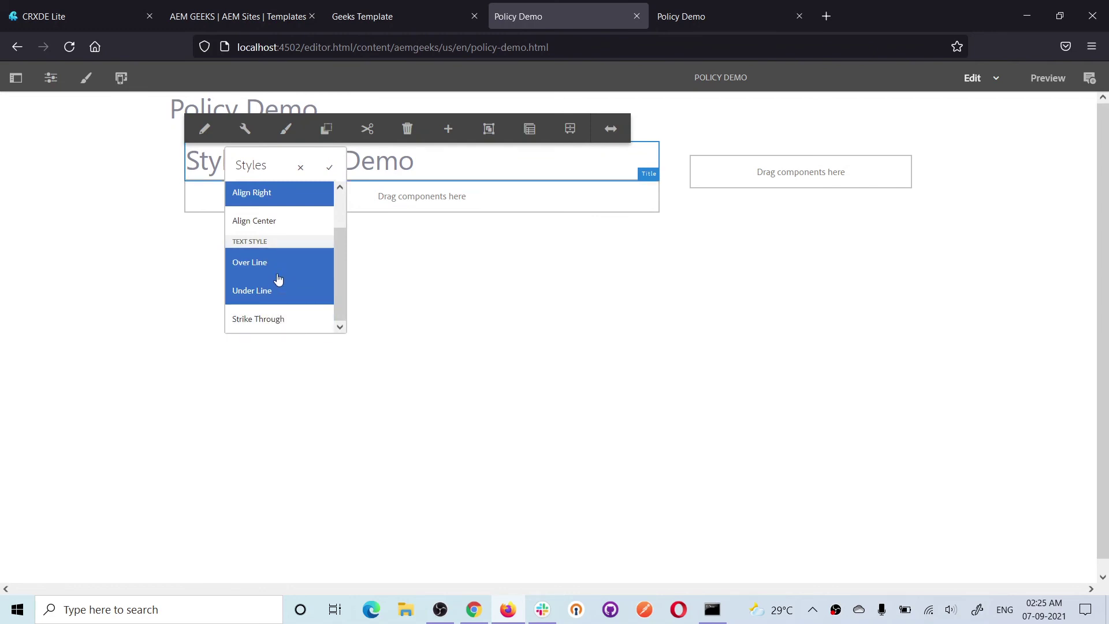
click(328, 172)
click(701, 16)
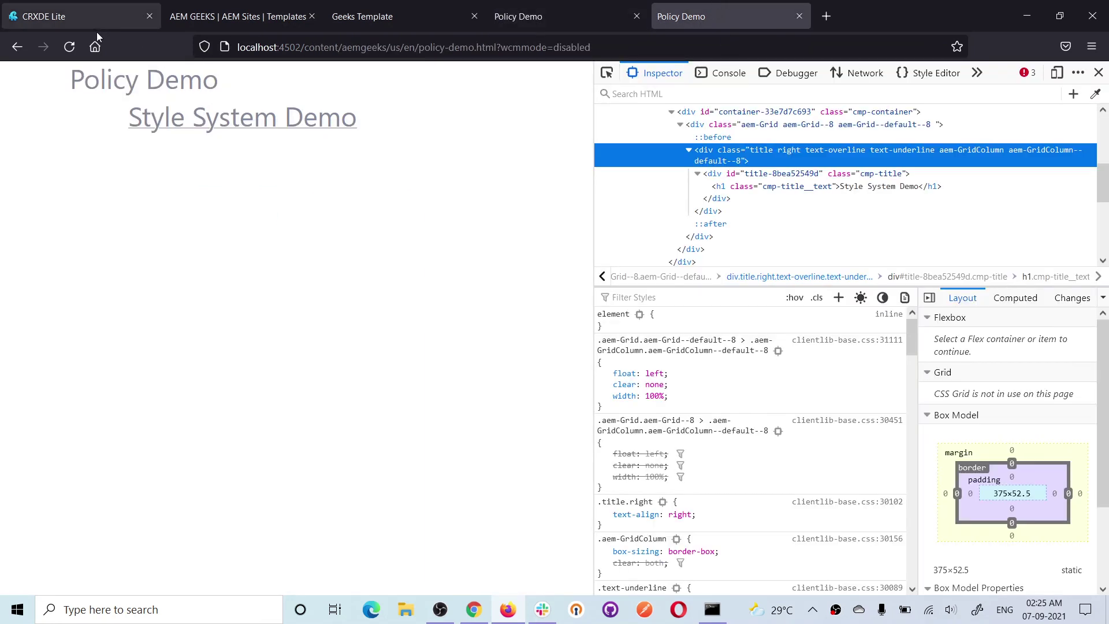
click(69, 46)
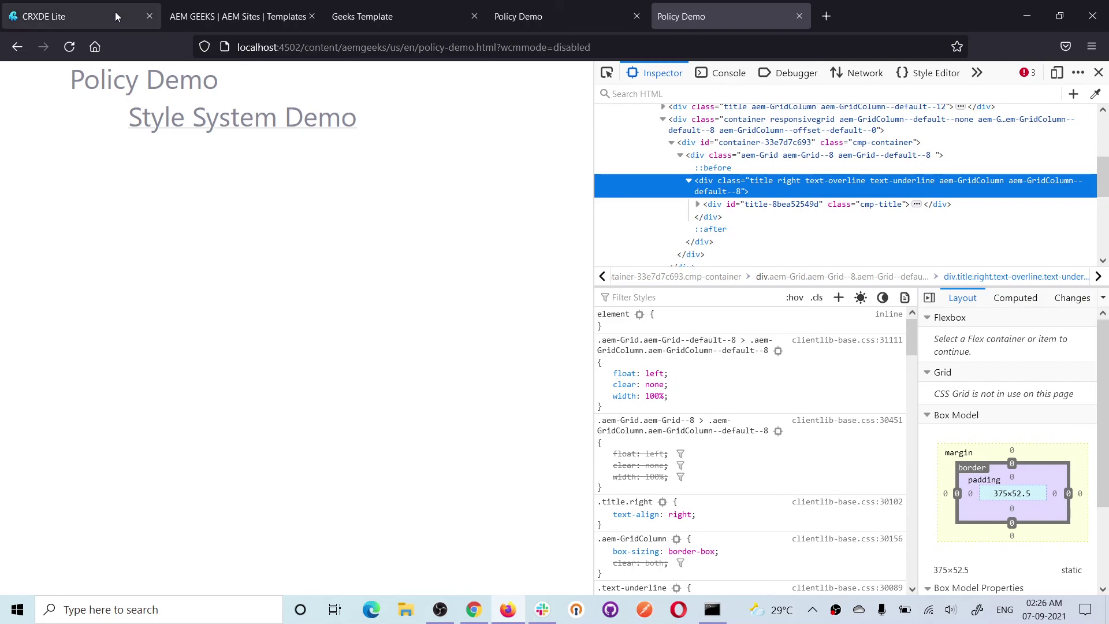
Step: Review the Title Policy's allowed style groups and the help for the Styles can be combined option, then save and close the policy
click(415, 16)
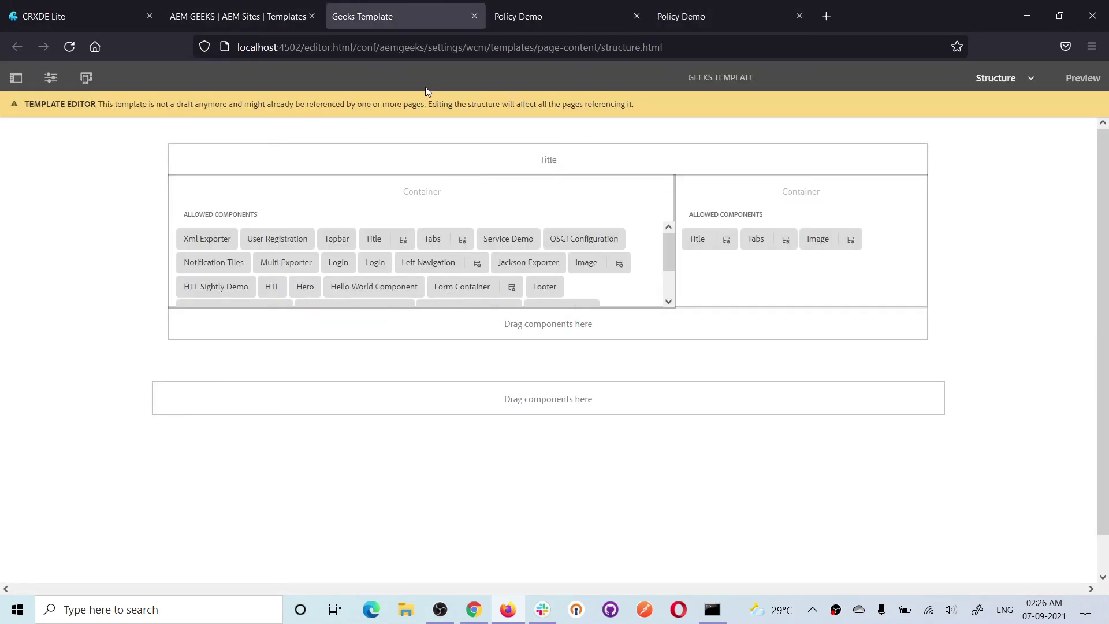
click(403, 239)
click(619, 180)
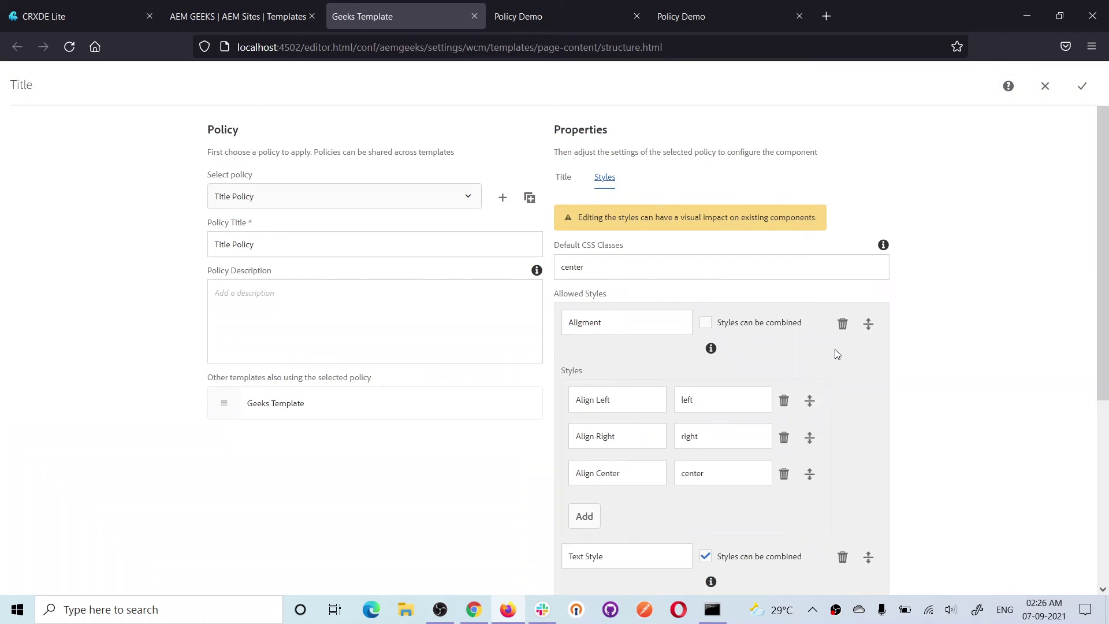
scroll(837, 354, down, 2)
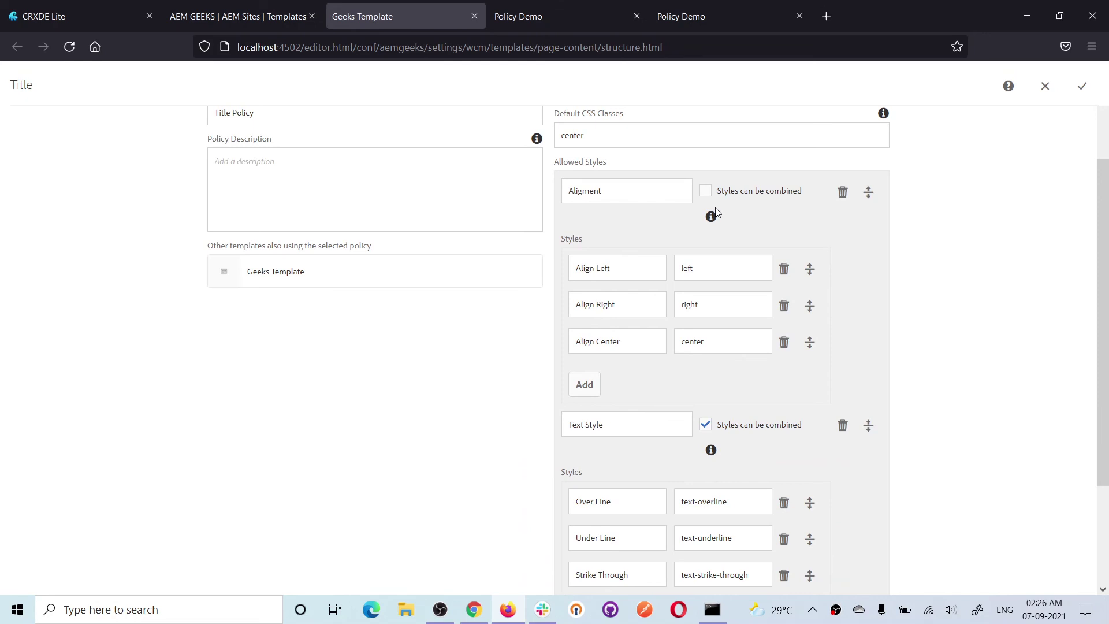
mouse_move(715, 213)
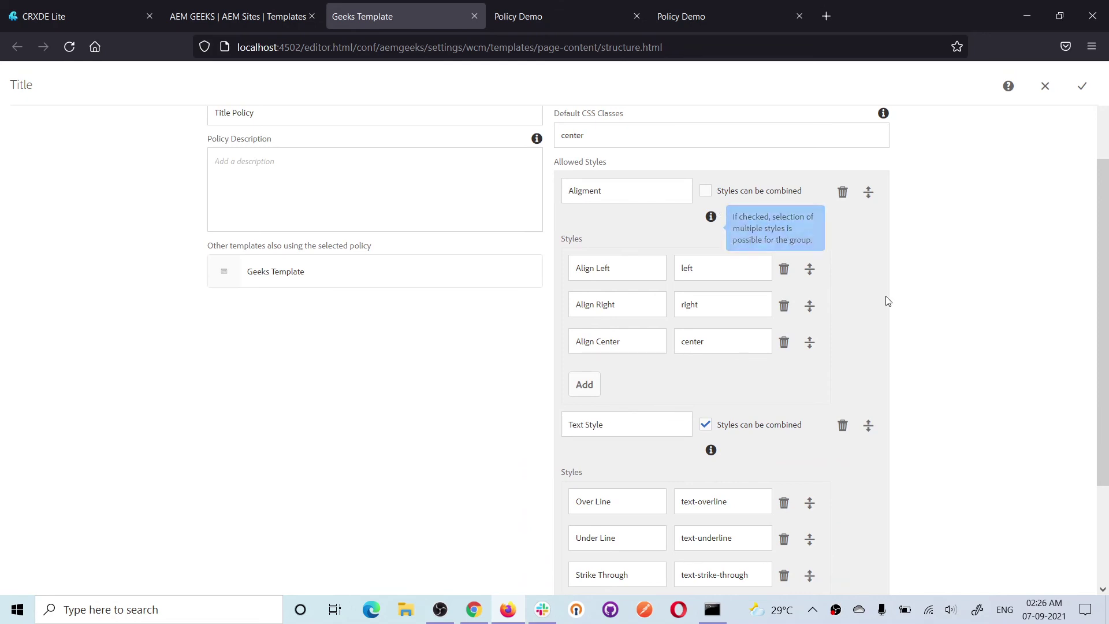
scroll(887, 301, down, 1)
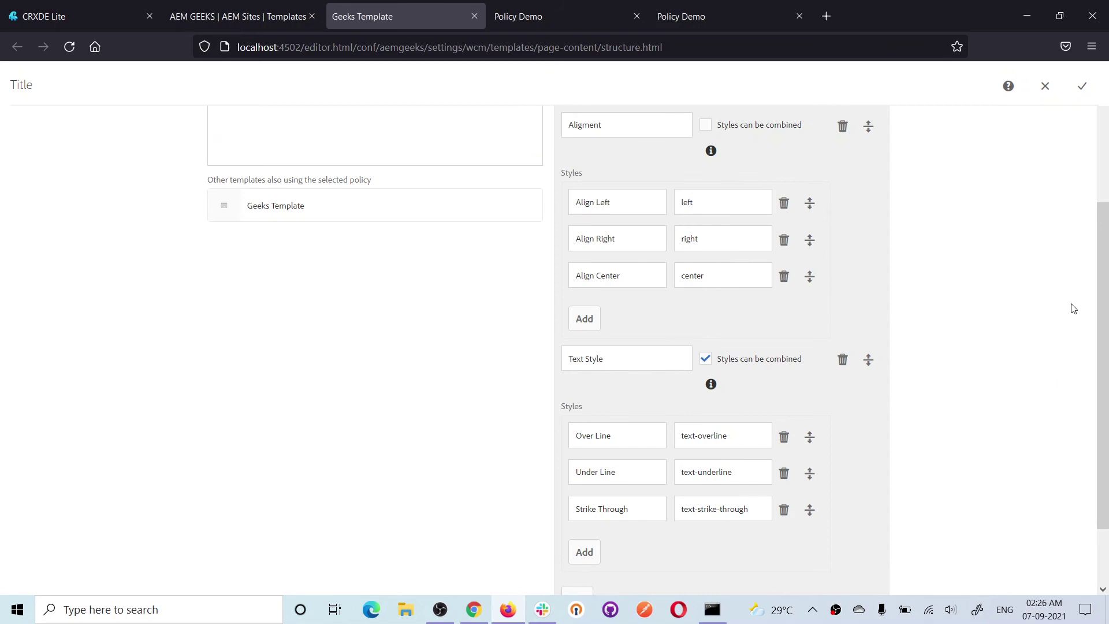
click(1081, 85)
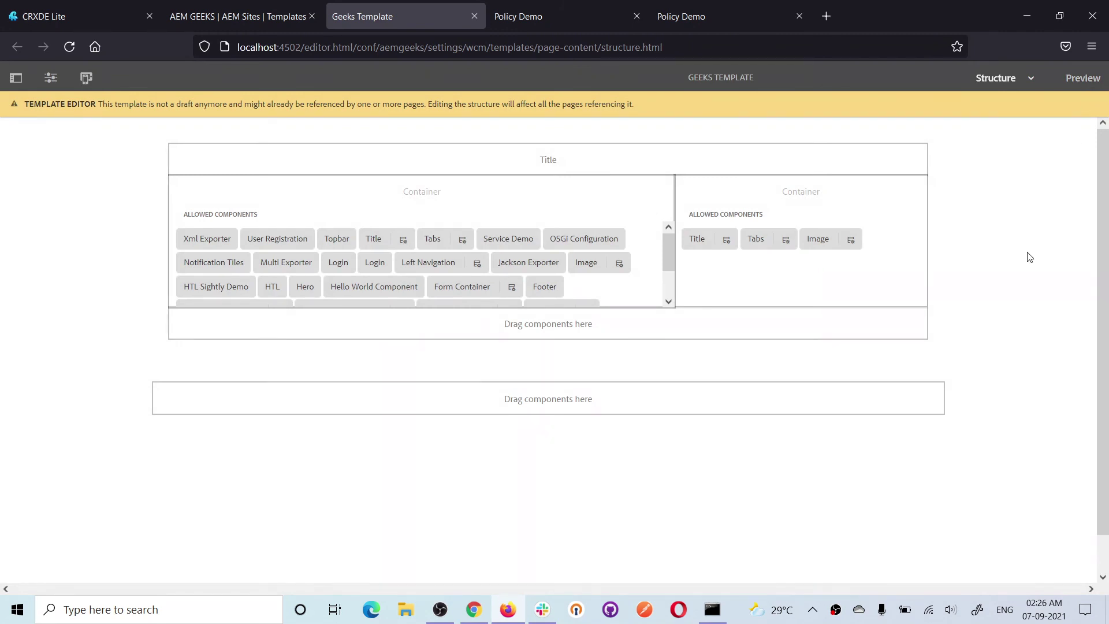
Step: In CRXDE Lite, collapse the apps tree, expand the conf folder, and close the open style-demo and css.txt files
click(89, 13)
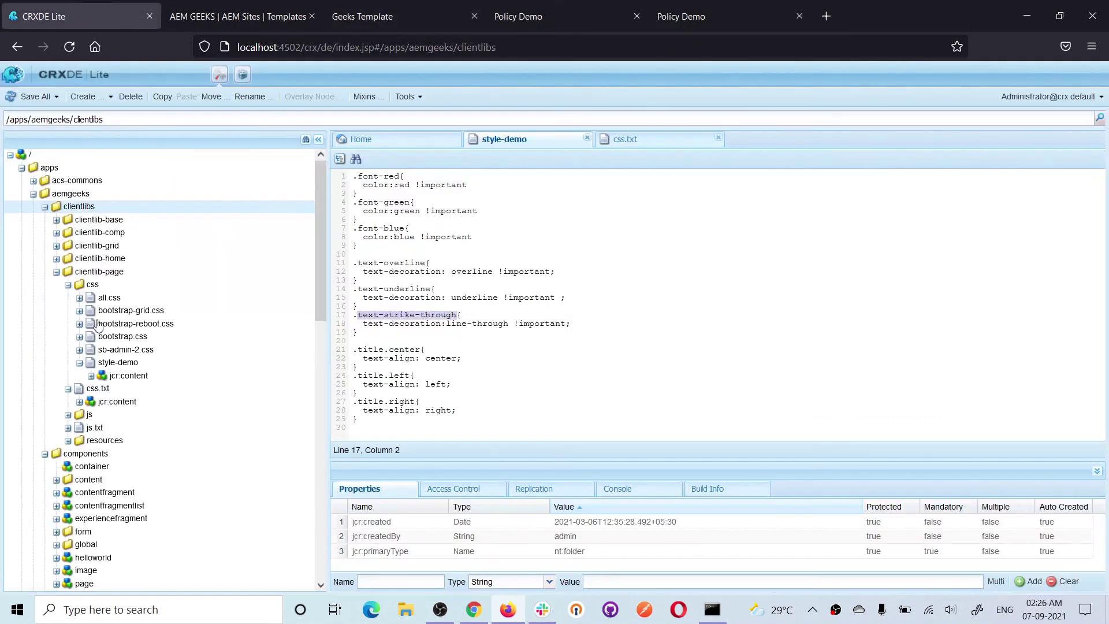
click(33, 194)
click(21, 167)
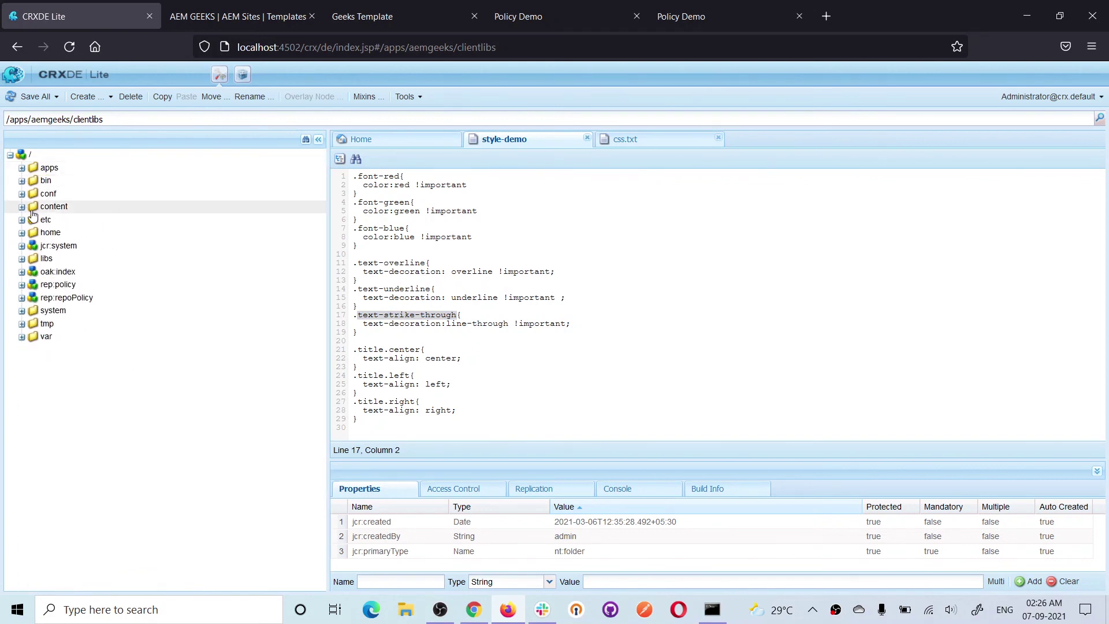
double_click(36, 196)
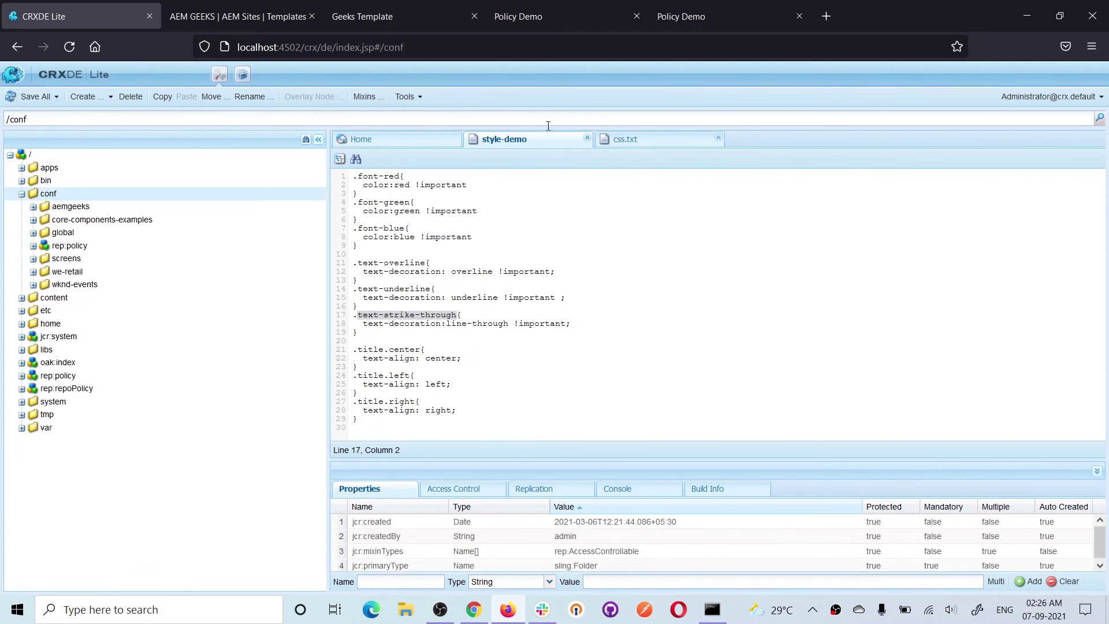
click(587, 138)
click(588, 138)
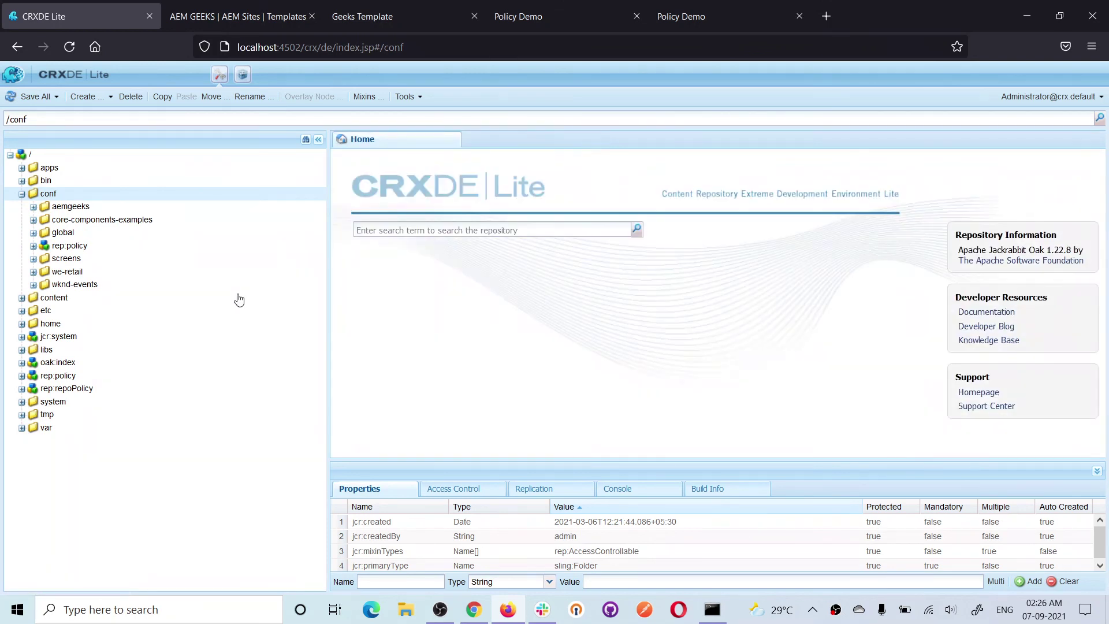
Step: Expand aemgeeks/settings/wcm under conf, including its templates and policies nodes, and open the page-content template node
double_click(68, 207)
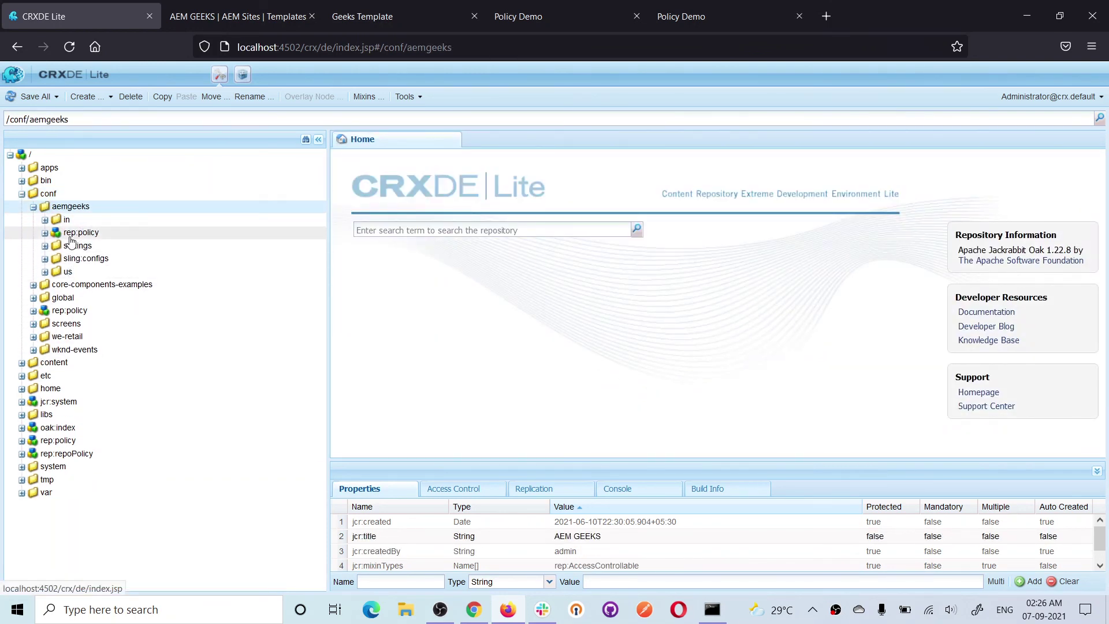
double_click(76, 246)
double_click(83, 284)
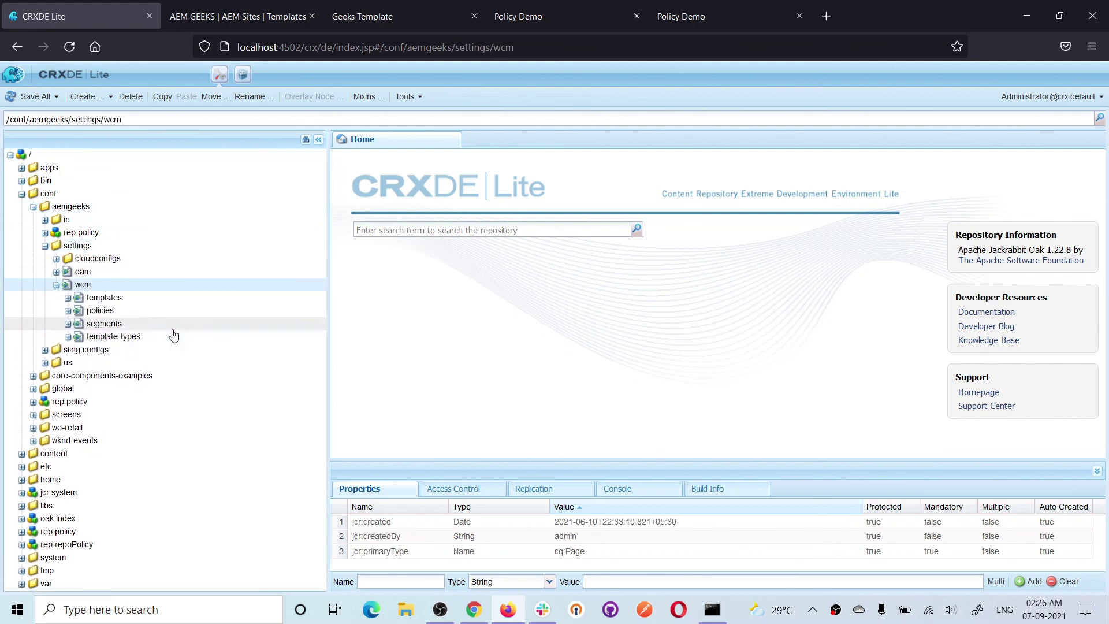
double_click(106, 299)
double_click(116, 322)
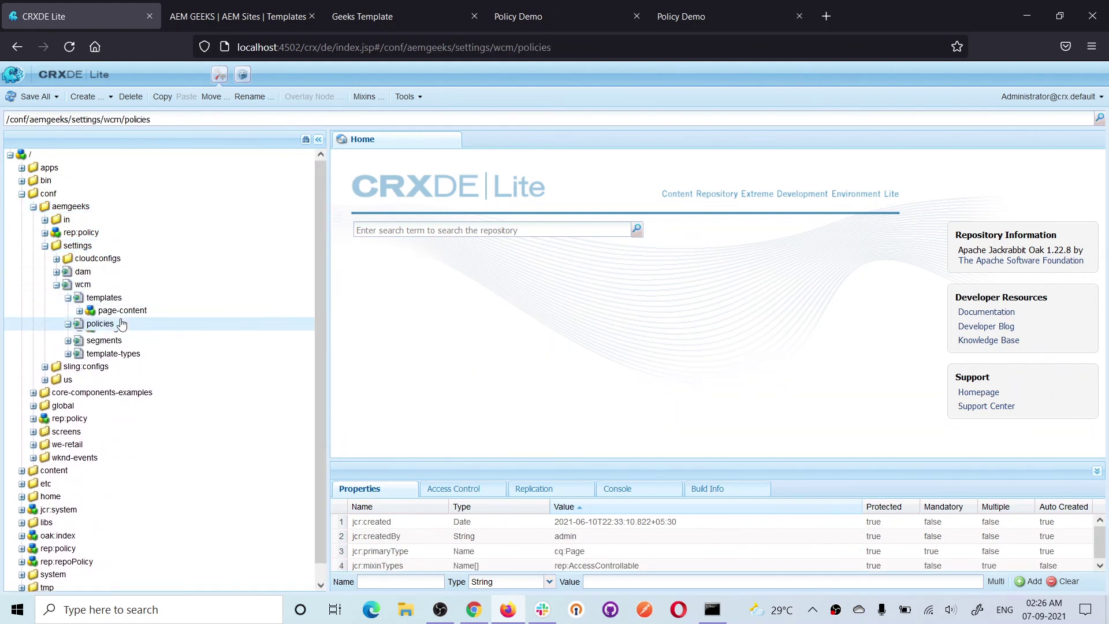
double_click(122, 312)
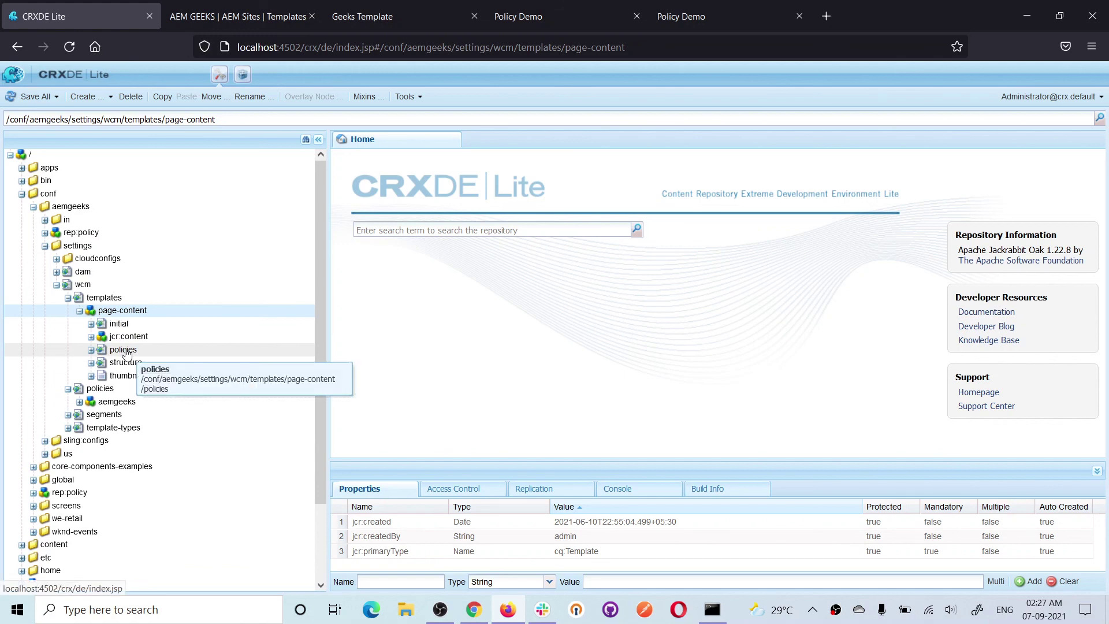
Step: Expand the aemgeeks node under policies down to components and open its page node
double_click(95, 402)
scroll(147, 404, down, 2)
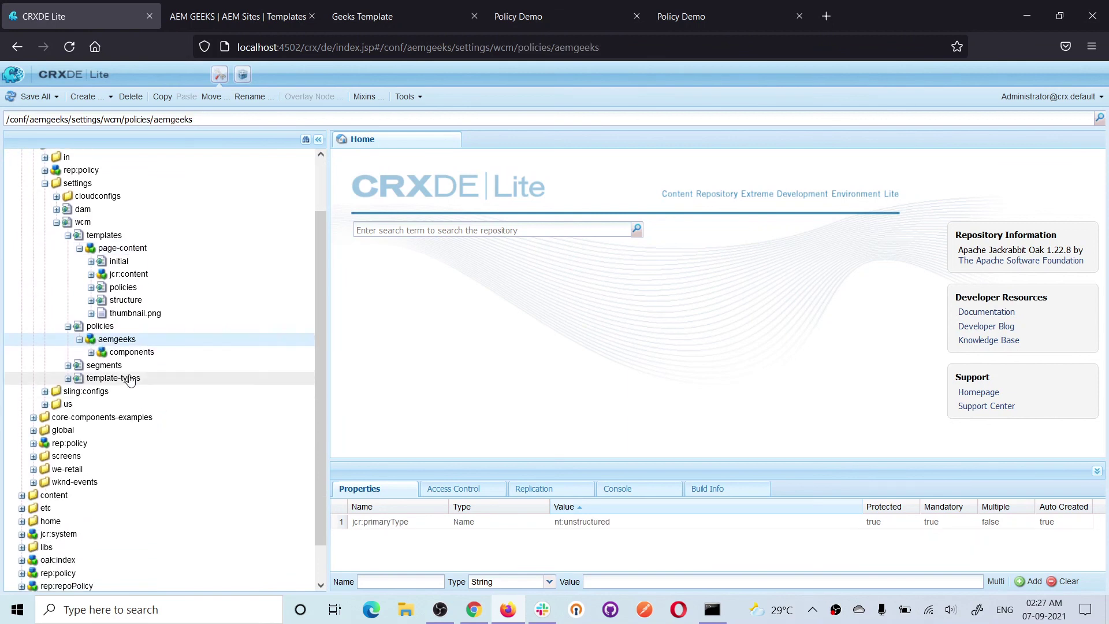
double_click(124, 353)
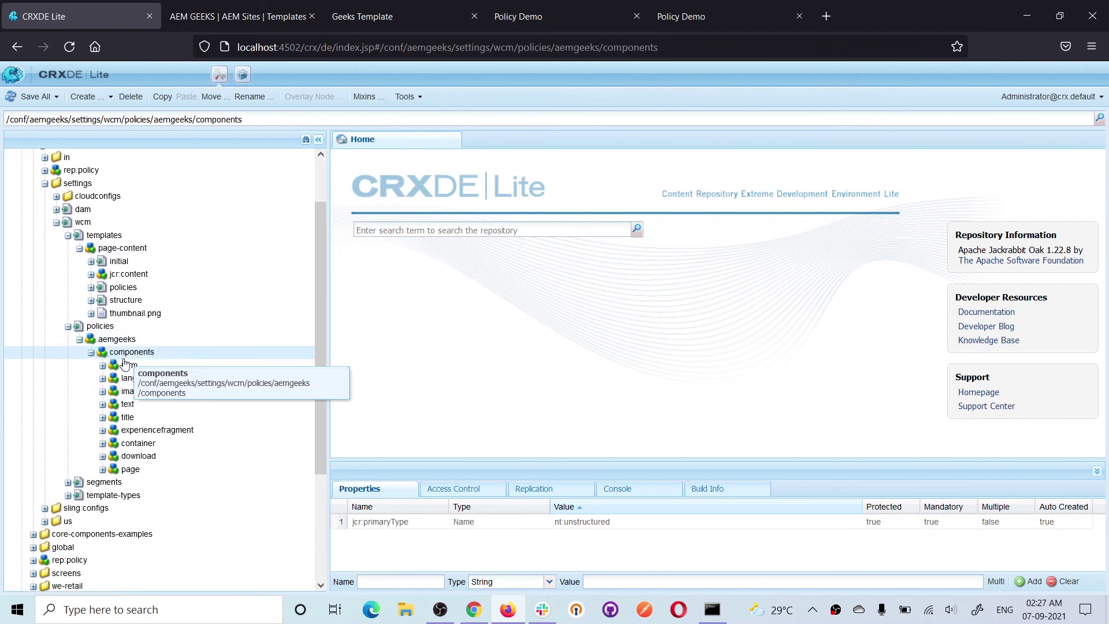
double_click(131, 469)
scroll(173, 433, down, 2)
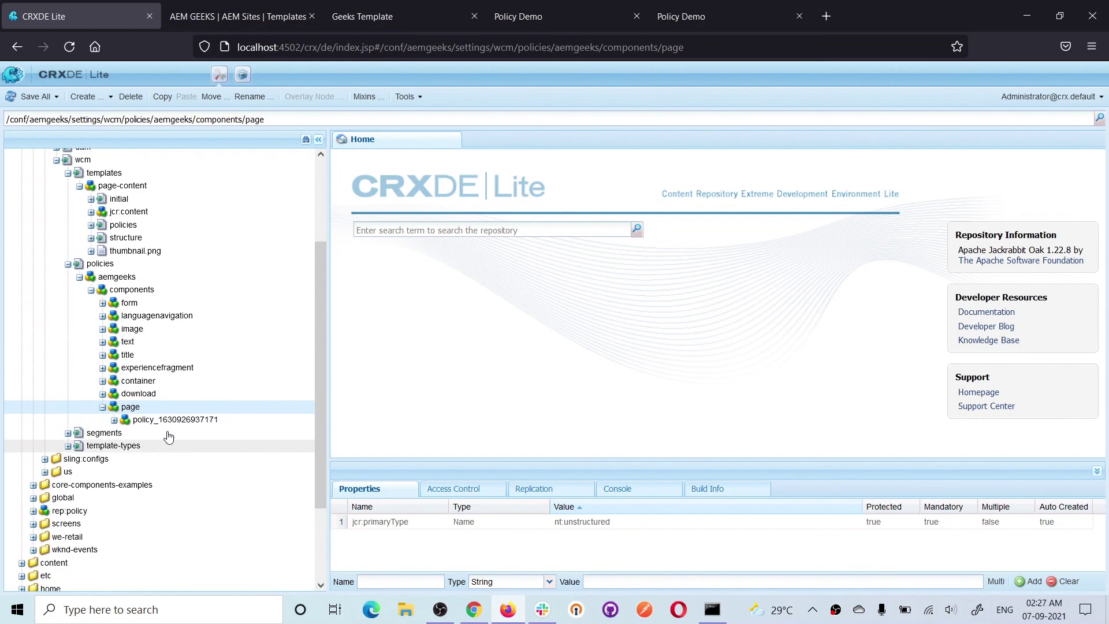
Step: Open the page component's policy node and enlarge the properties area to examine all its properties
click(159, 420)
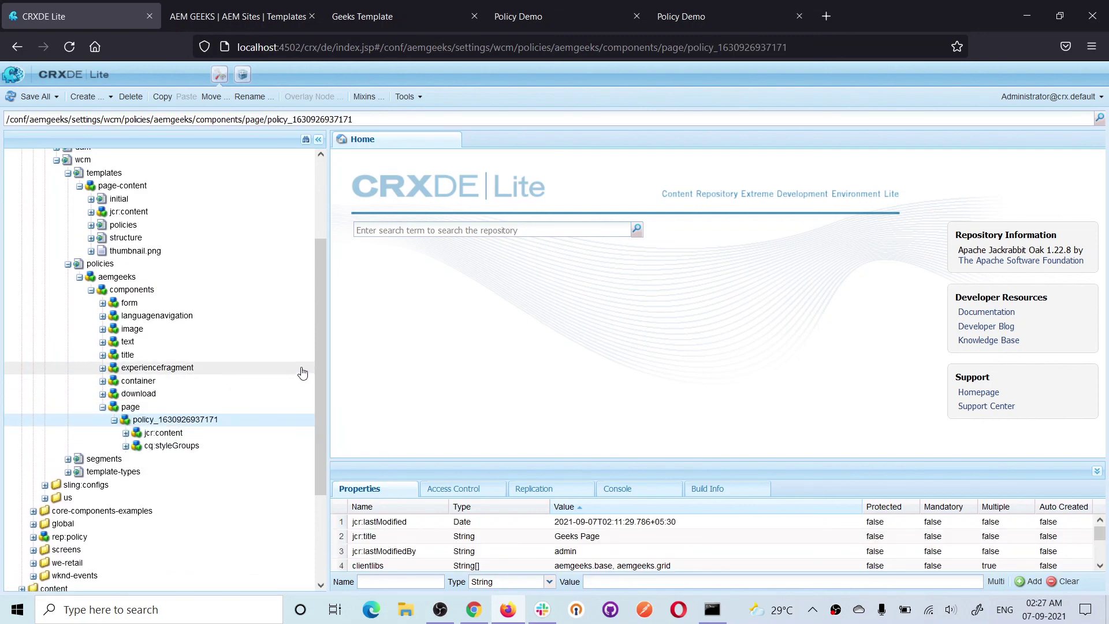
drag(317, 368, 319, 414)
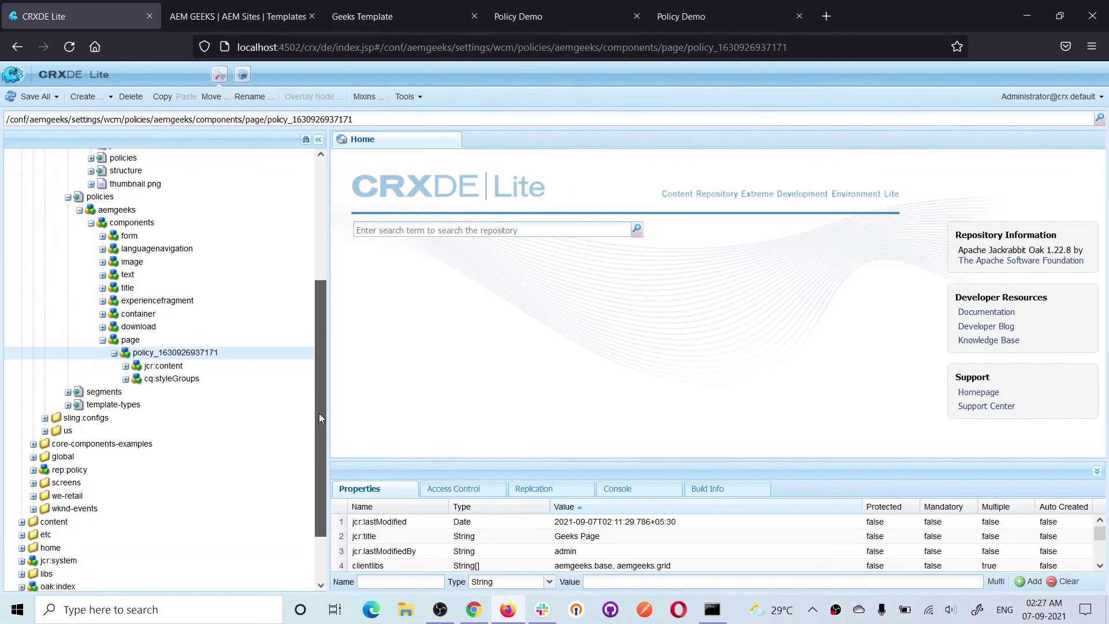
drag(633, 466, 633, 333)
scroll(146, 393, down, 2)
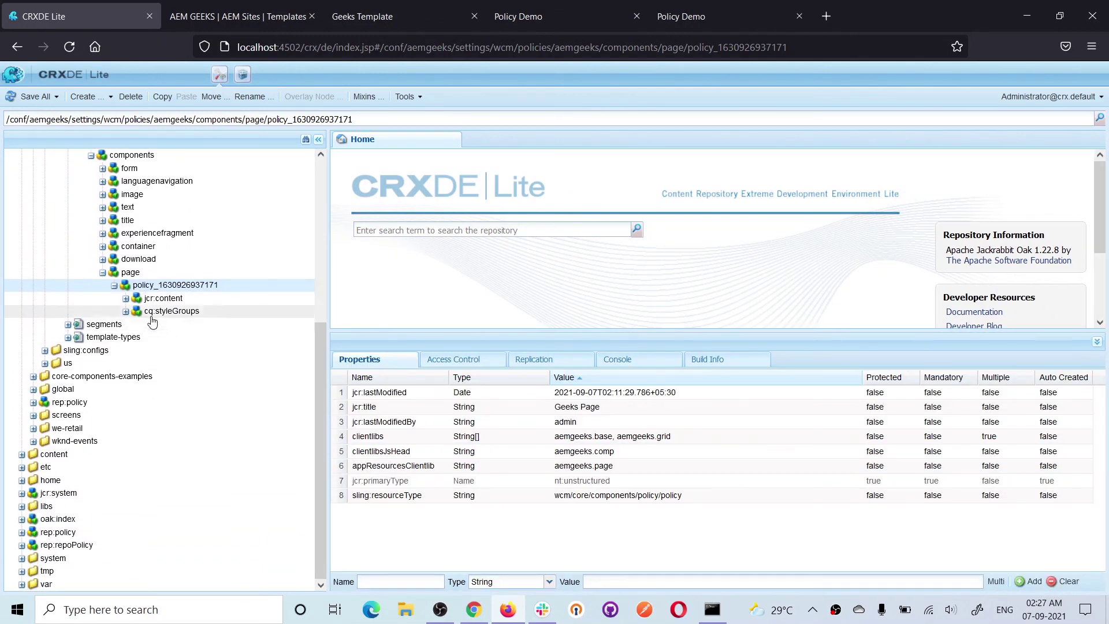
Step: Expand the page policy's cq:styleGroups and examine the properties of the styles in the item0 group
click(125, 312)
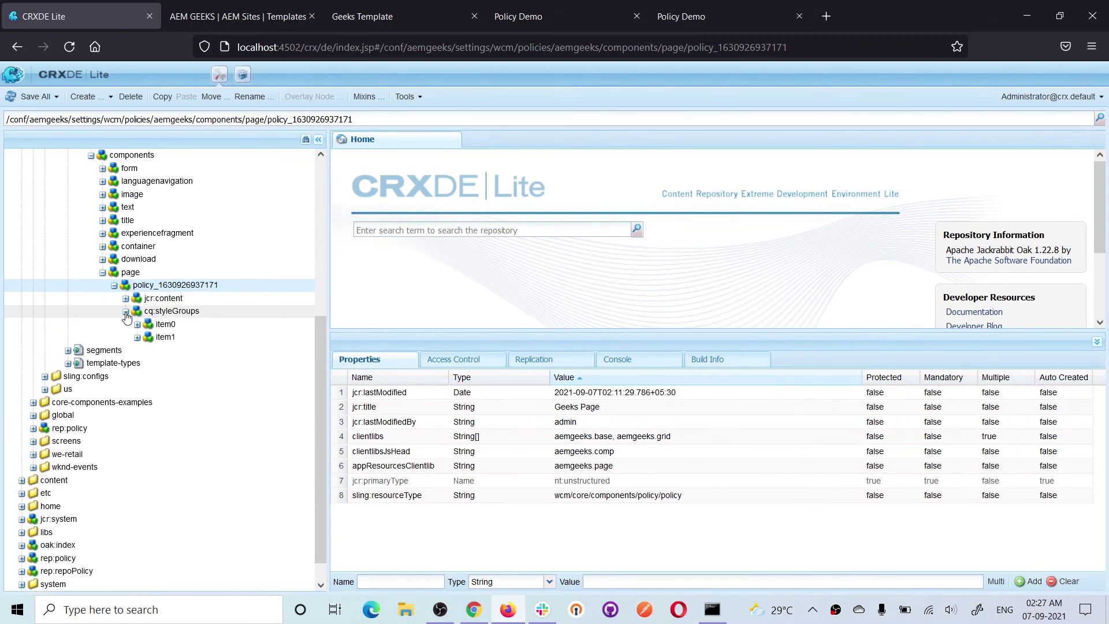
double_click(165, 325)
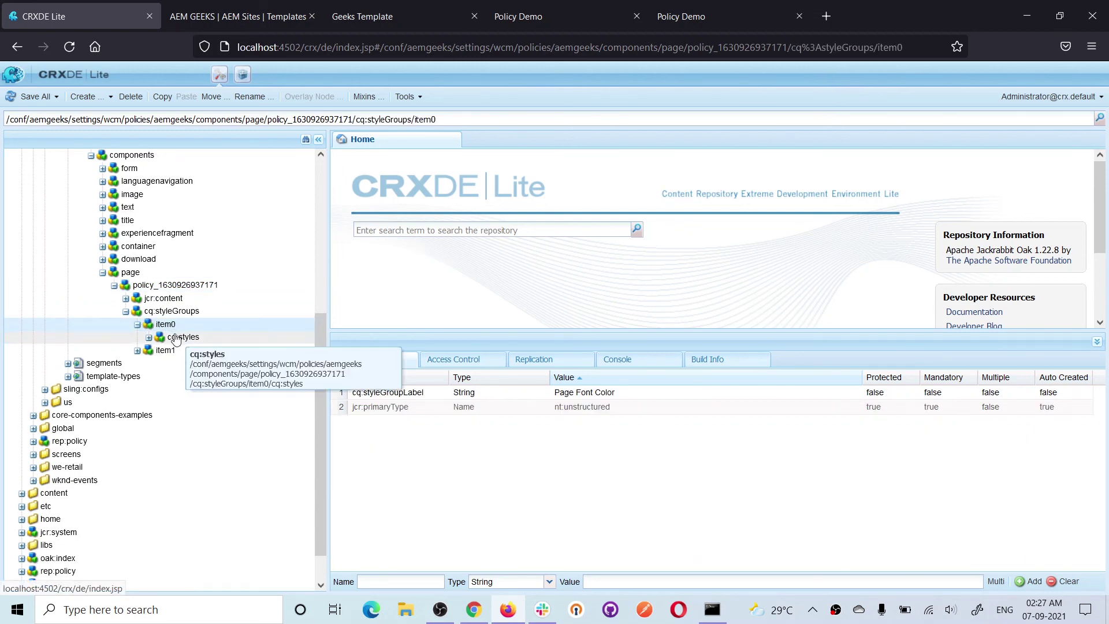
double_click(176, 338)
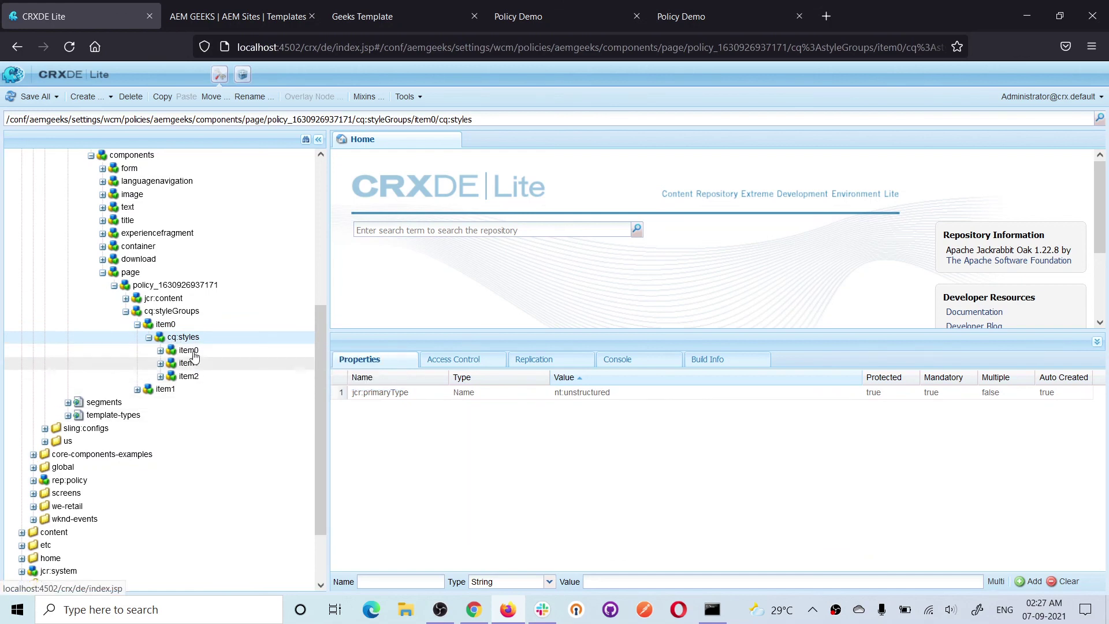
double_click(191, 350)
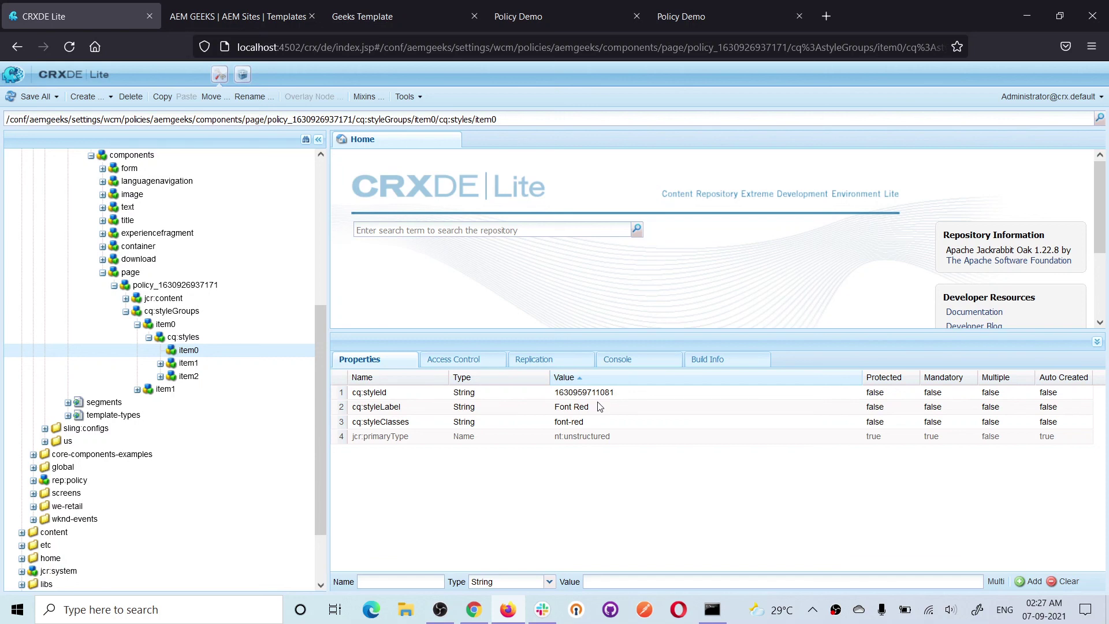
double_click(190, 363)
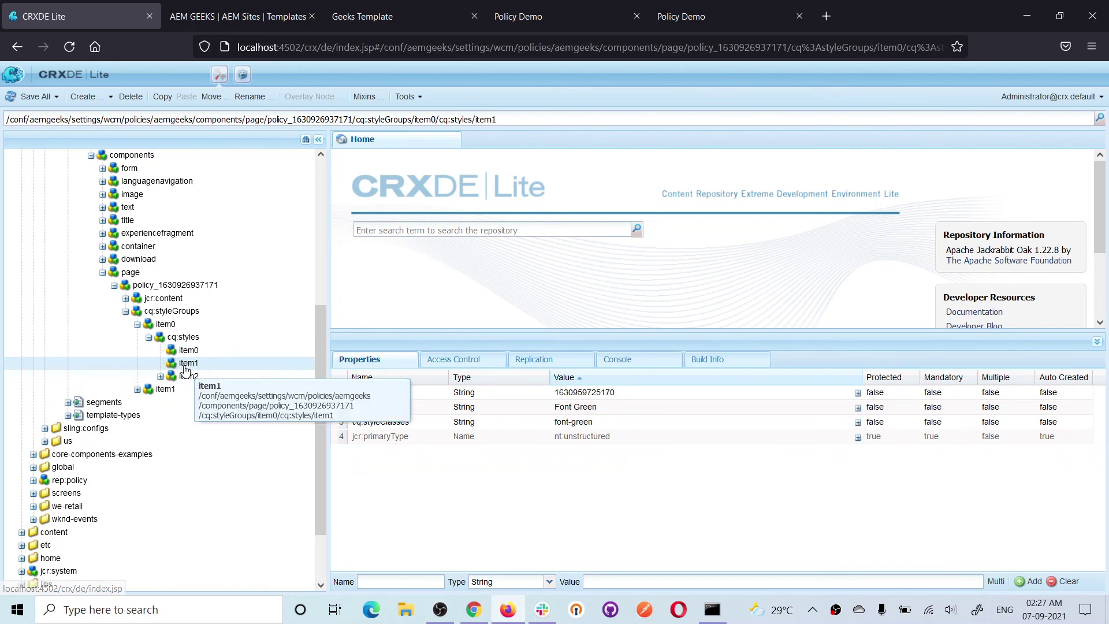
Step: Expand the page policy's item1 style group and examine the properties of its first style
double_click(165, 388)
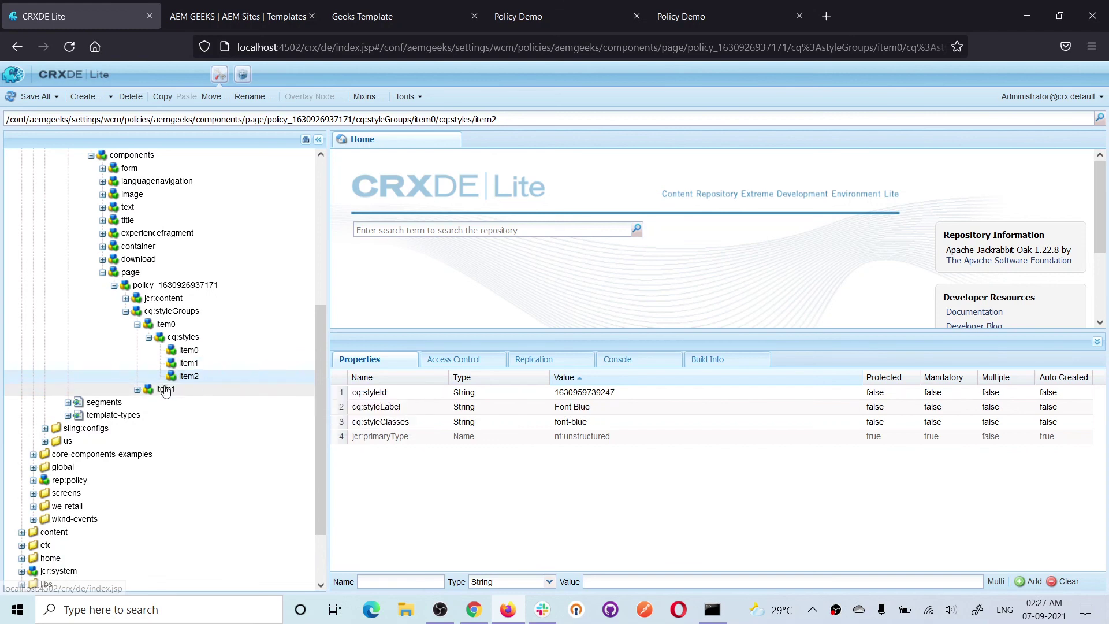
double_click(171, 402)
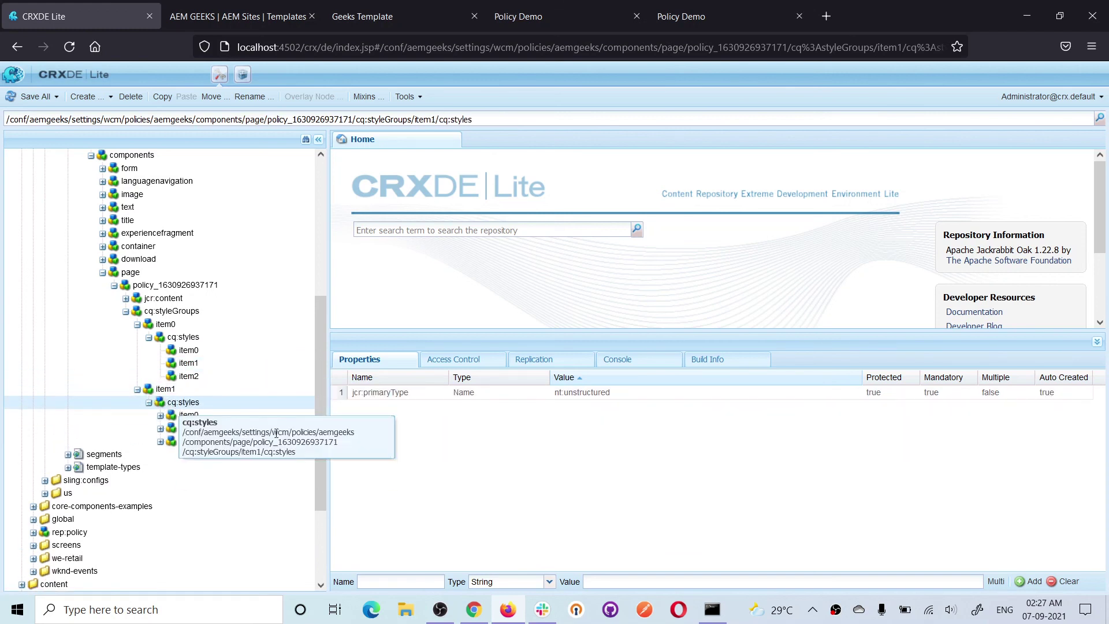
click(189, 416)
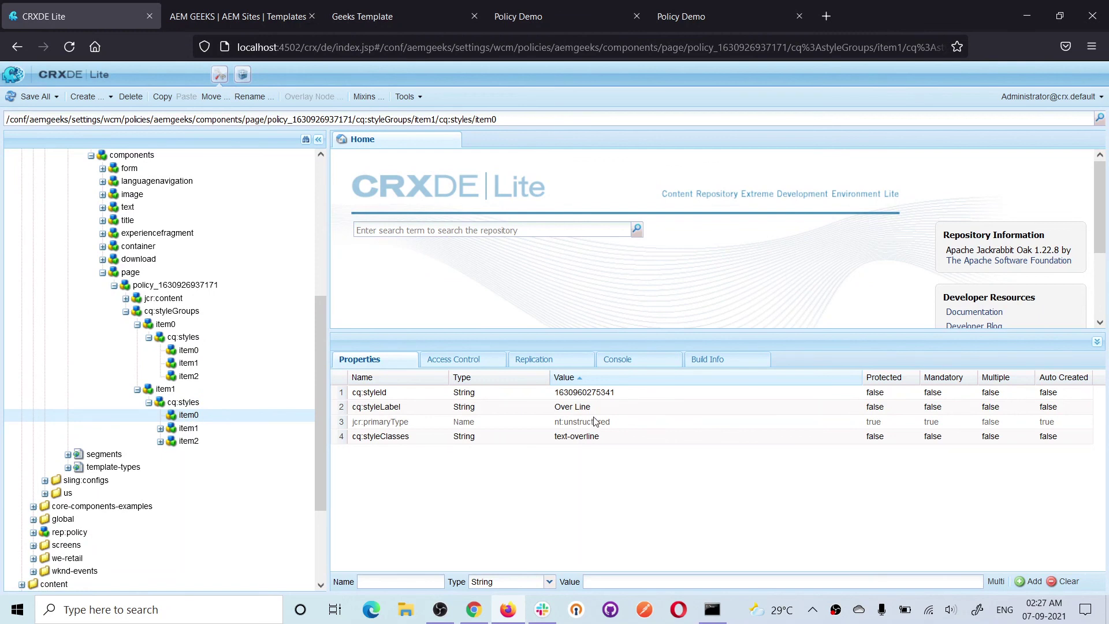
Step: Collapse the page node and open the policy node under the title component to examine its properties
click(102, 272)
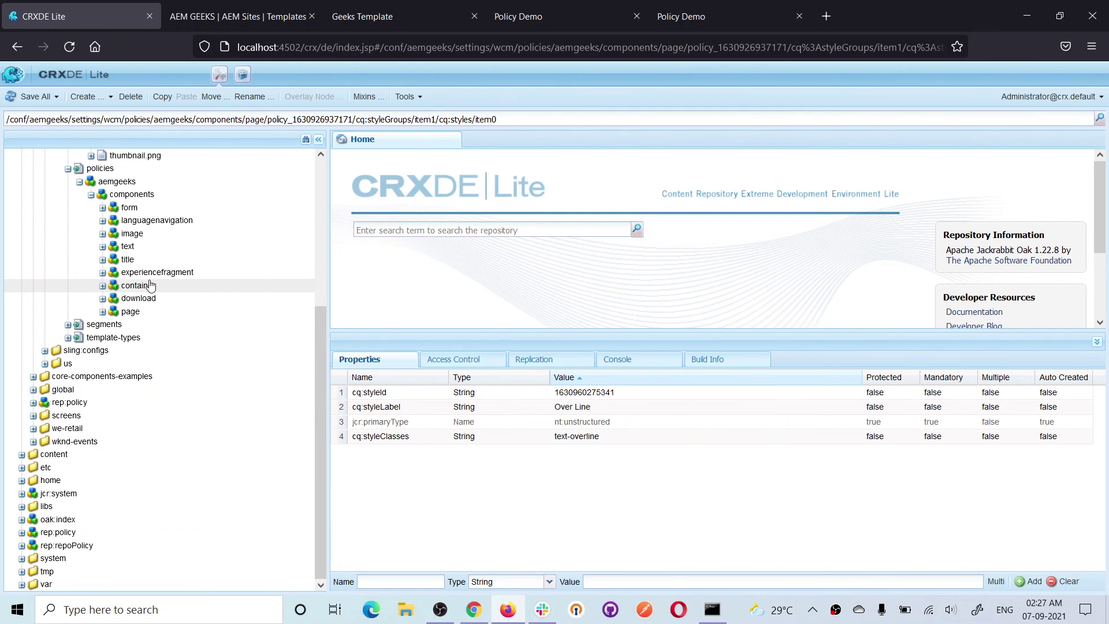
double_click(127, 259)
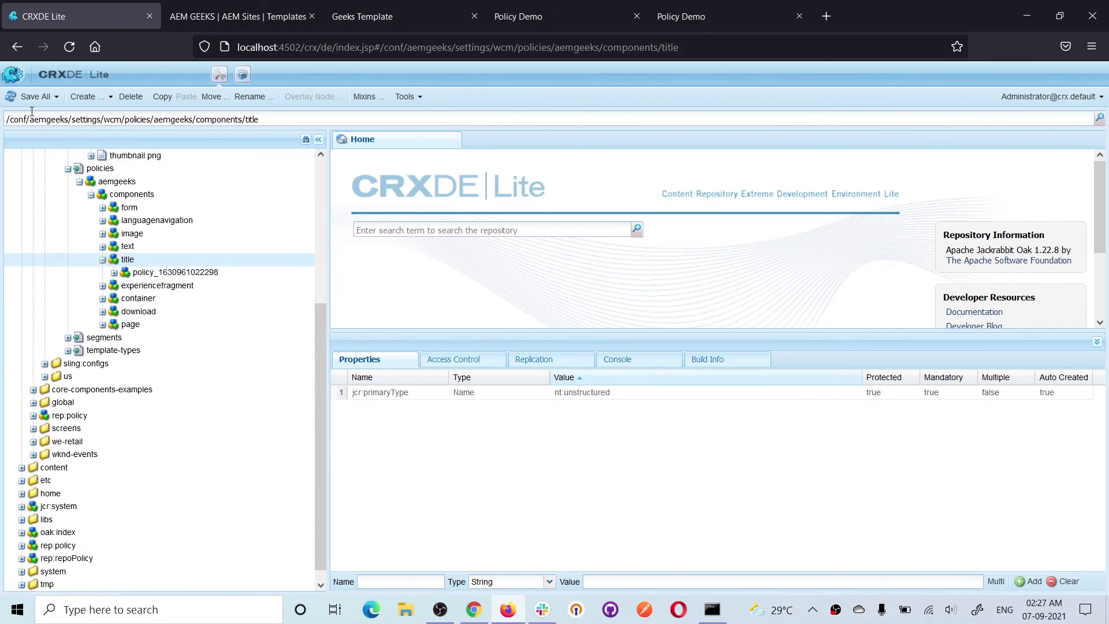
double_click(159, 273)
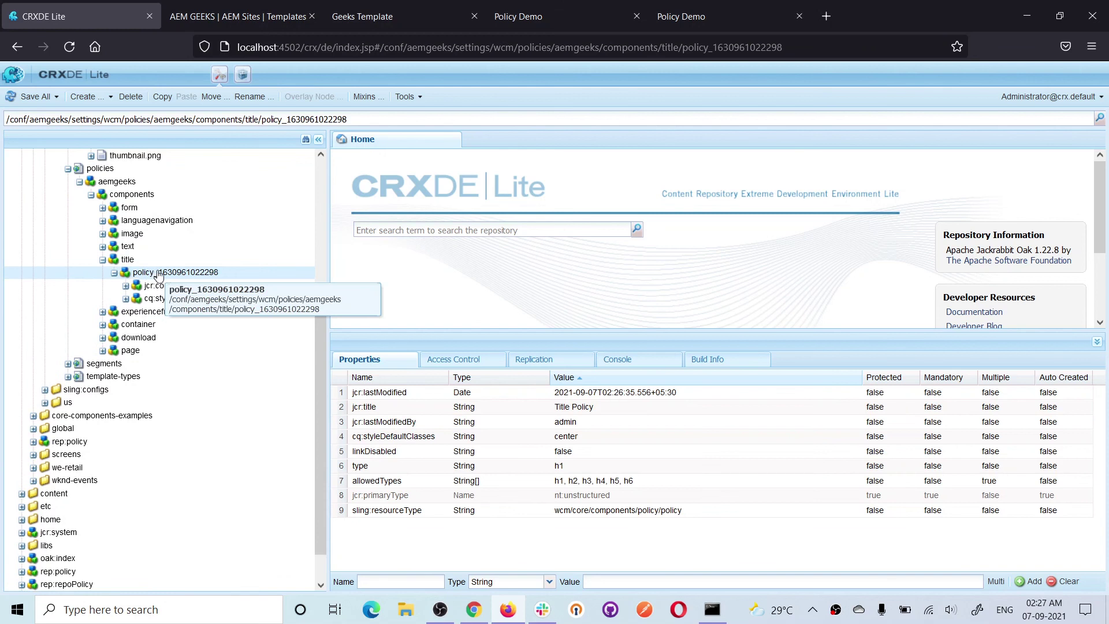
Step: Expand the title policy's cq:styleGroups and examine the item0 group and the properties of its first style
double_click(164, 298)
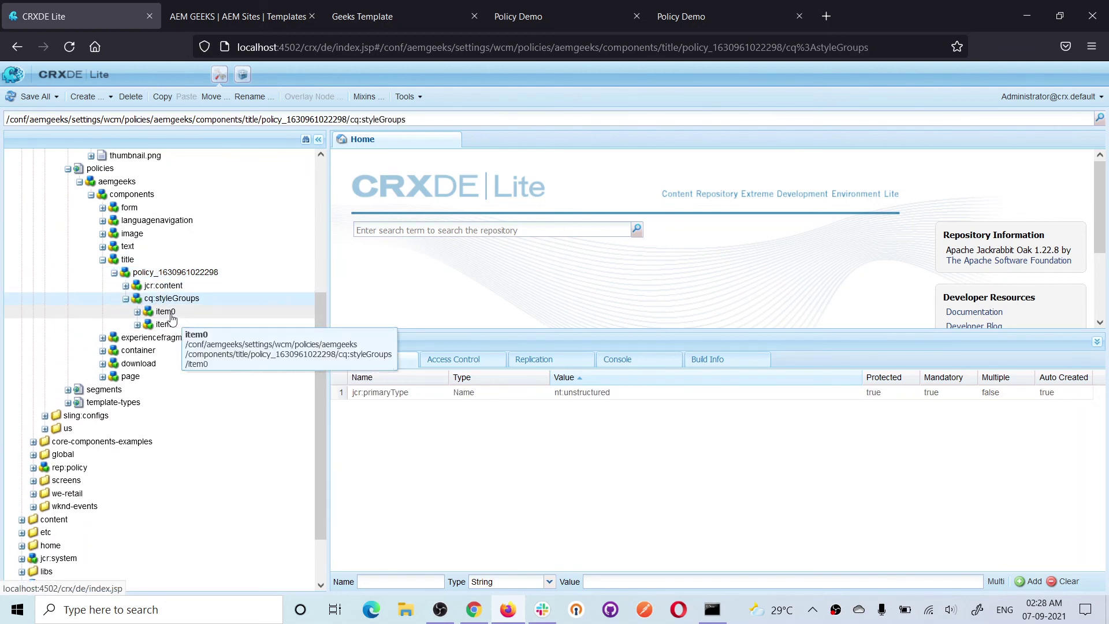
double_click(166, 311)
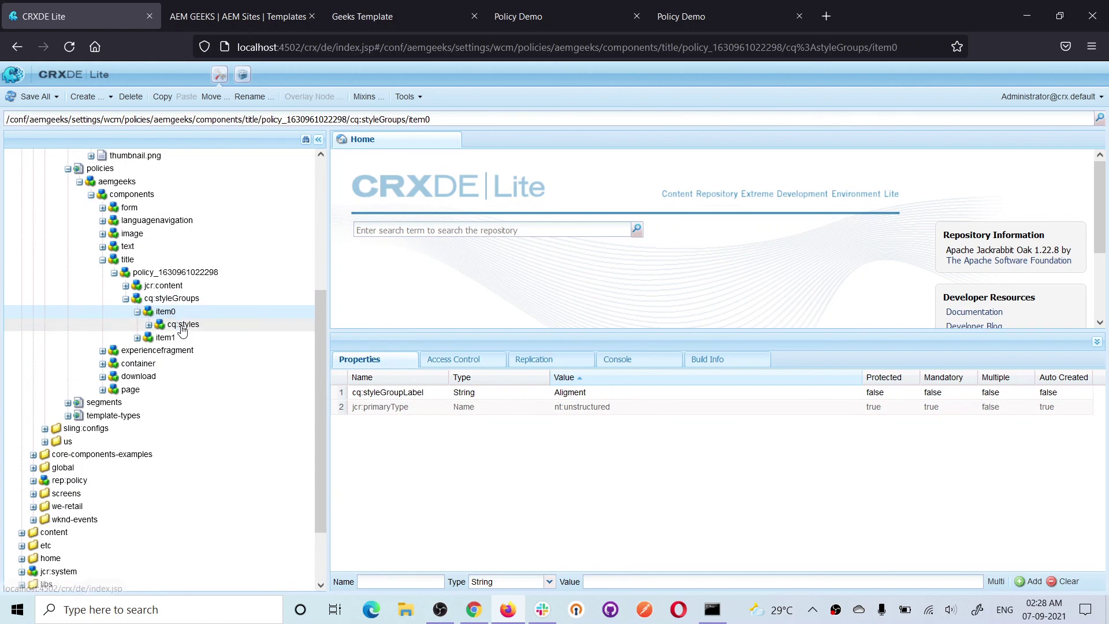
double_click(182, 325)
click(189, 338)
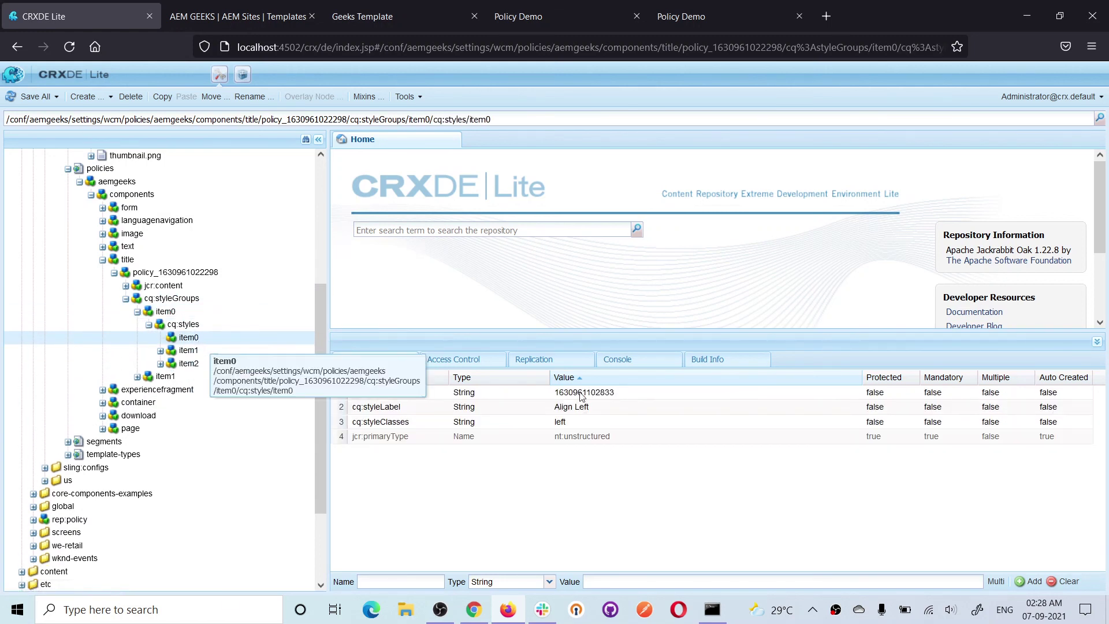
Step: Examine the title policy's item1 style group with its first and last styles, and collapse the title node
double_click(165, 376)
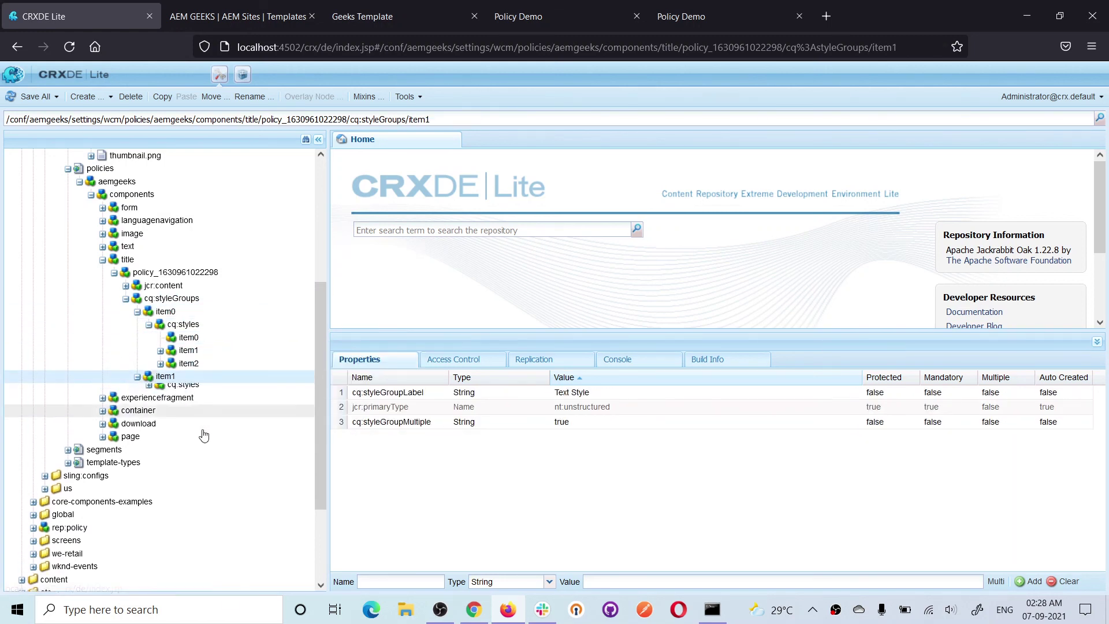
double_click(182, 390)
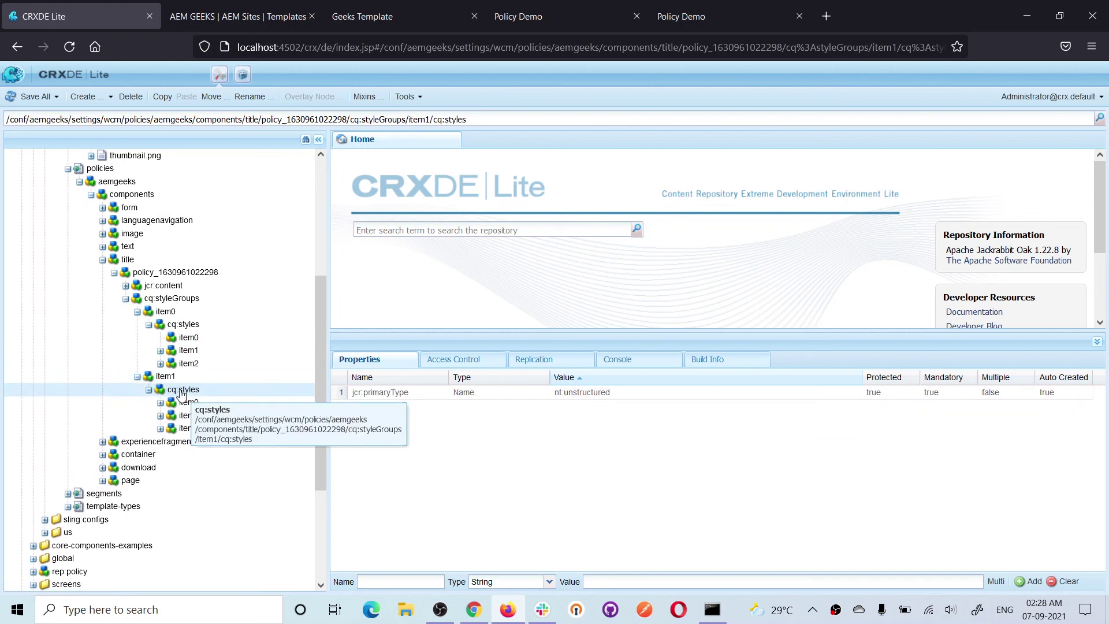
click(188, 402)
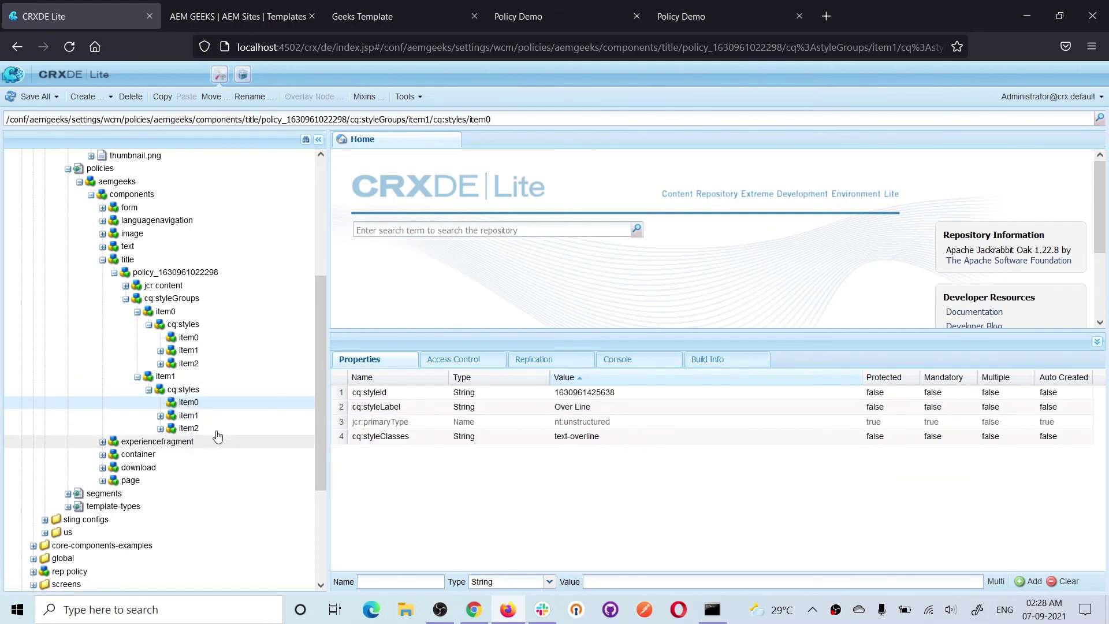
click(188, 428)
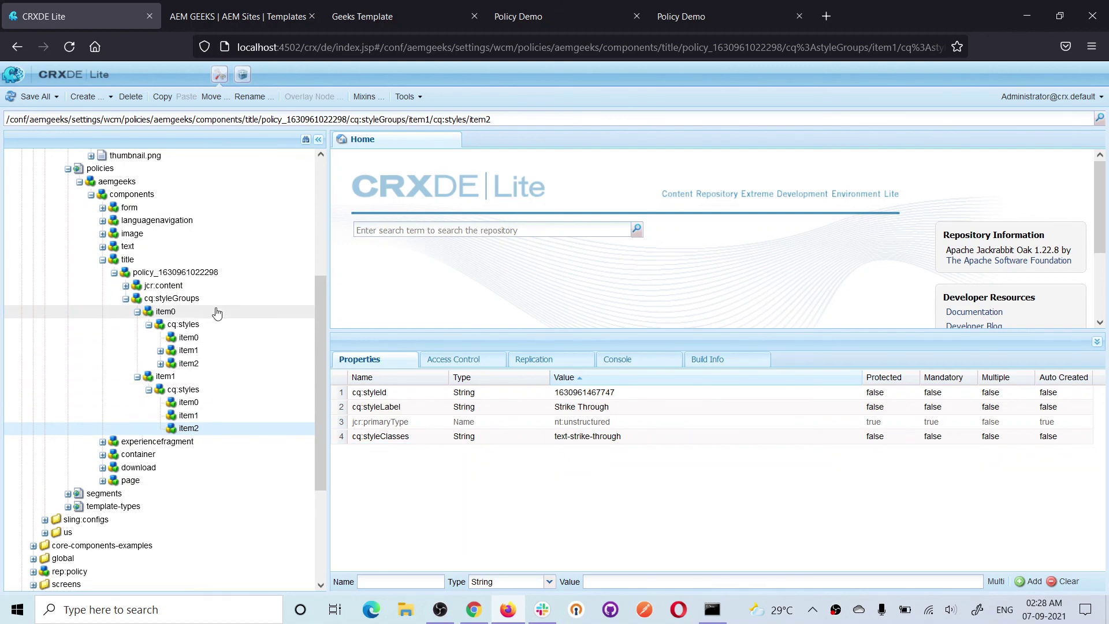
key(Delete)
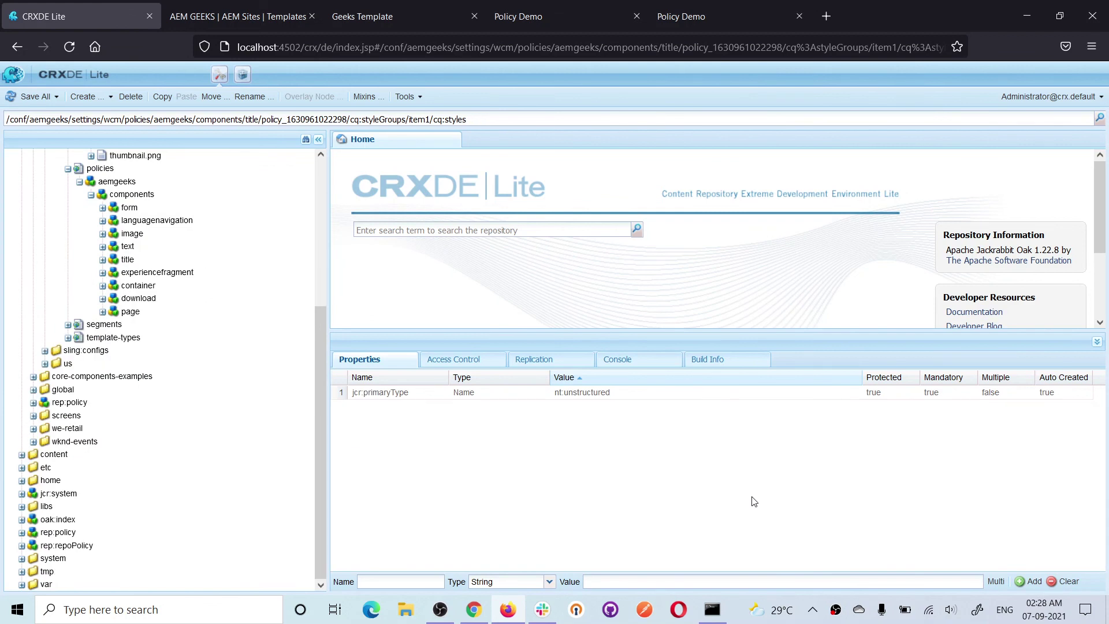